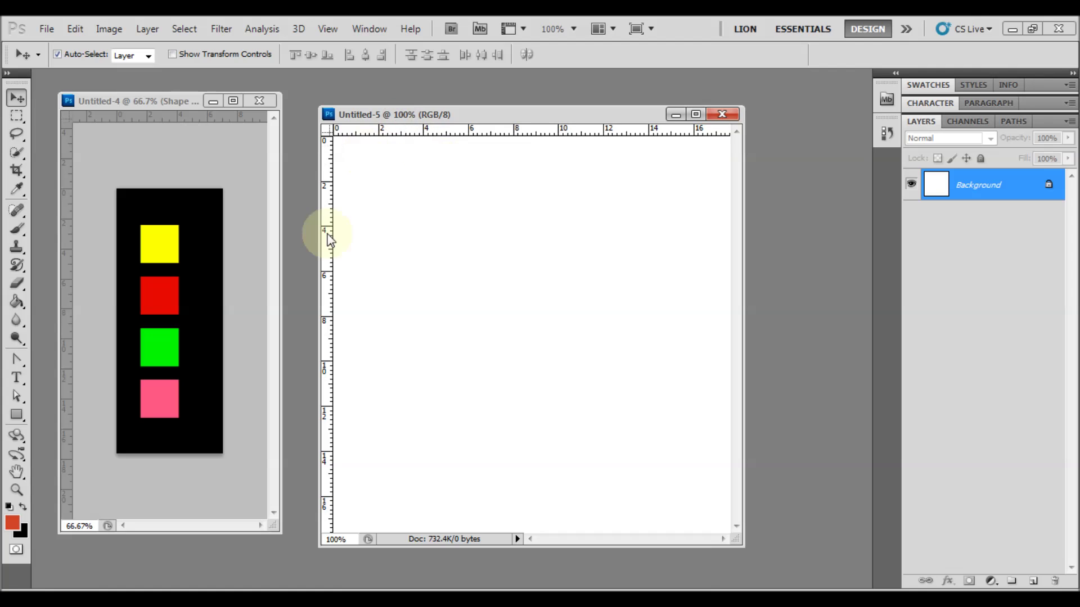
Place a vertical and a horizontal guide crossing at the blank canvas's centre, and draw a circle shape about 130 px wide near their intersection.
drag(327, 233, 521, 264)
drag(561, 133, 540, 319)
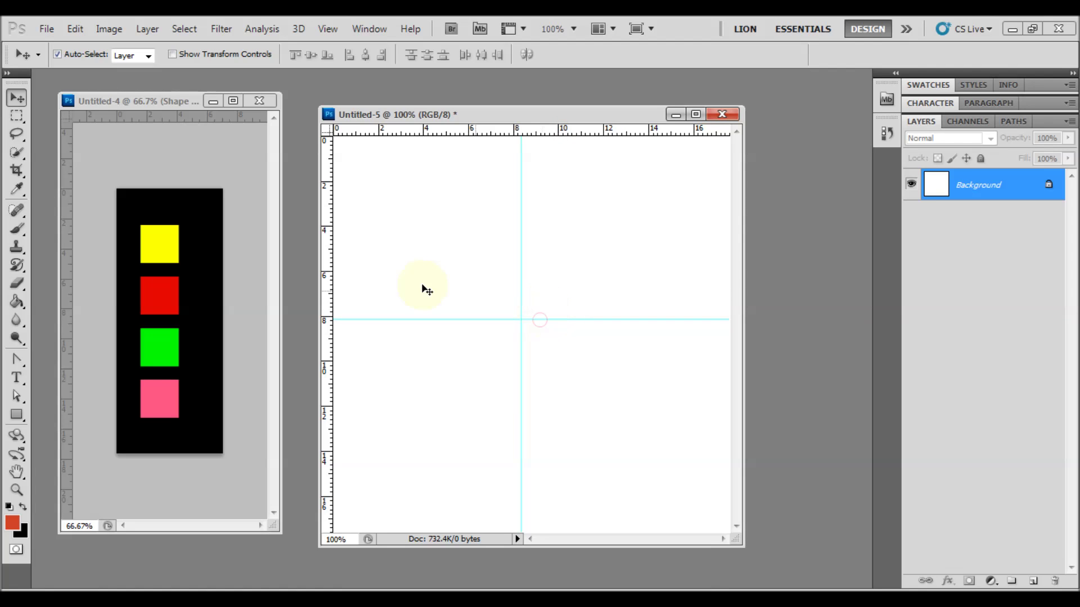
drag(25, 419, 83, 434)
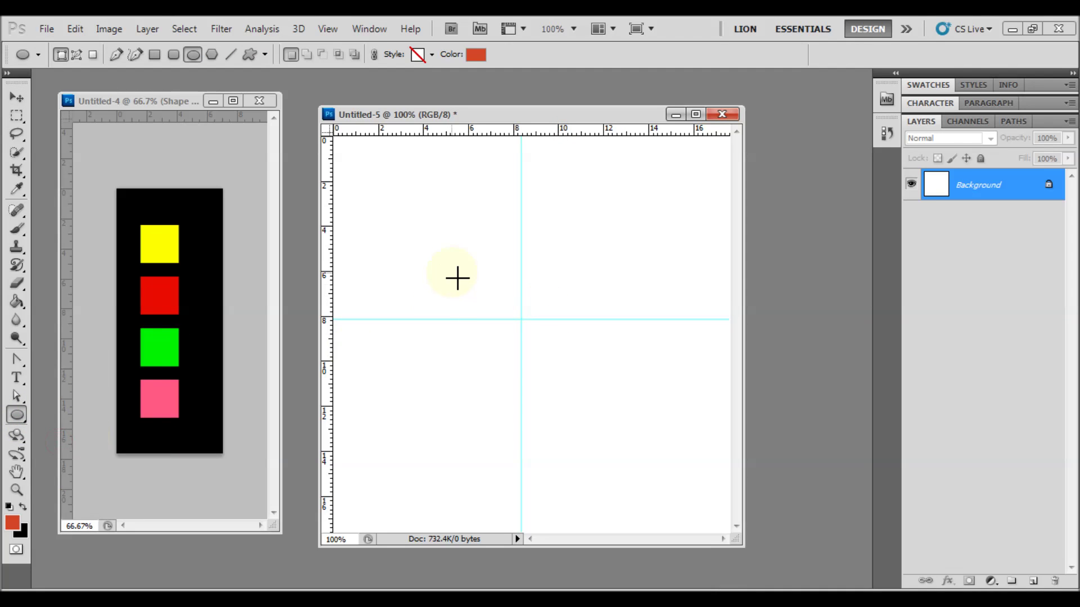
drag(450, 256, 560, 395)
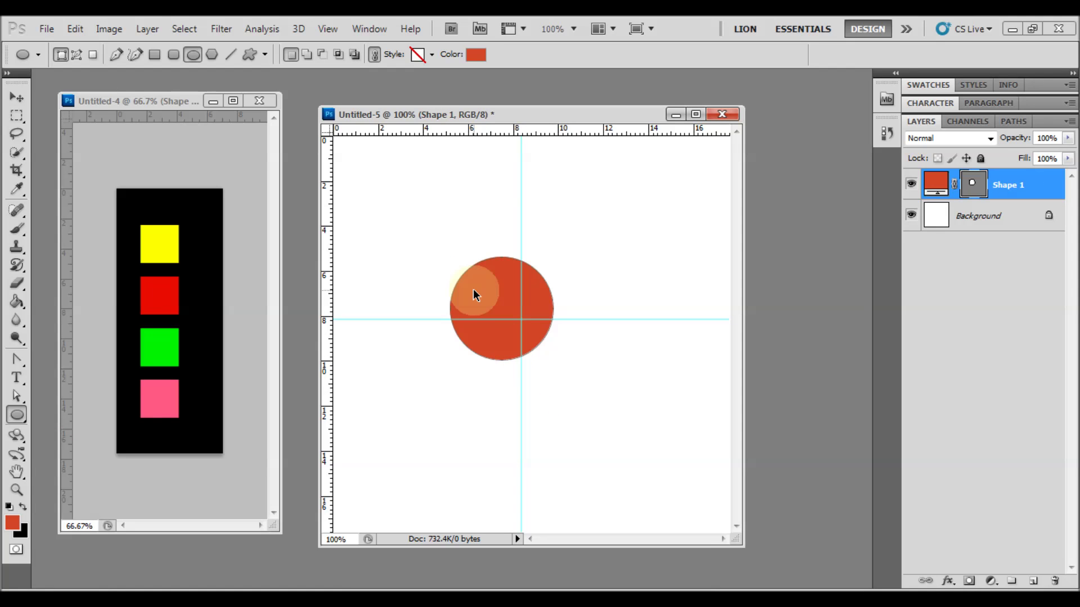
Free-transform the circle proportionally to a width and height of 160 px.
click(184, 29)
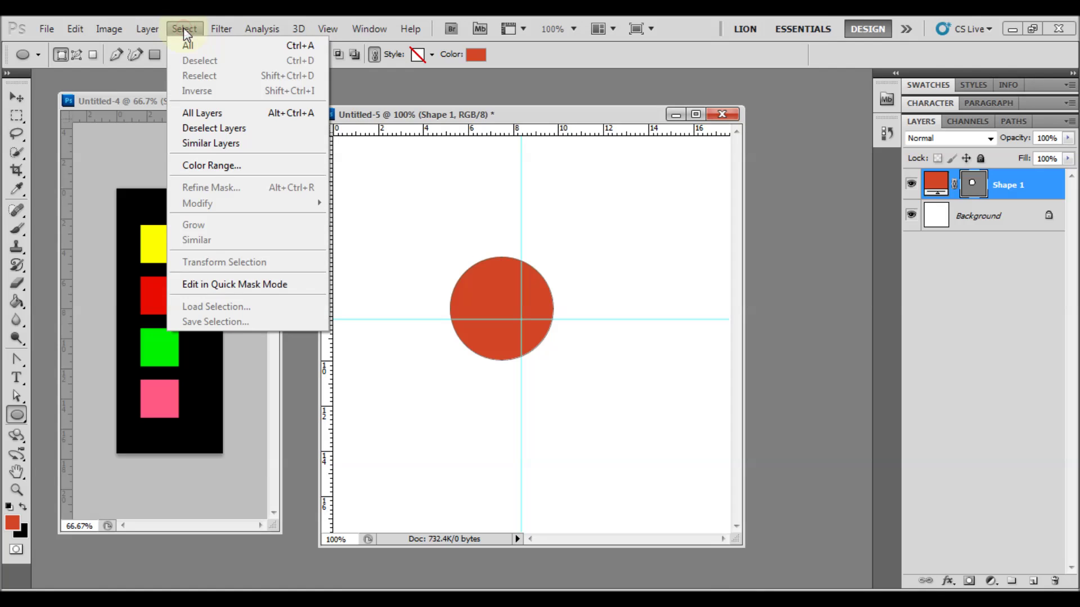
mouse_move(83, 32)
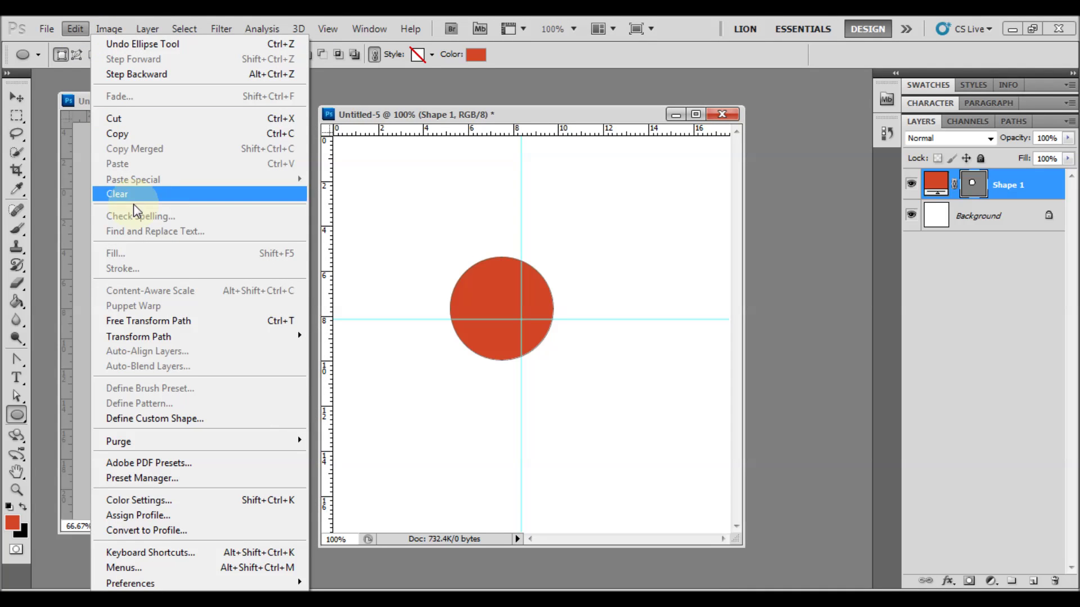
mouse_move(147, 335)
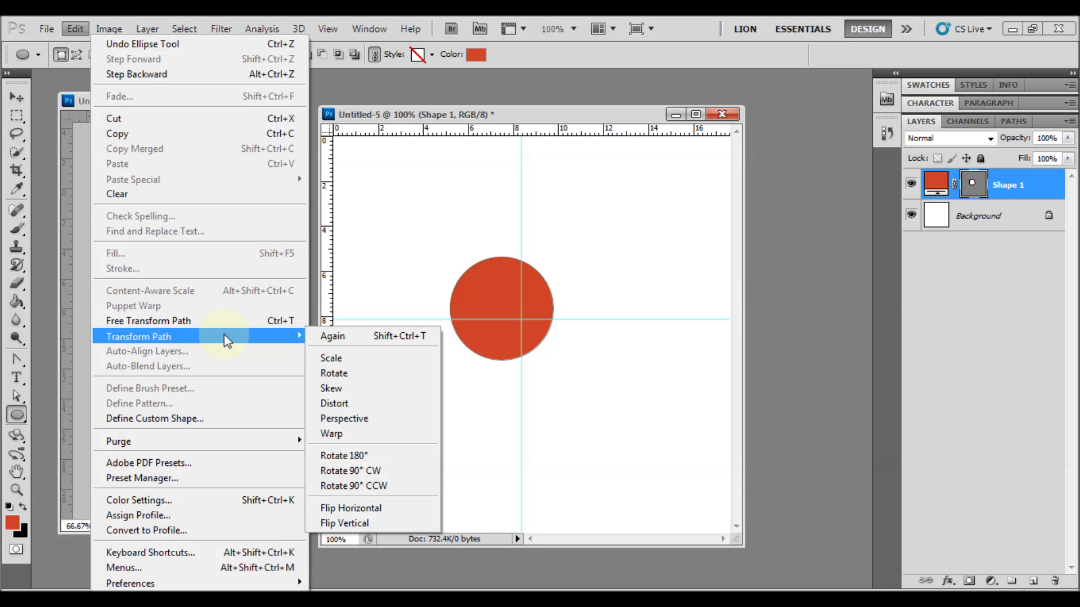
click(205, 320)
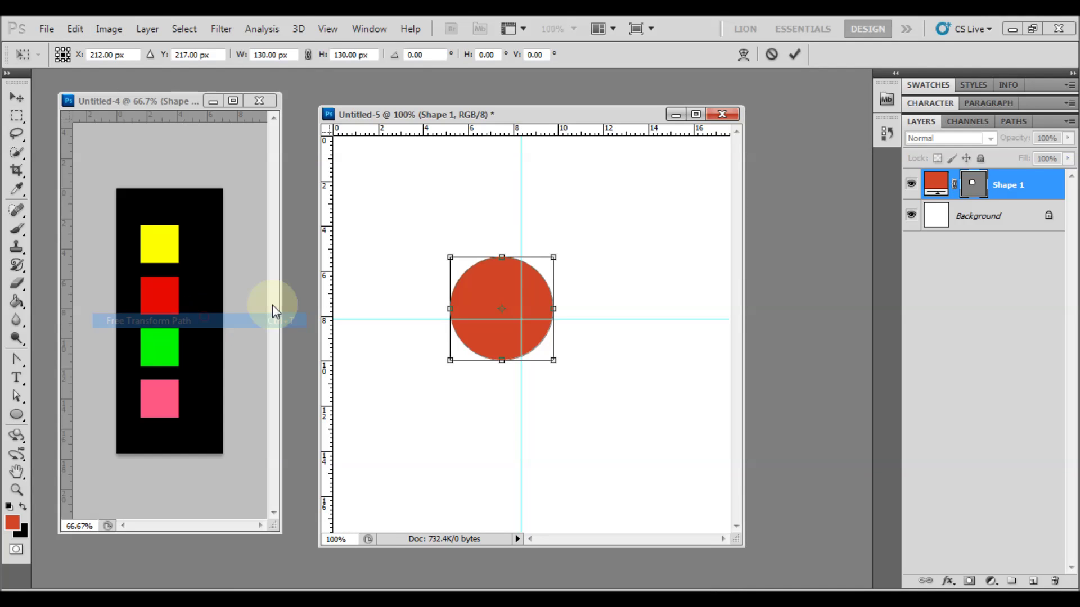
right_click(271, 55)
click(255, 61)
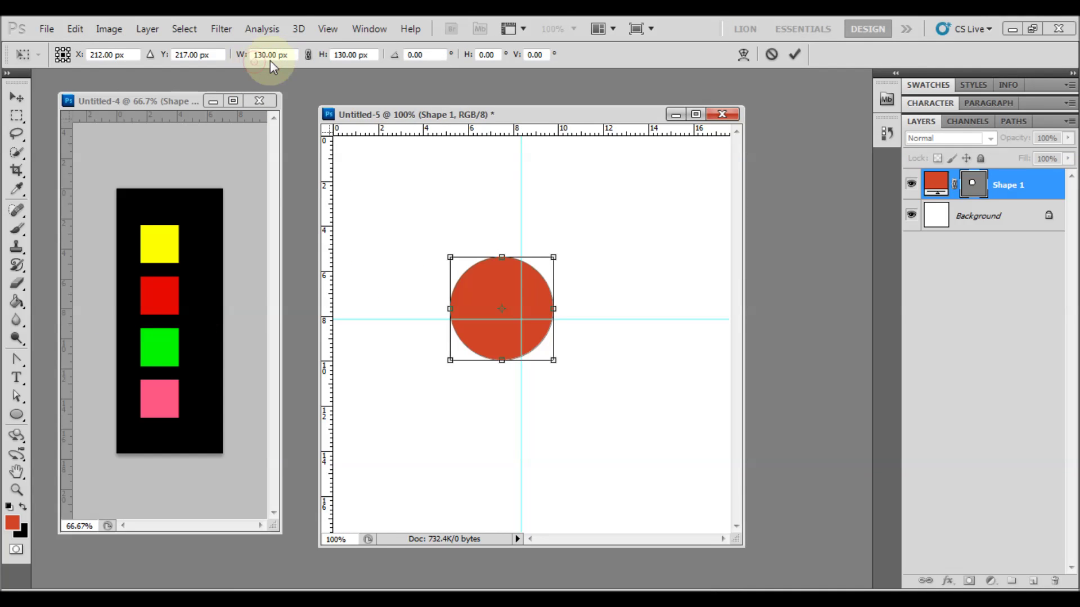
drag(278, 57, 249, 57)
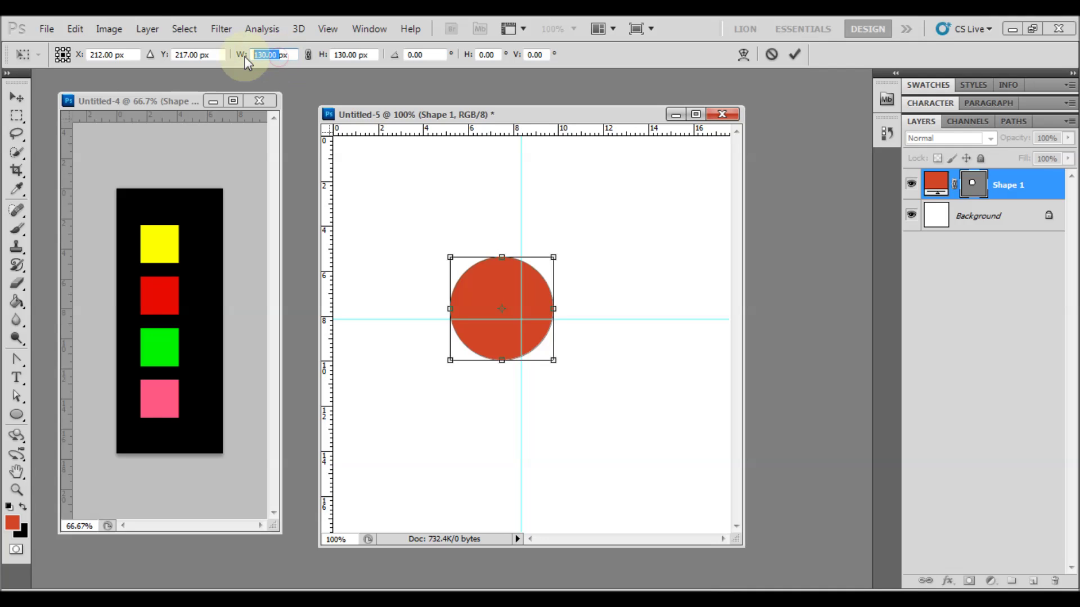
click(308, 54)
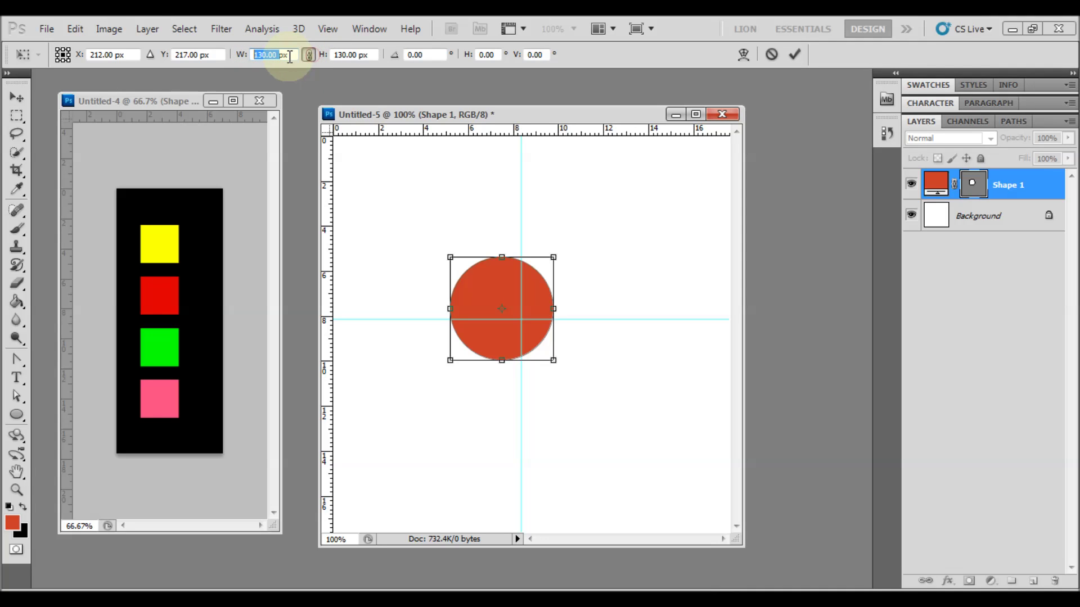
text(160)
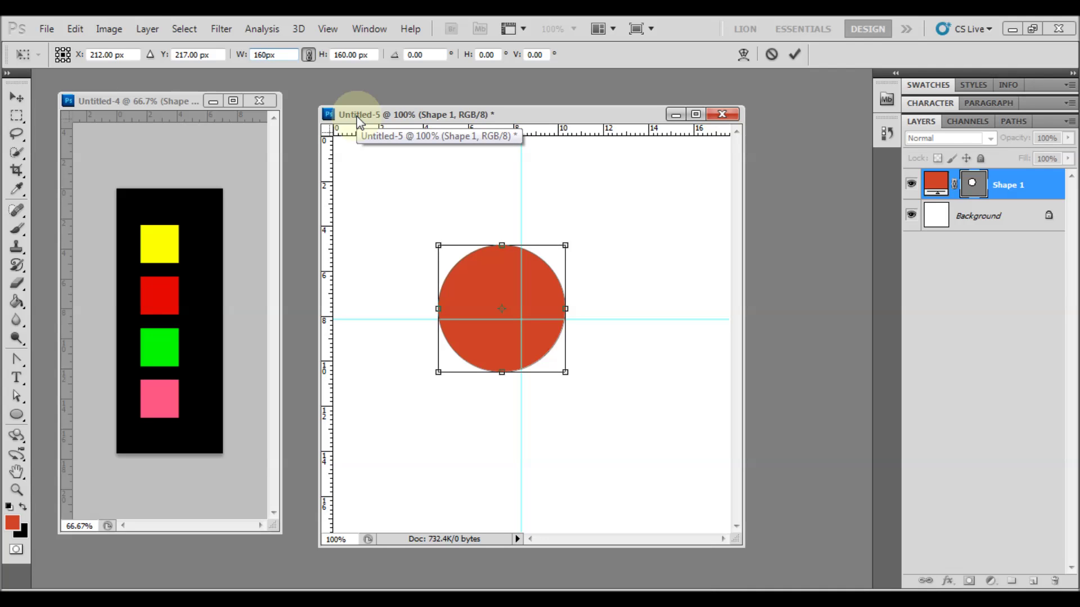
key(Return)
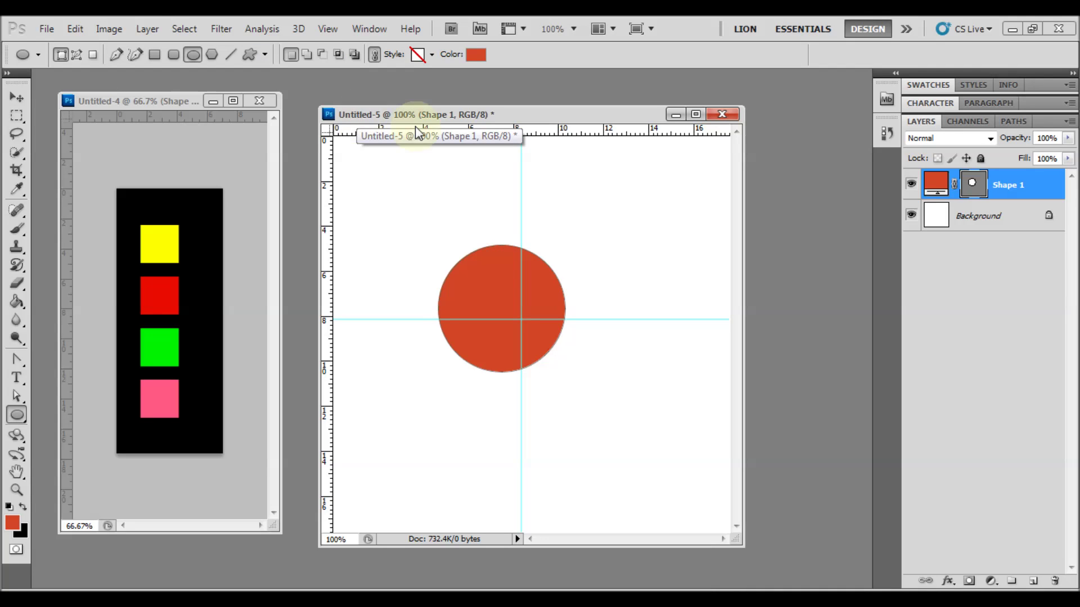
Recolour the circle with the yellow (ffff00) sampled from the palette document, and centre it on the guide intersection.
click(476, 55)
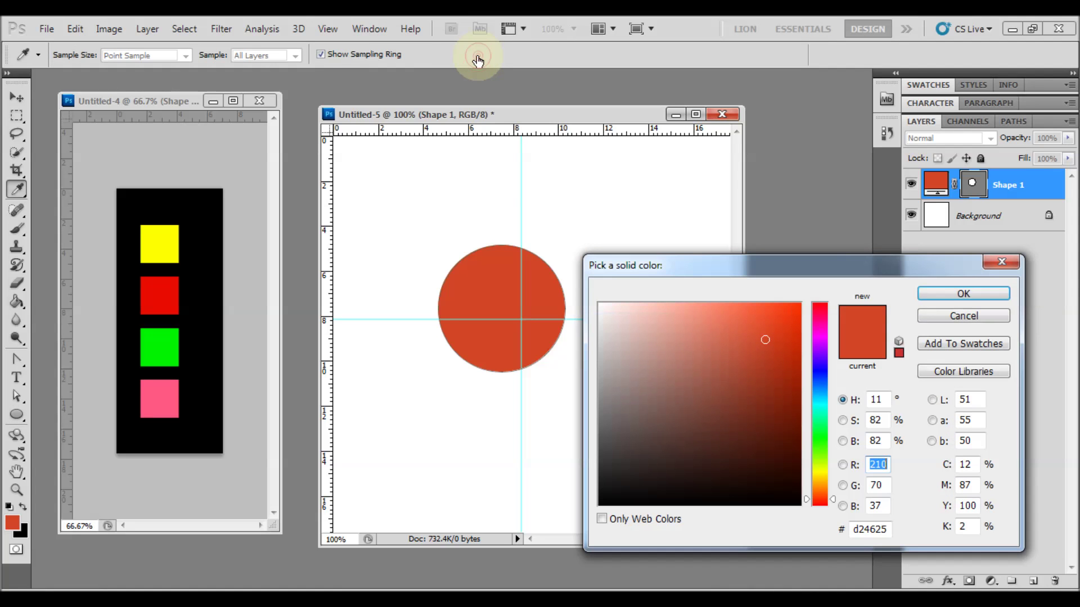
click(171, 242)
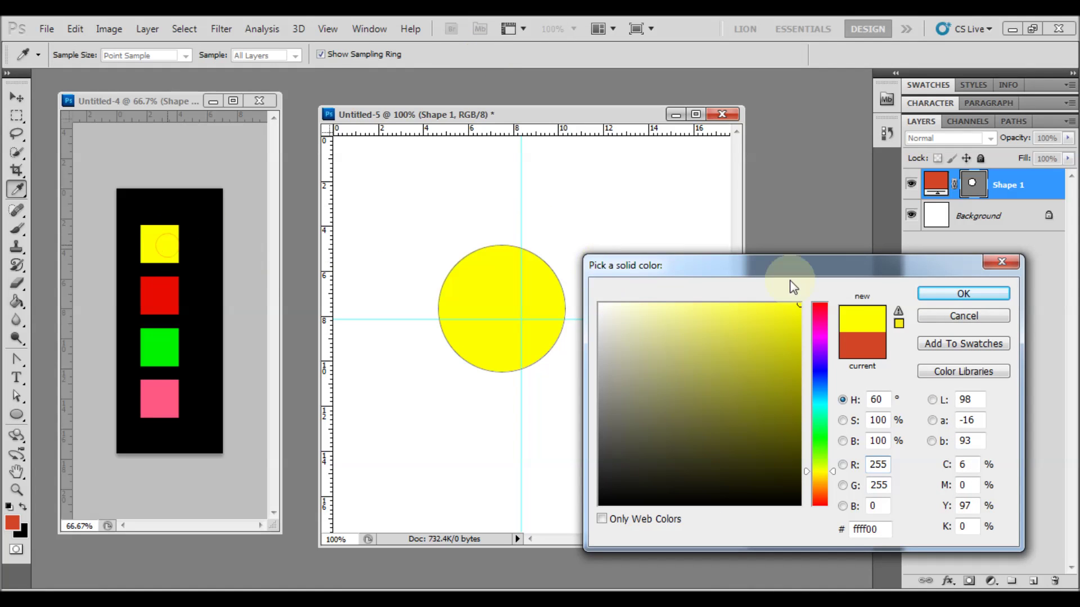
click(963, 293)
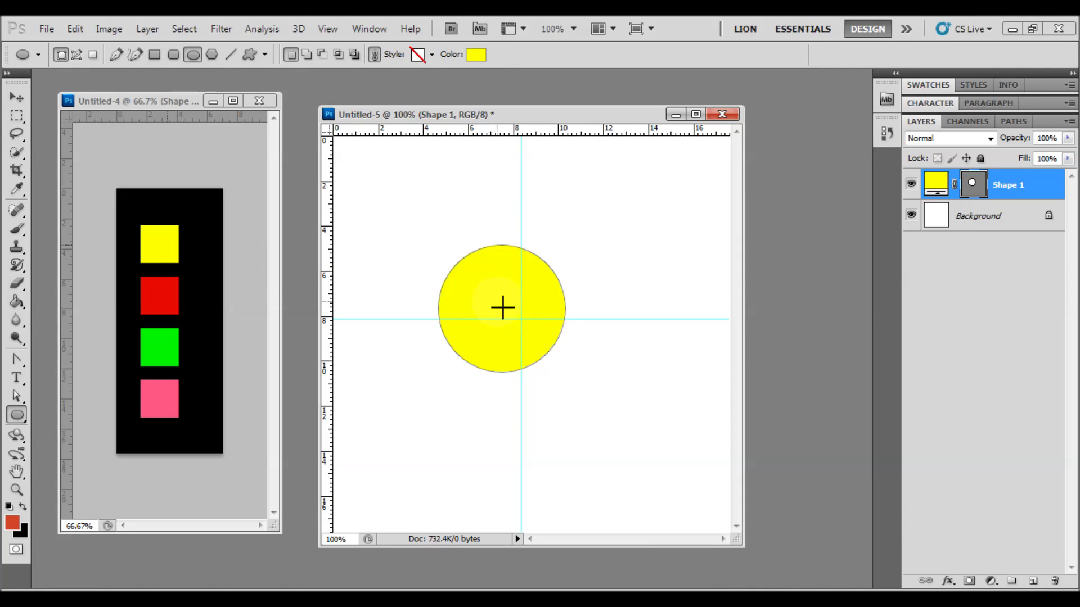
click(19, 98)
drag(493, 302, 514, 313)
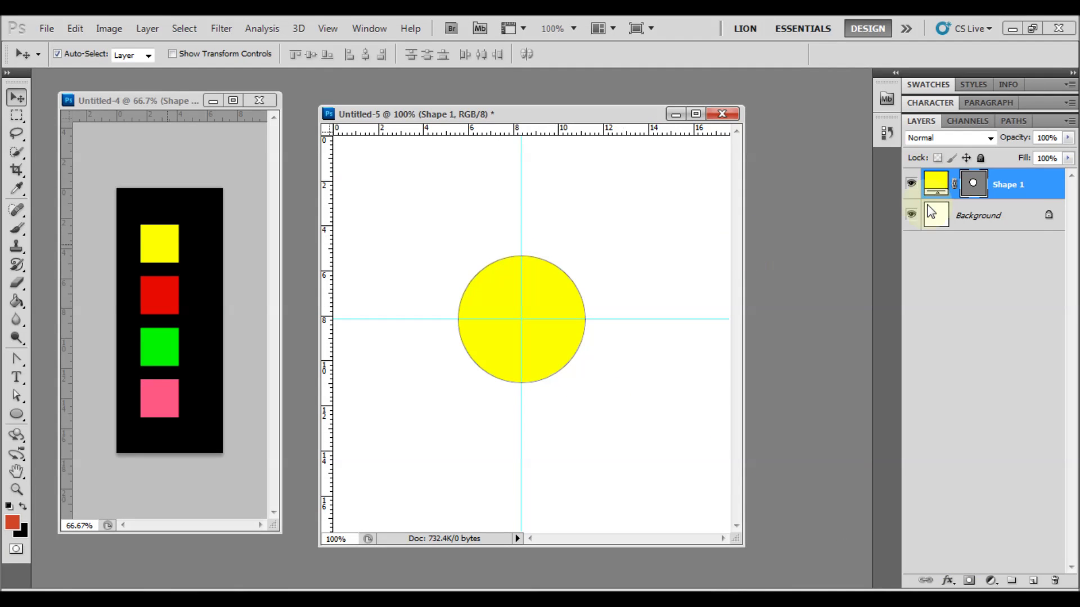
Duplicate the Shape 1 layer as Shape 1 copy, and hide the original Shape 1 layer.
right_click(1037, 186)
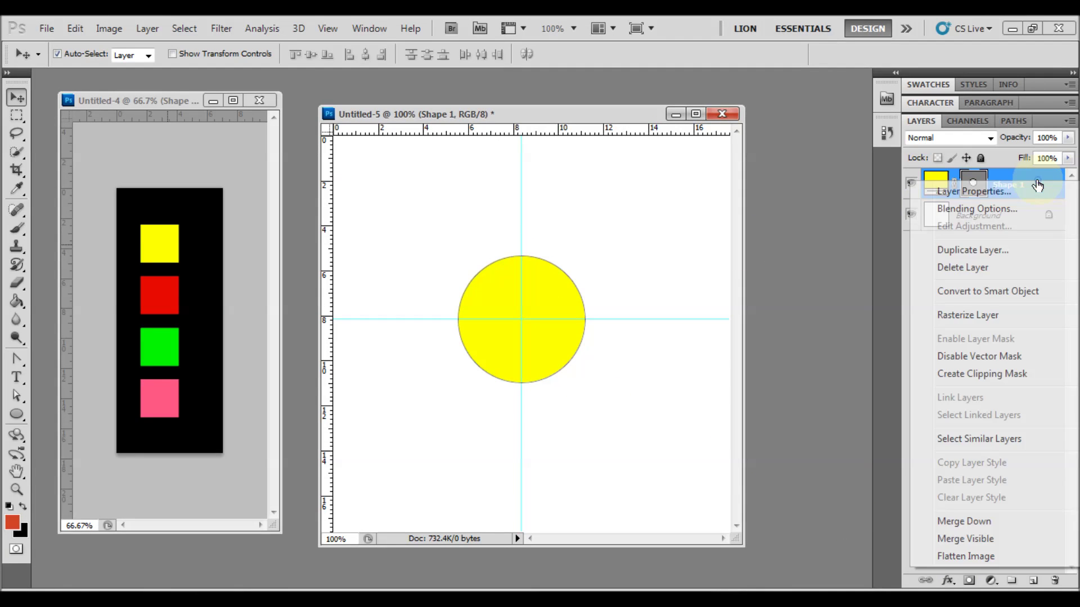
click(973, 253)
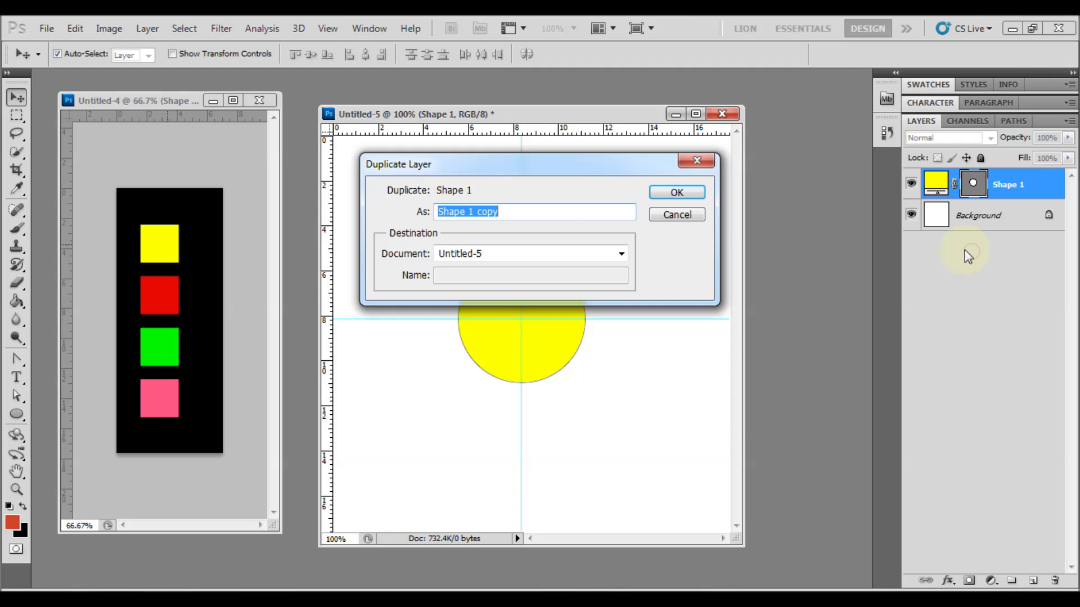
click(673, 194)
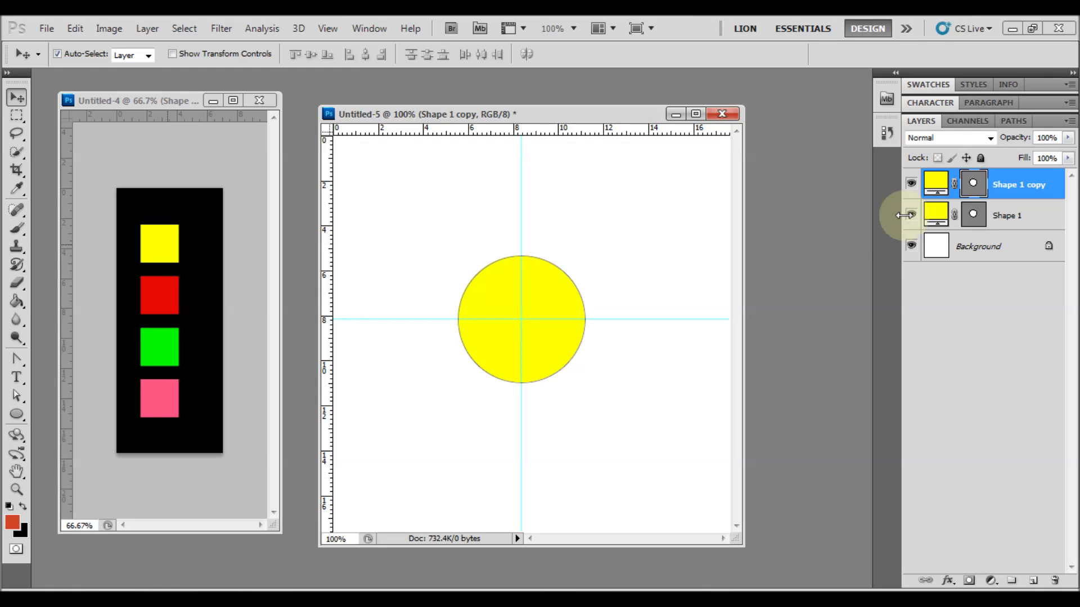
click(910, 216)
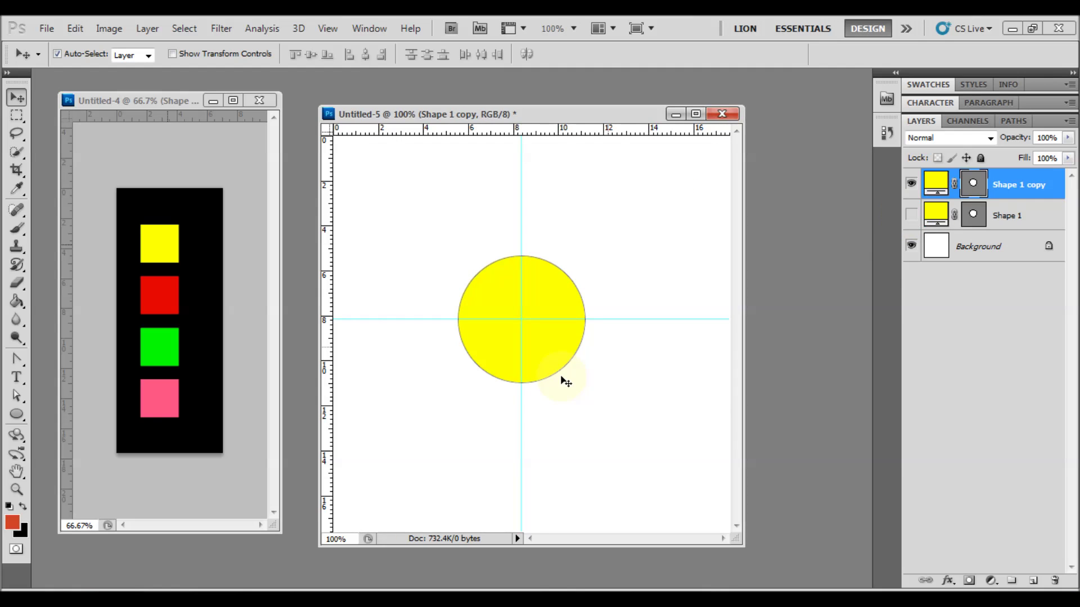
Subtract a square about 218 px wide from the right side of the circle on the Shape 1 copy layer.
click(15, 419)
click(13, 419)
click(85, 410)
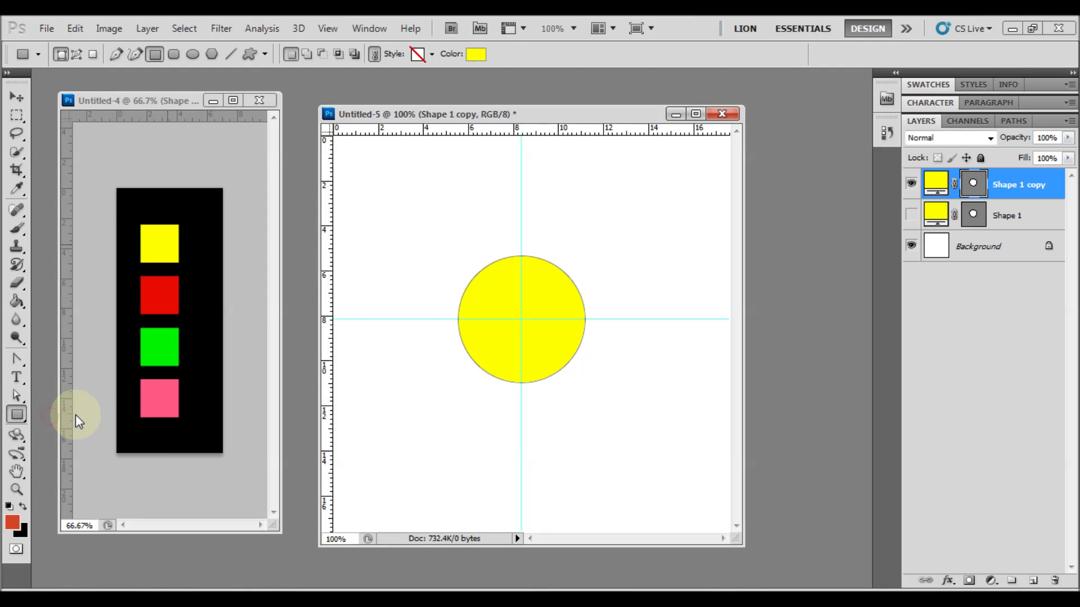
click(322, 55)
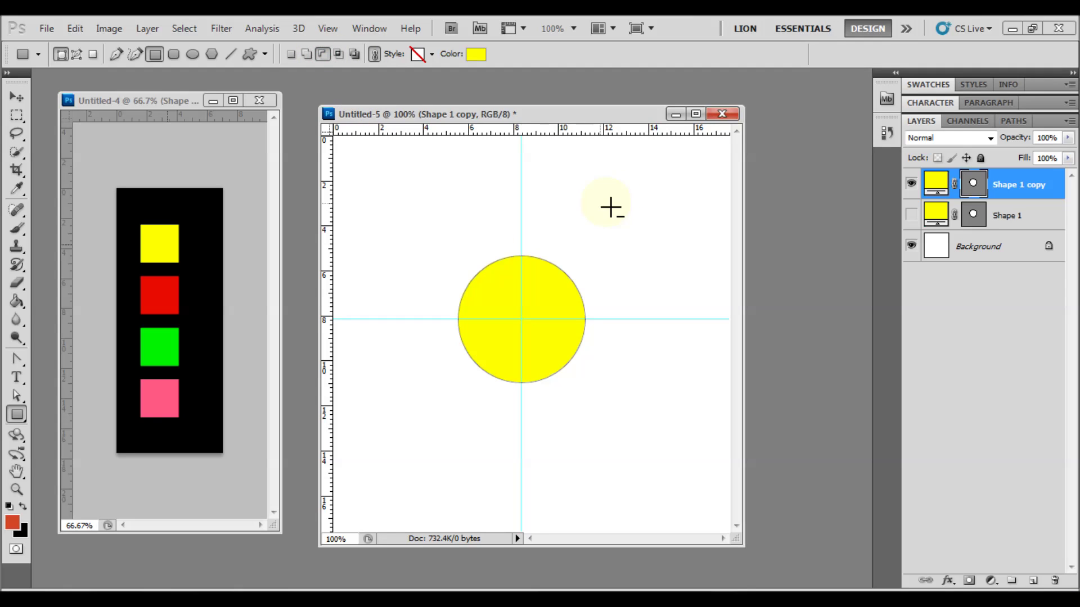
drag(572, 187, 737, 367)
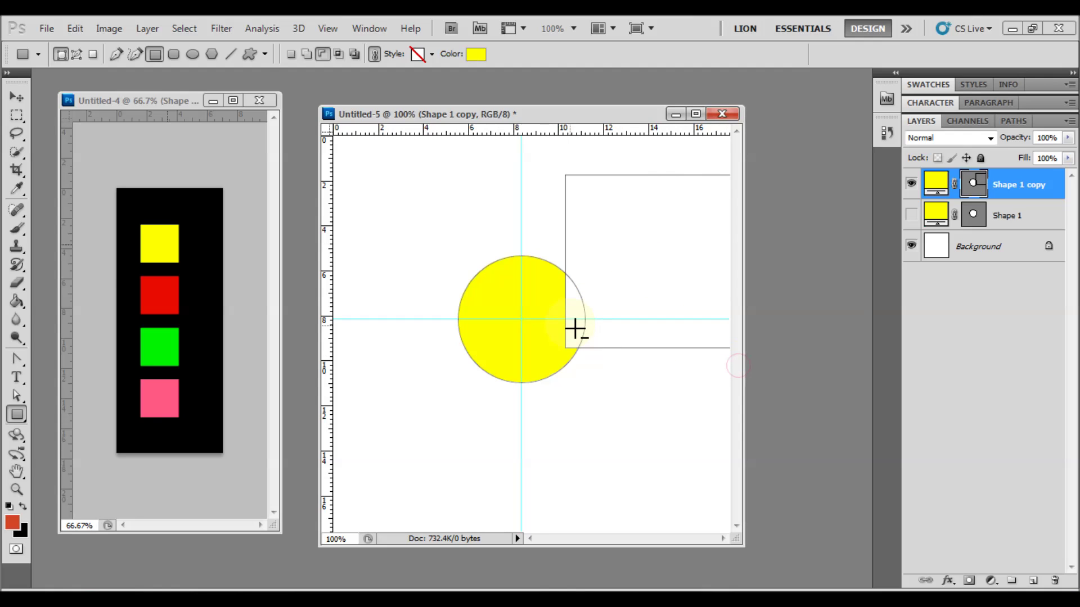
Rotate the subtracted square path 45° and move it so its left corner sits on the guide intersection, cutting a wedge-shaped mouth.
drag(17, 396, 81, 394)
drag(630, 180, 558, 183)
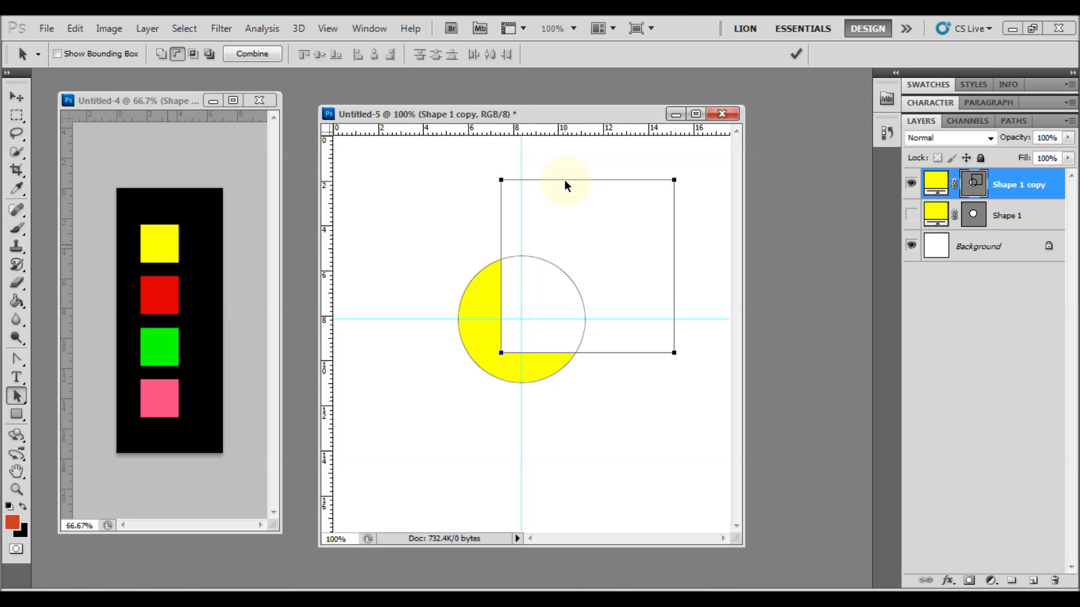
click(201, 29)
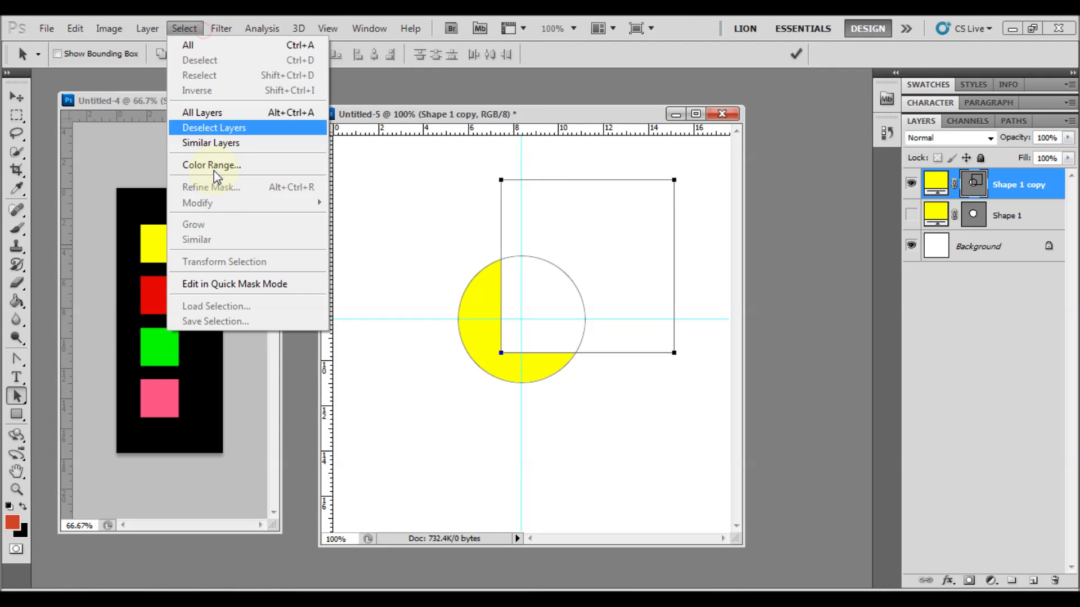
mouse_move(74, 31)
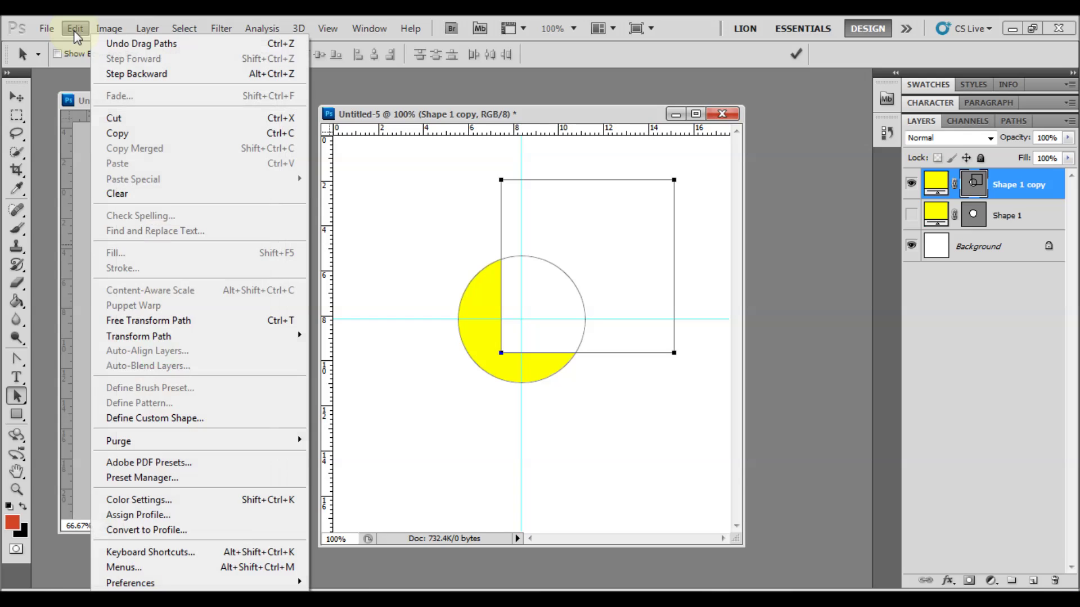
click(153, 322)
click(437, 53)
double_click(437, 52)
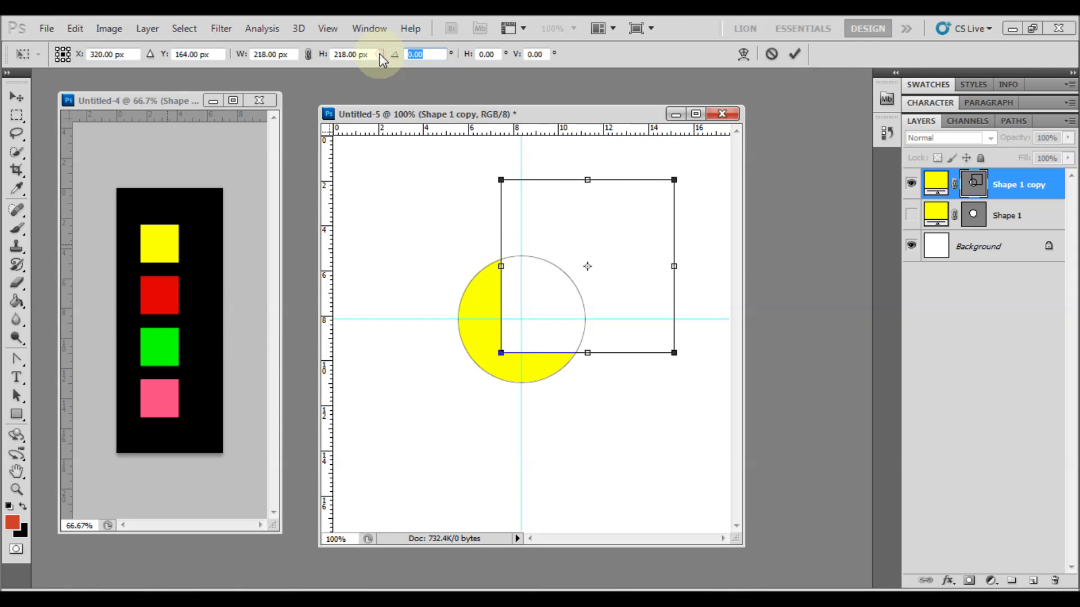
text(45)
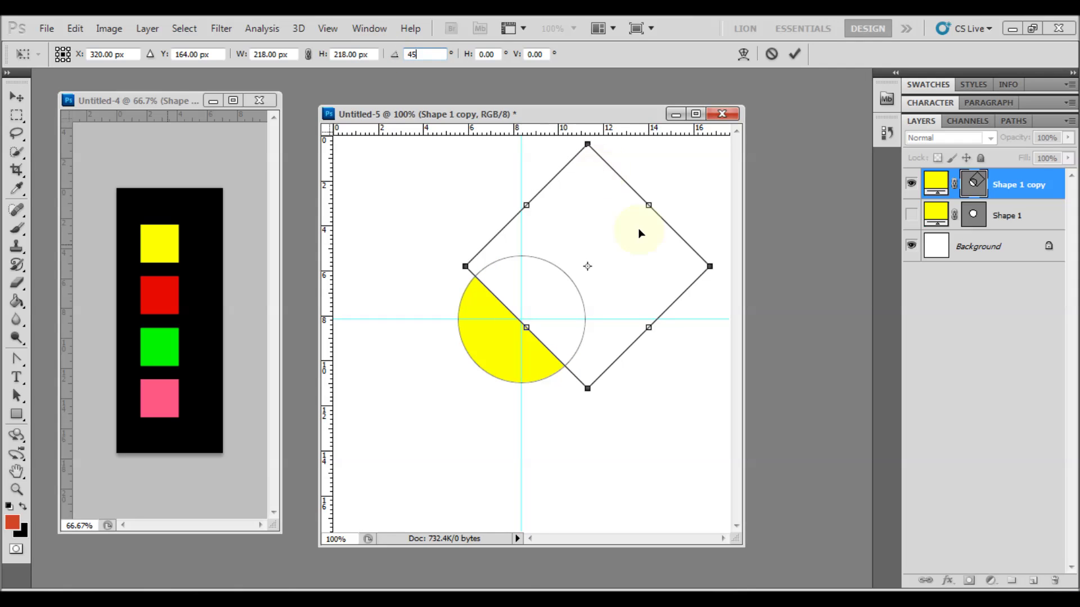
drag(488, 242, 543, 289)
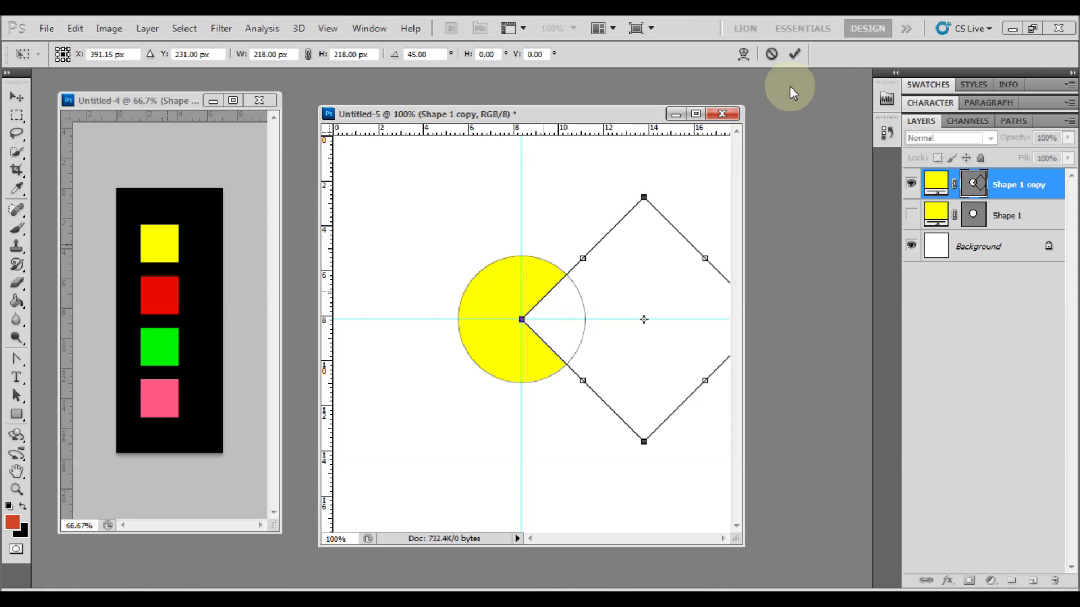
click(795, 54)
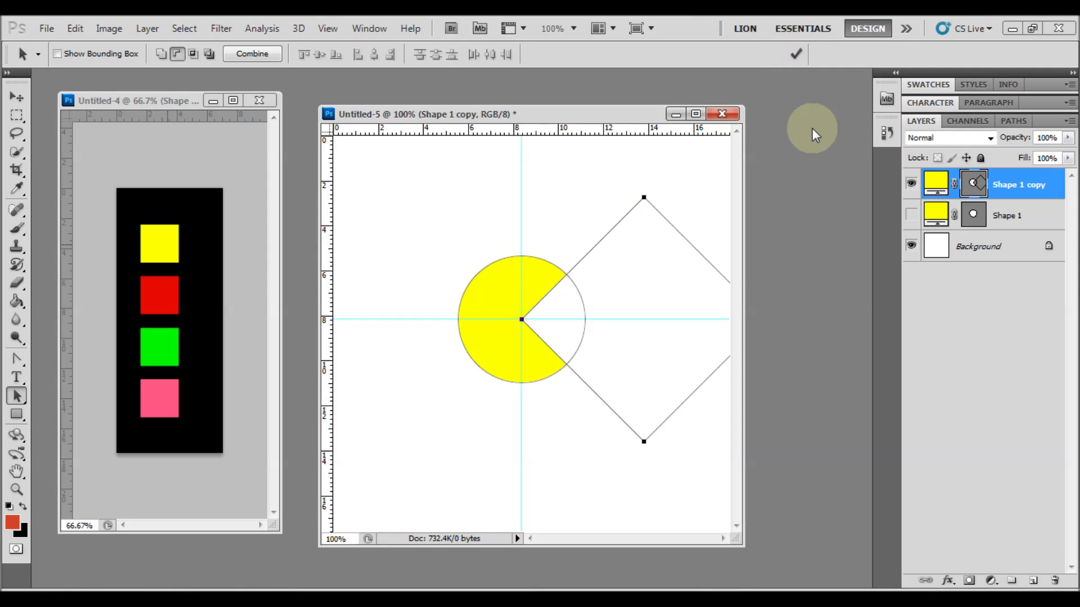
Reselect the Shape 1 copy layer, show the Animation timeline, and shift the Untitled-5 document window up away from it.
click(1022, 218)
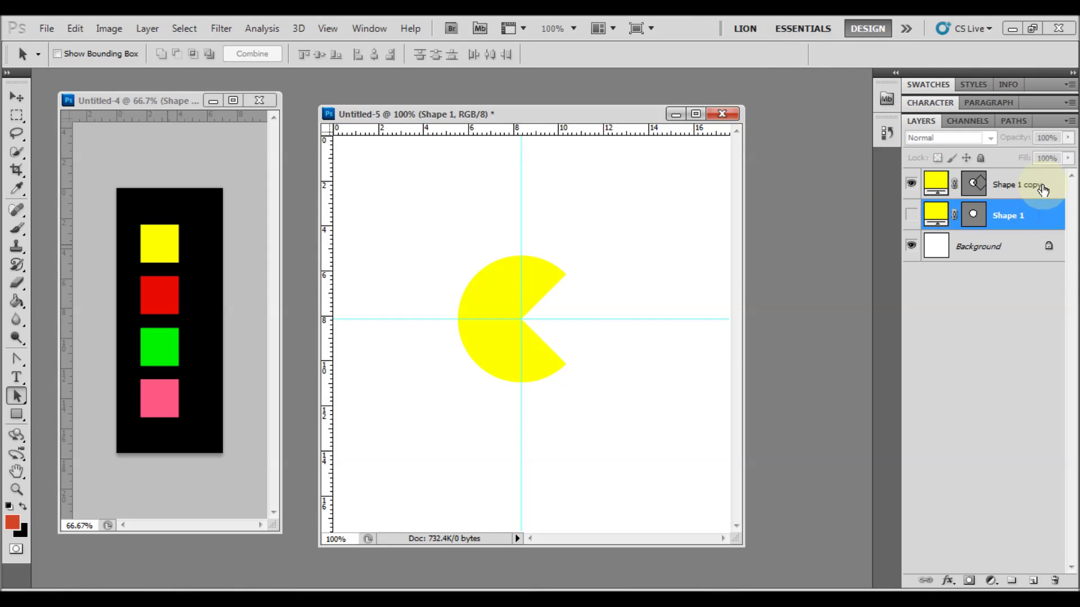
click(1042, 188)
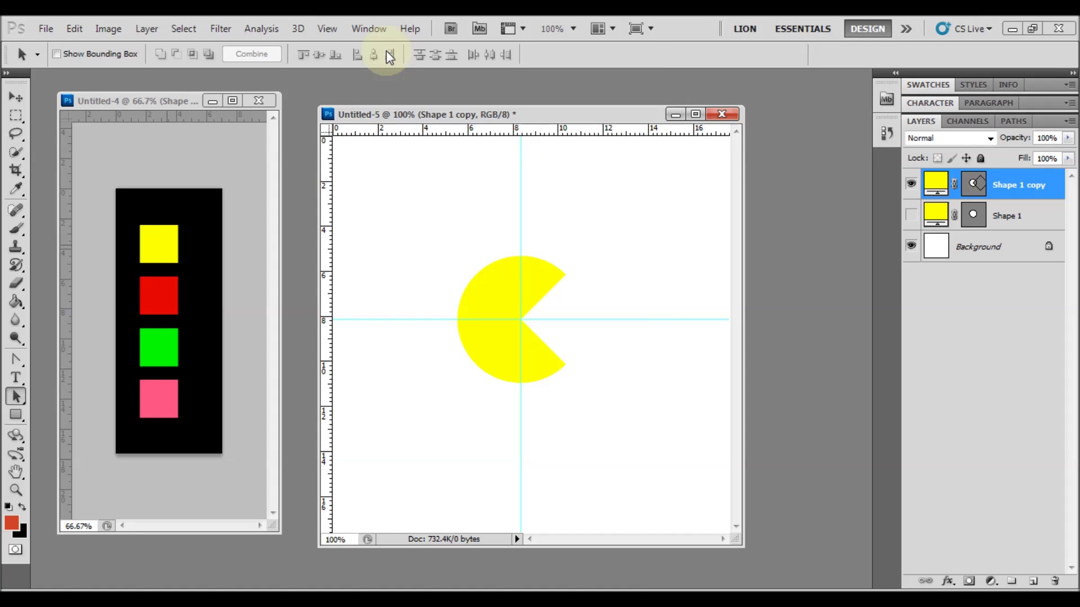
click(383, 33)
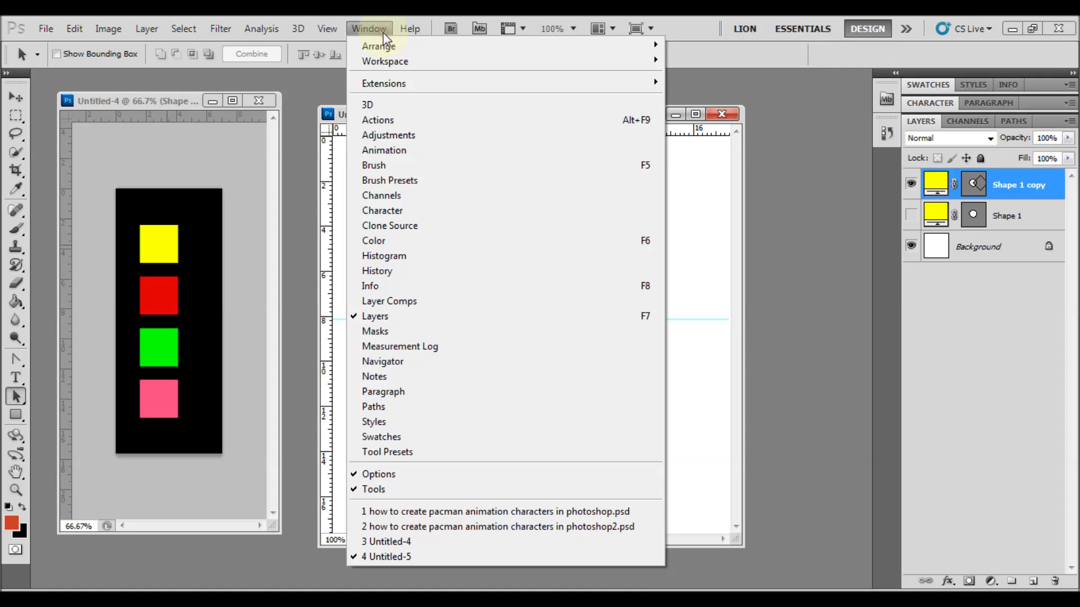
click(381, 150)
click(815, 478)
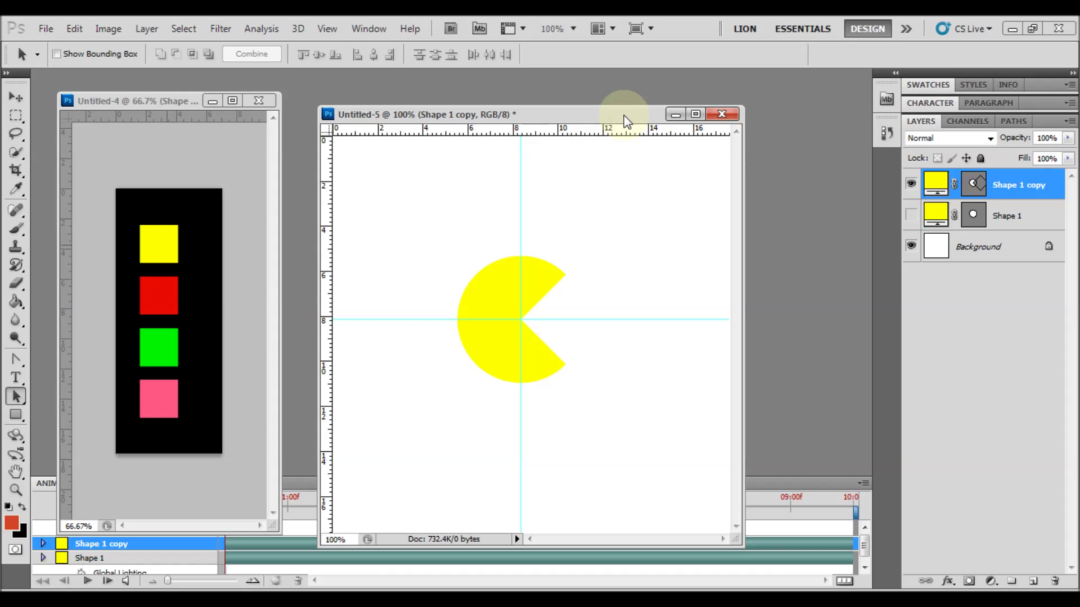
drag(623, 116, 640, 93)
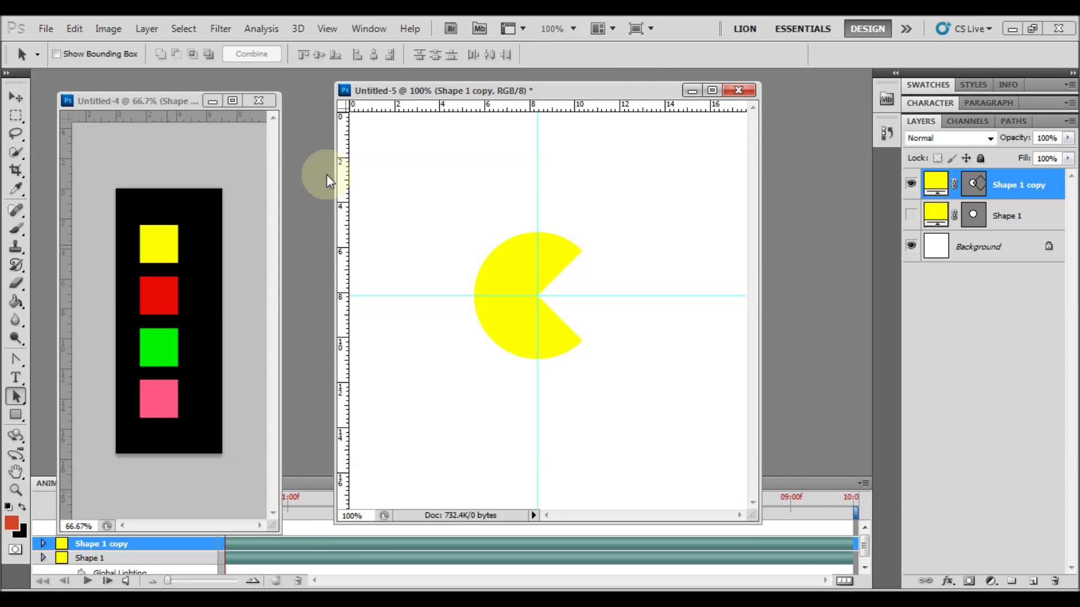
Move the Untitled-4 window clear of the timeline, then shrink and reposition the Untitled-5 window above it.
drag(188, 93, 201, 113)
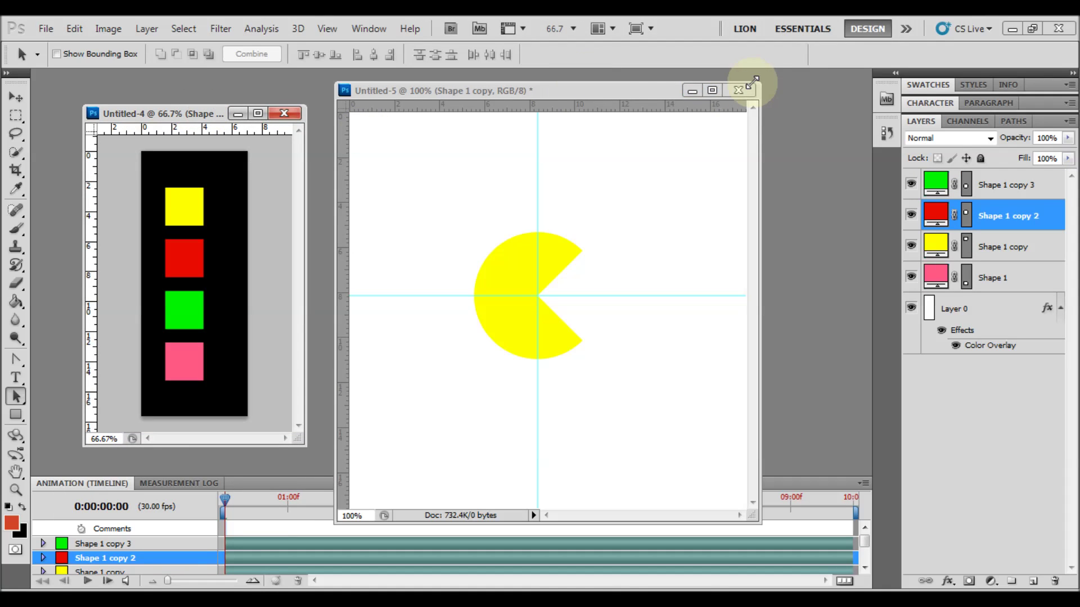
drag(761, 82, 715, 139)
drag(619, 149, 650, 96)
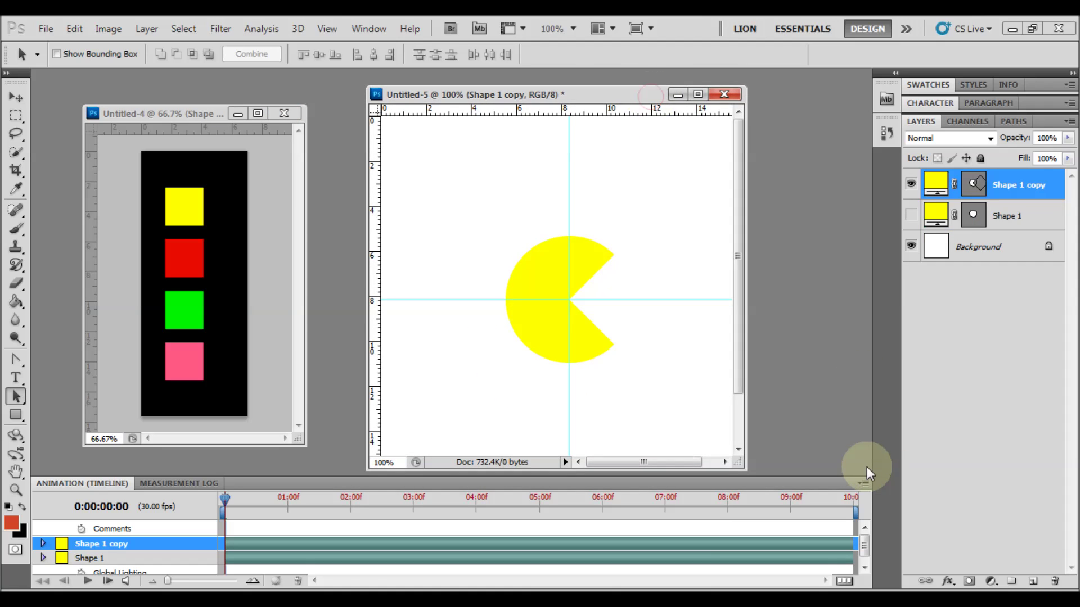
Convert the Untitled-5 animation from timeline mode to frame animation.
click(863, 483)
click(863, 483)
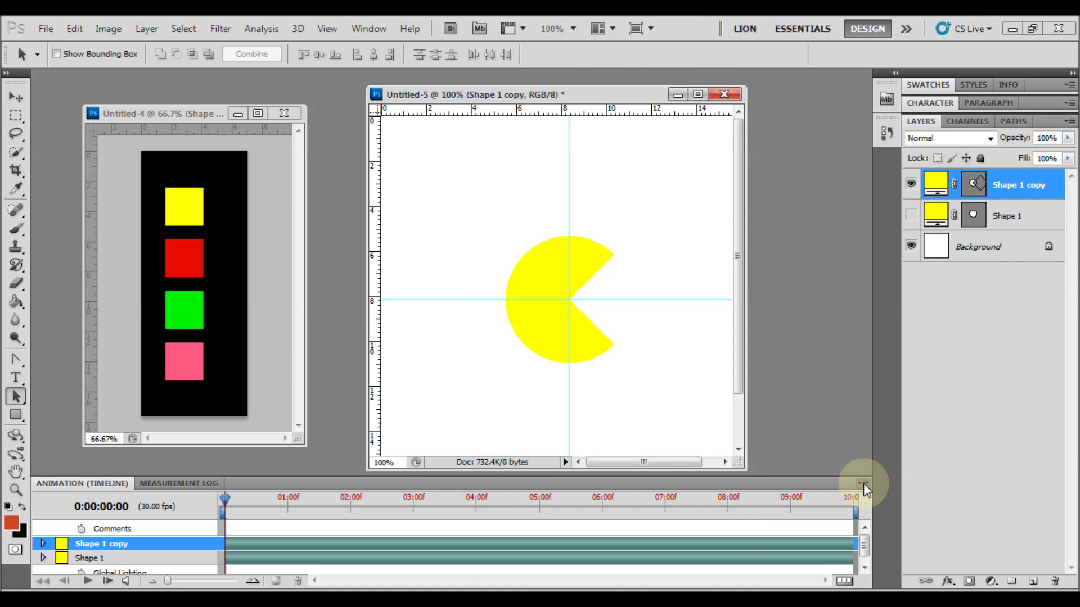
click(843, 581)
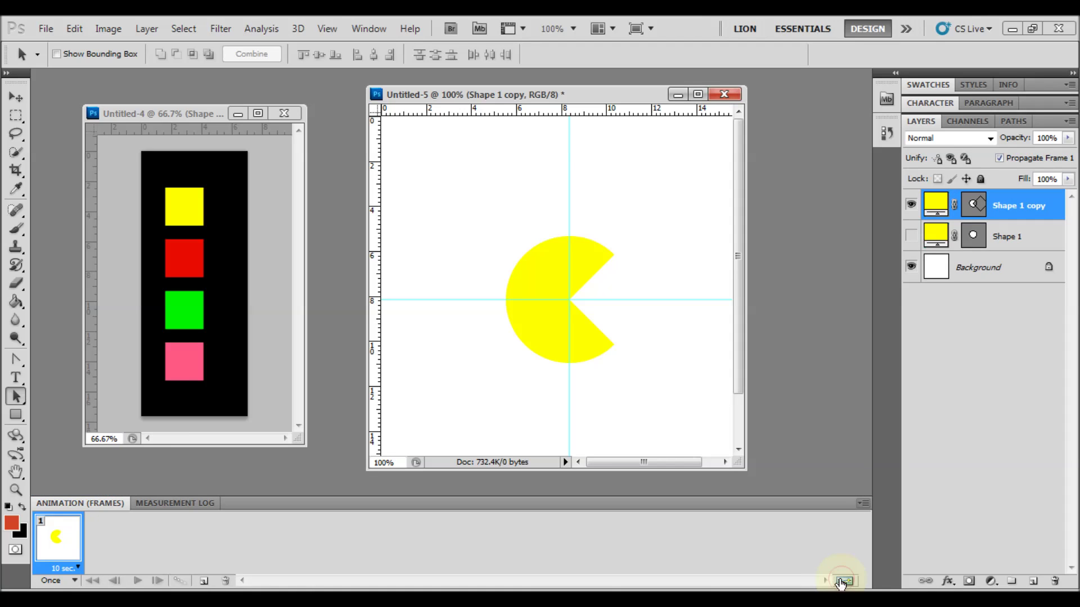
click(674, 512)
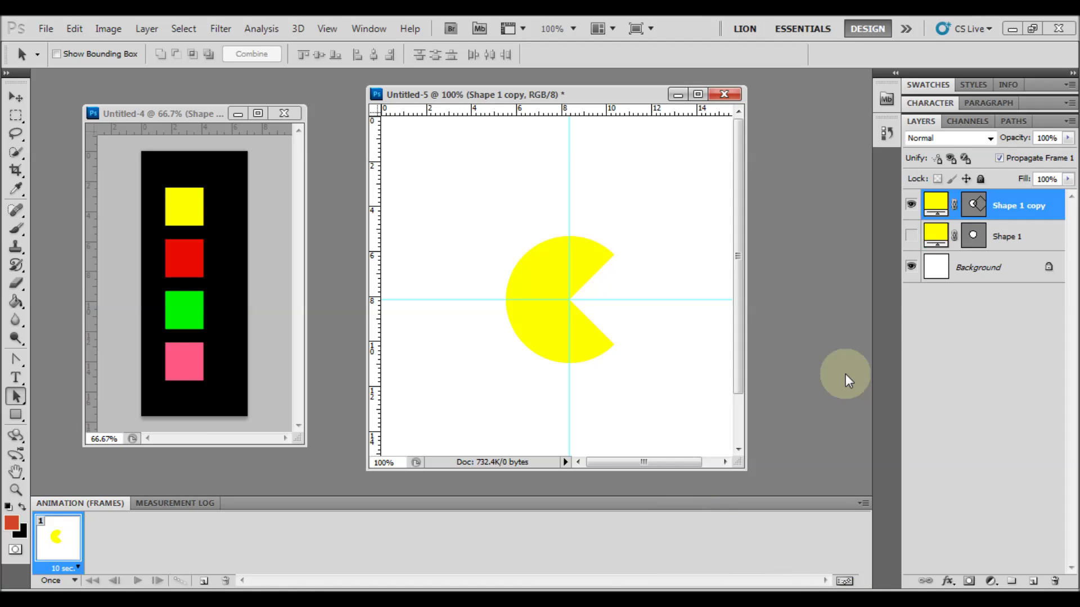
Hide the Background layer and add a second animation frame showing Shape 1 with Shape 1 copy hidden.
click(912, 268)
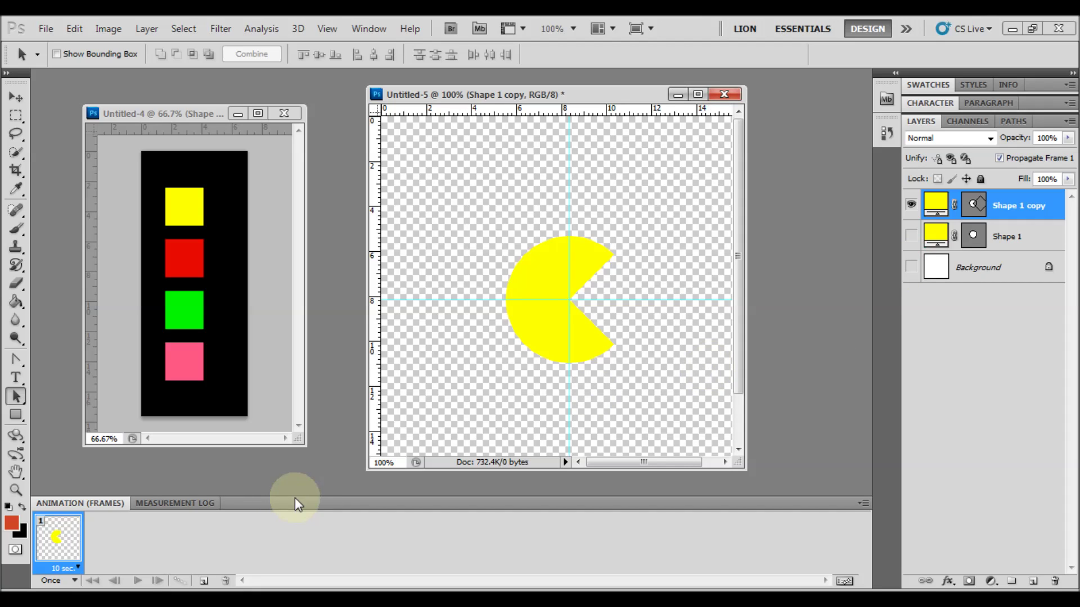
click(203, 582)
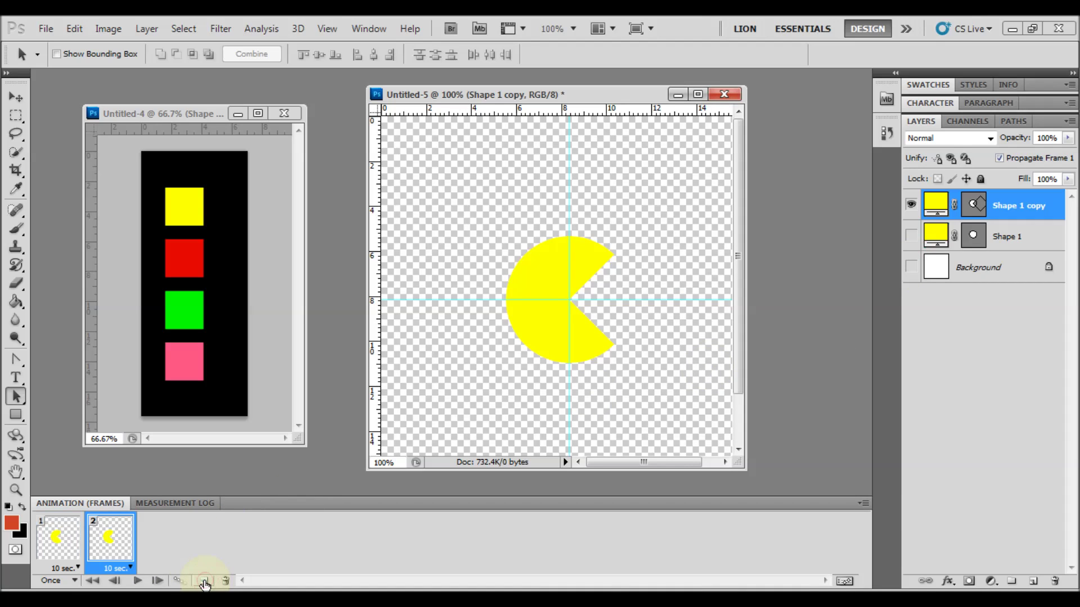
click(911, 236)
click(911, 204)
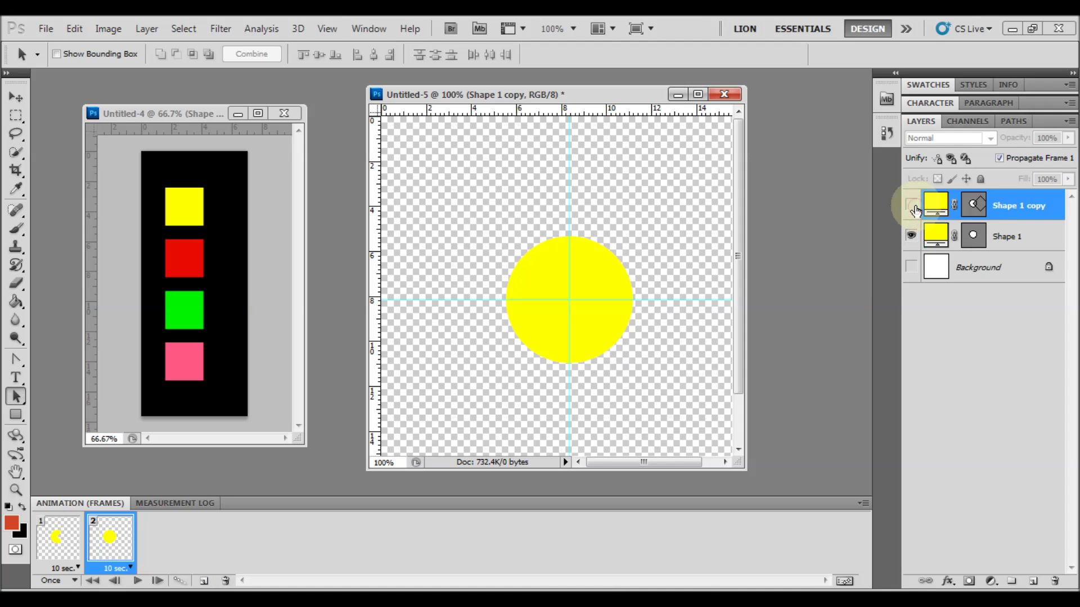
Preview the animation briefly and set the delay of both frames to 0.2 seconds.
click(133, 580)
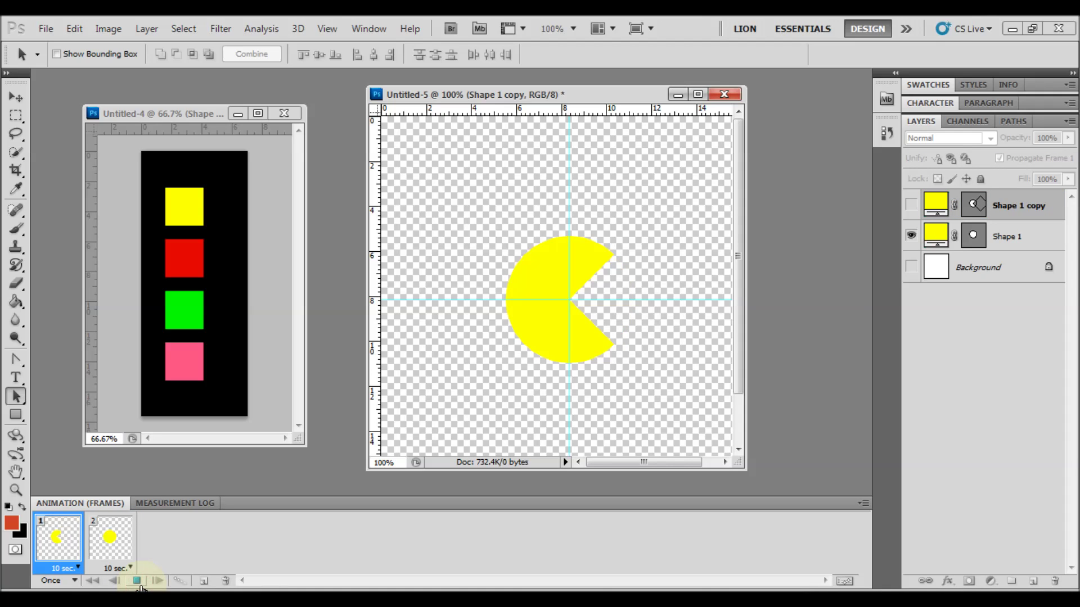
click(136, 581)
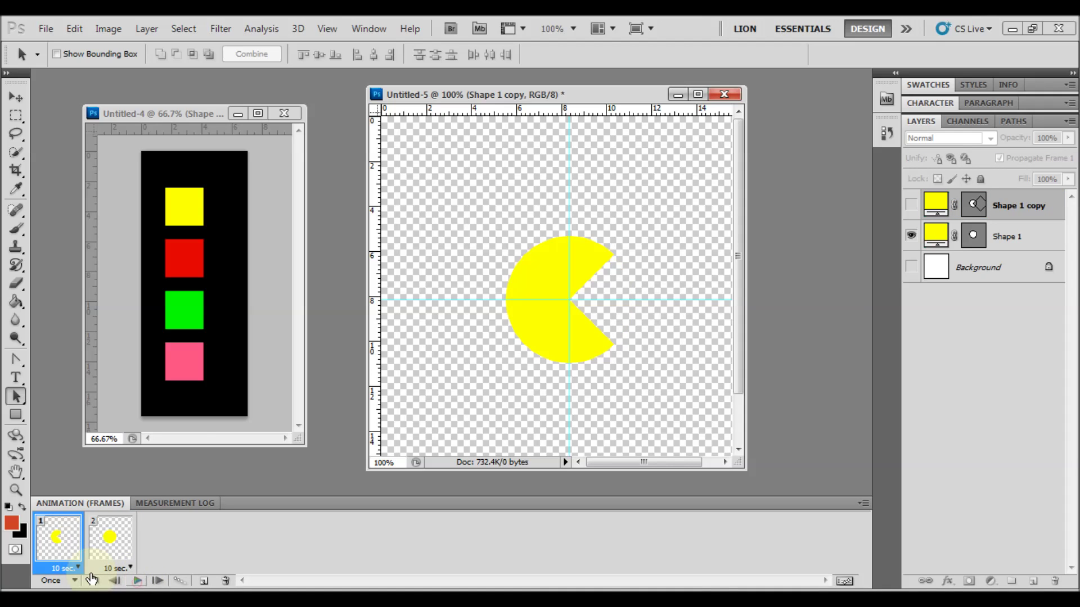
click(65, 568)
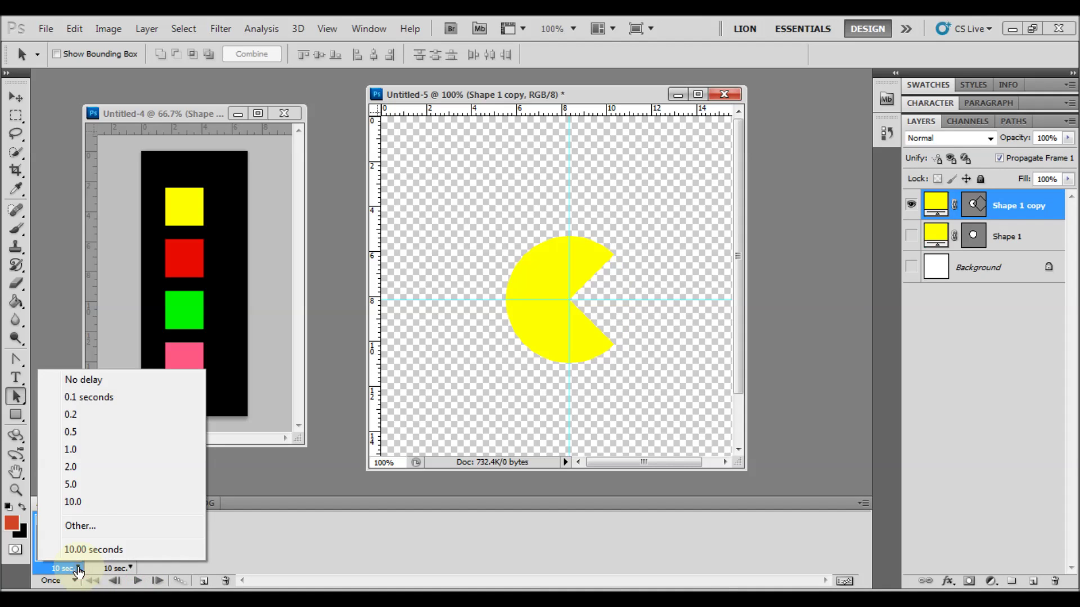
click(89, 416)
click(117, 568)
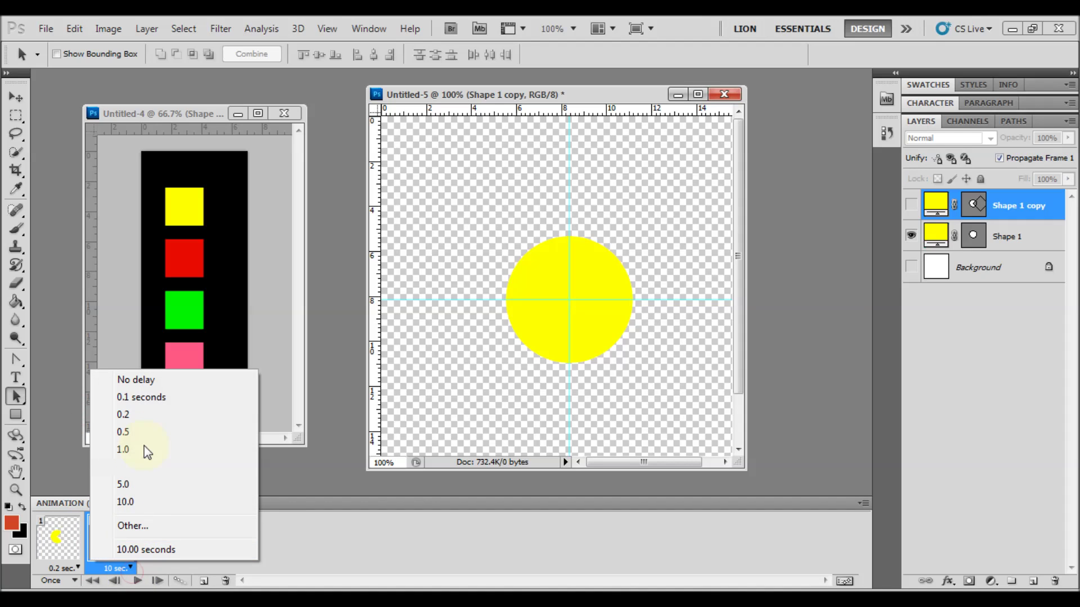
click(145, 415)
Set the animation to loop Forever, and play it to check the mouth movement before stopping it.
click(74, 581)
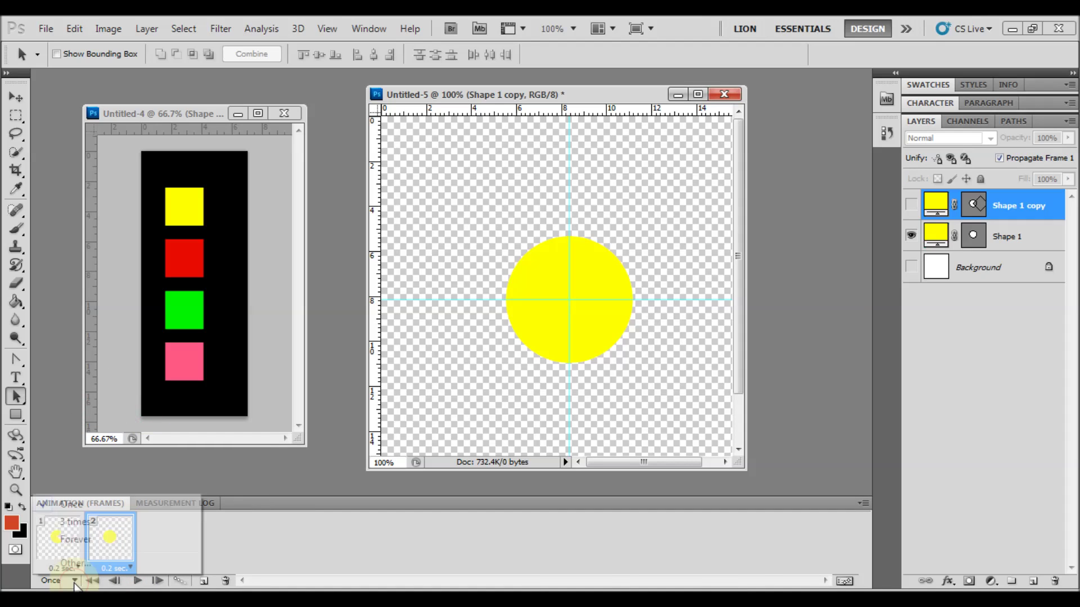
click(76, 540)
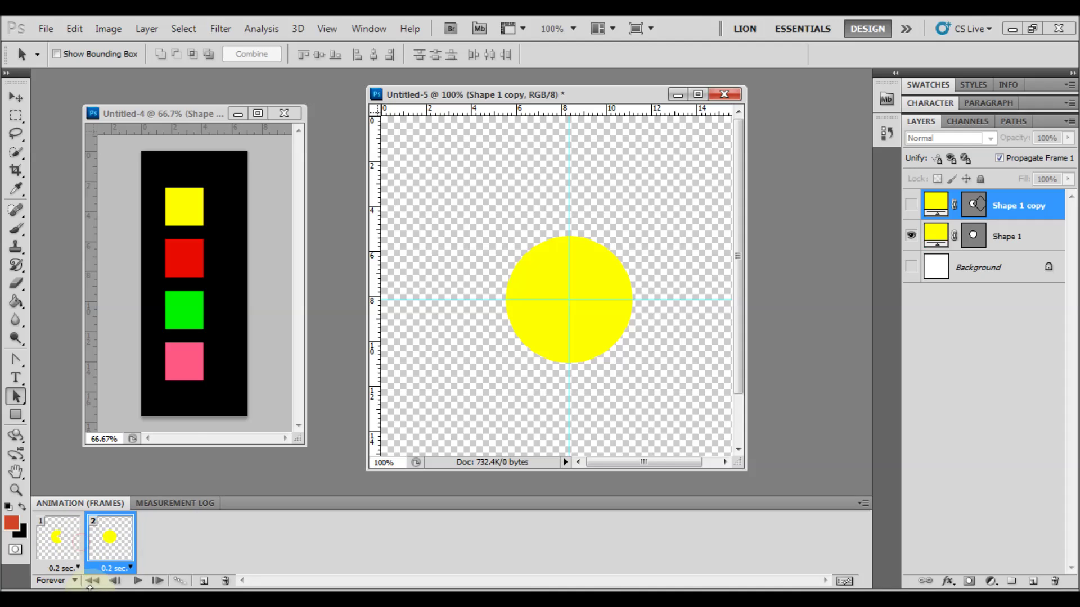
click(134, 584)
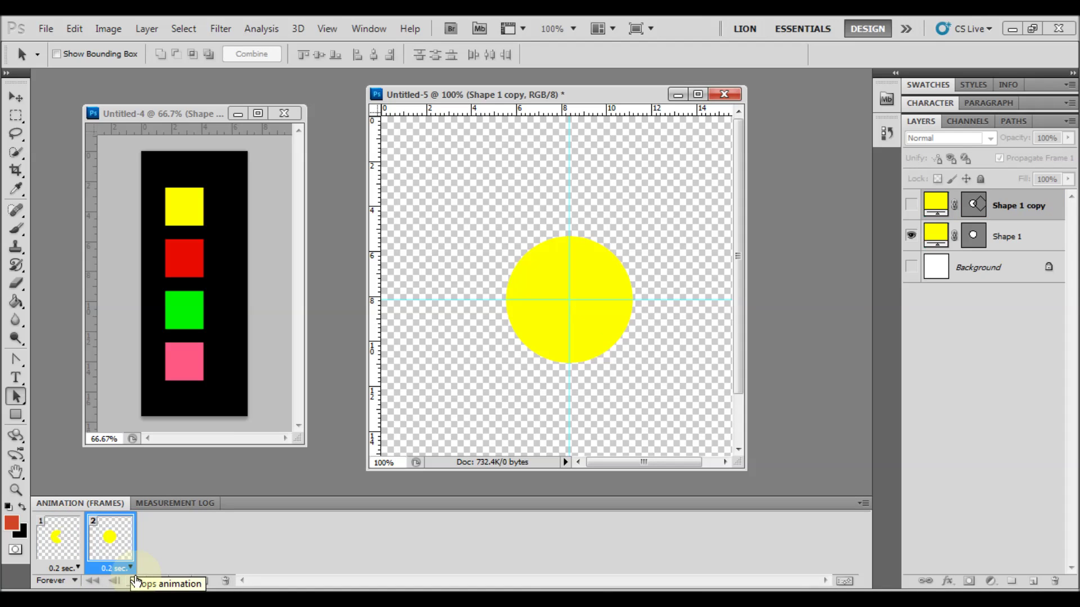
click(133, 582)
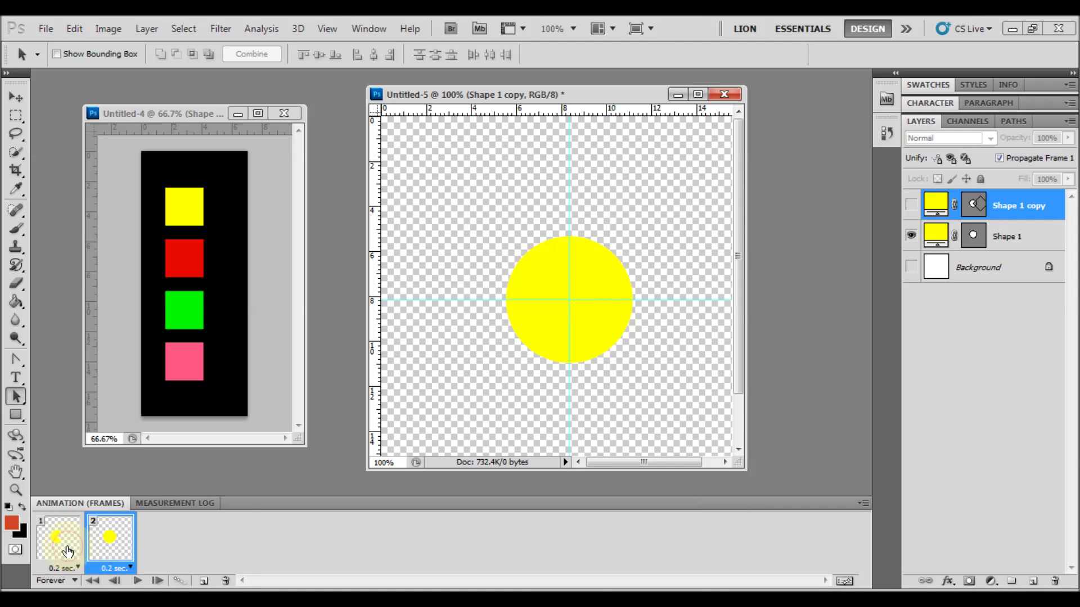
Select frame 1 and trim the Untitled-5 canvas based on transparent pixels on all four sides.
click(64, 566)
click(520, 95)
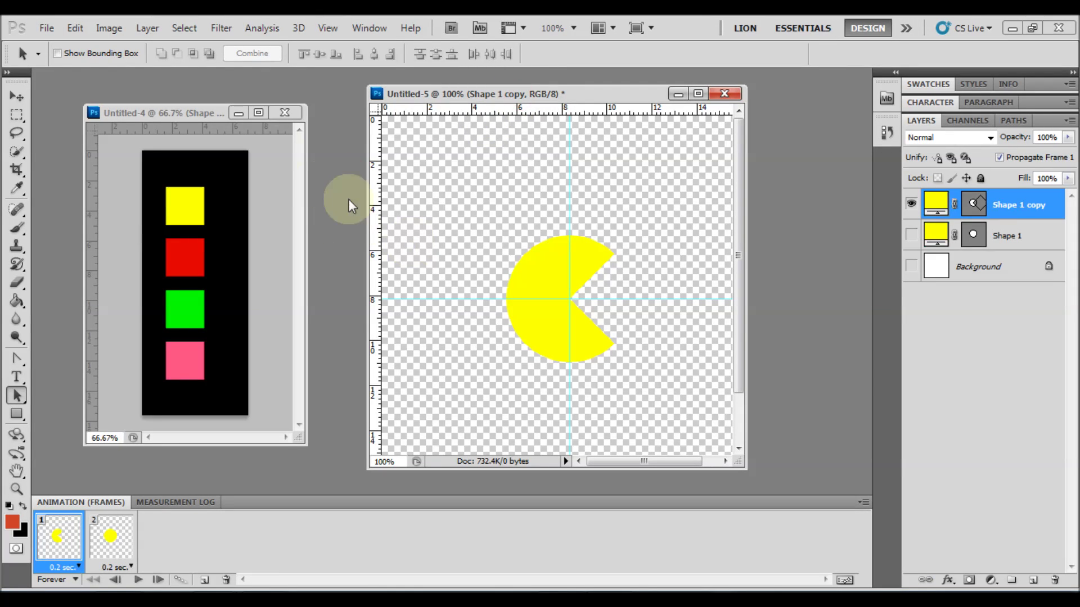
click(109, 28)
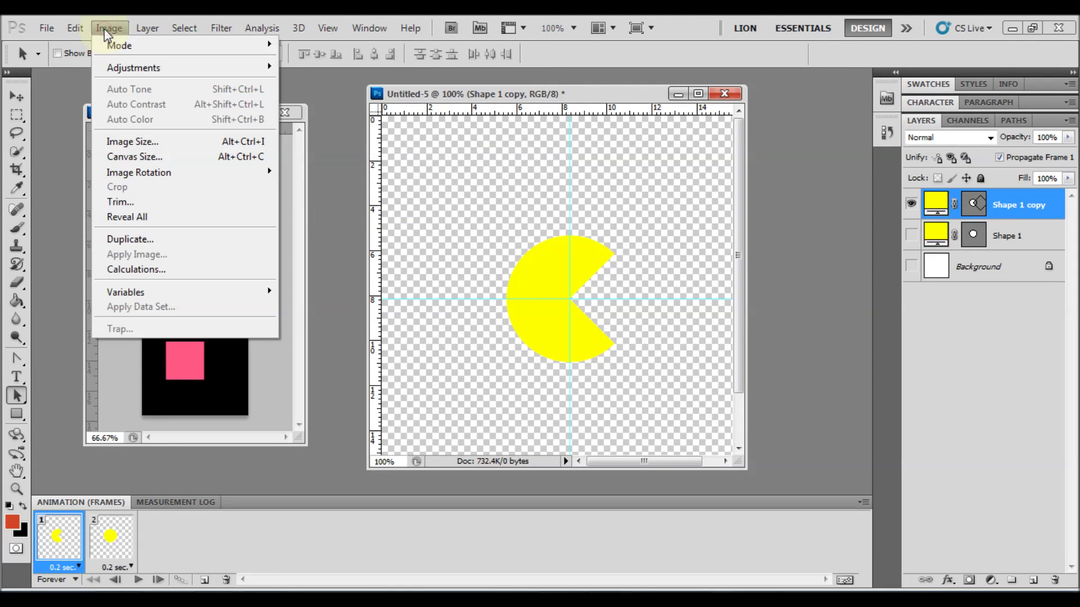
click(118, 201)
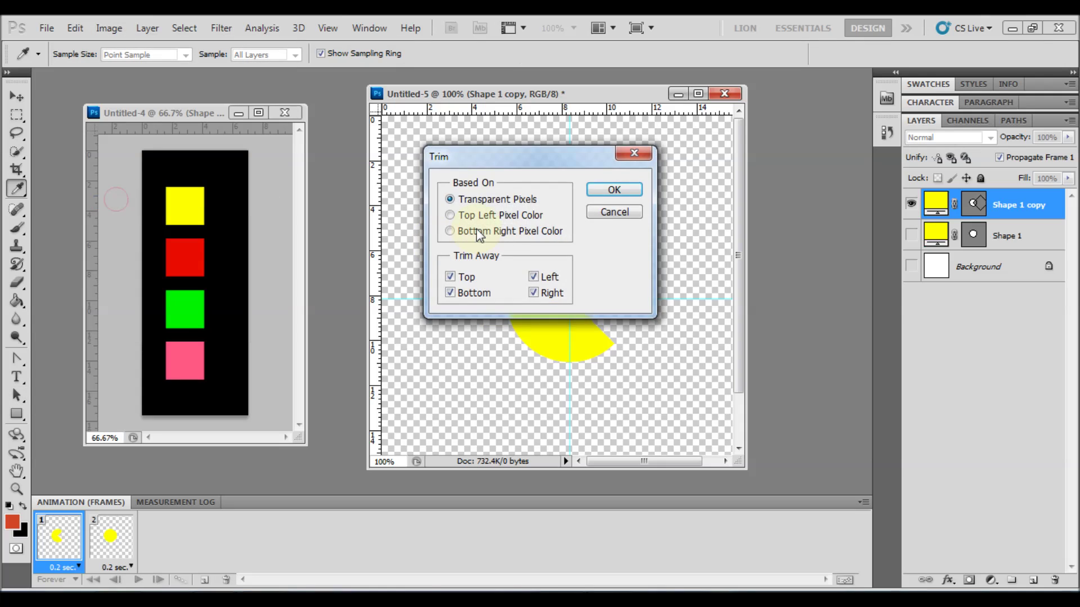
click(605, 191)
key(a)
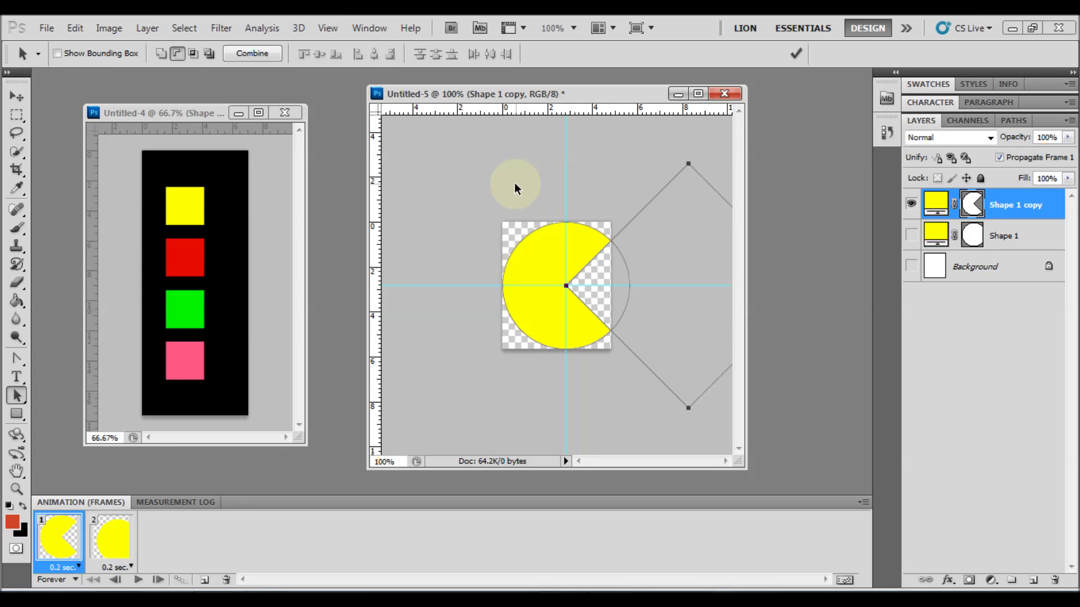
Save the animation for web as a GIF named "pacman eating" in the pacman1 folder.
click(45, 28)
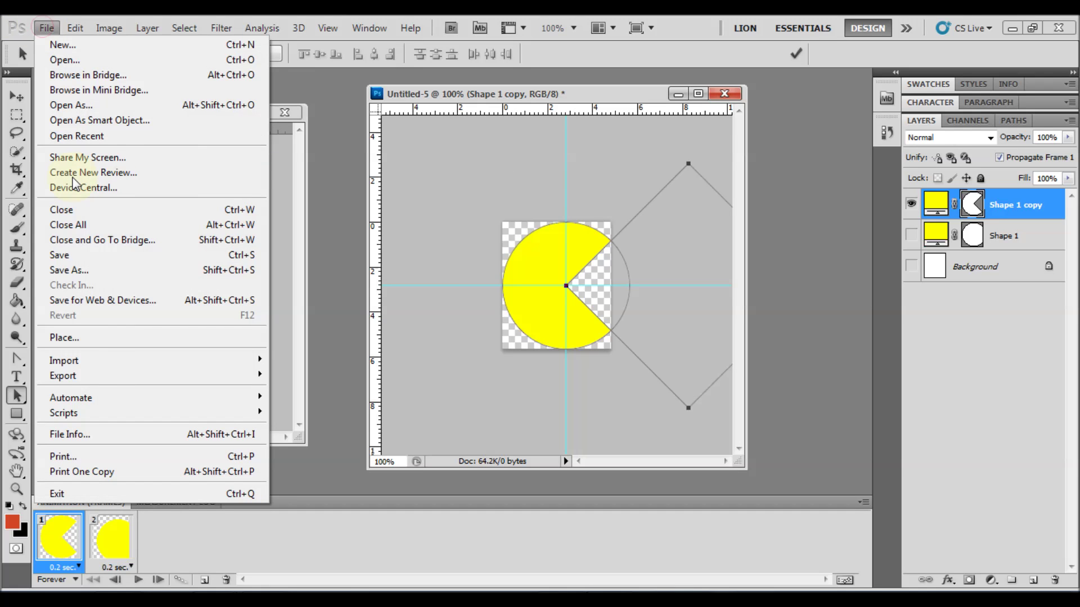
click(454, 272)
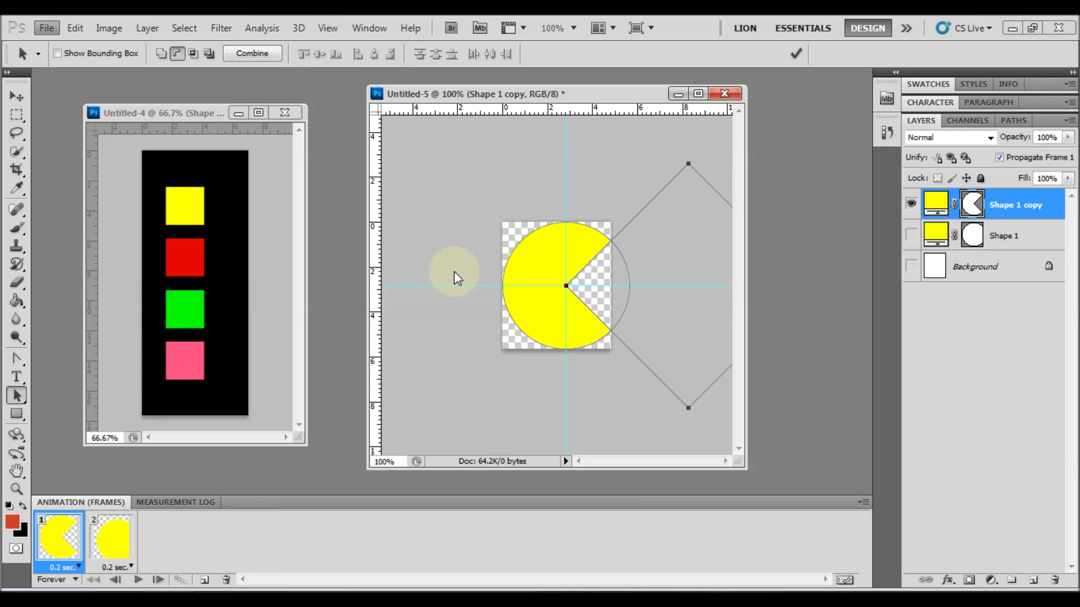
key(ctrl+alt+shift+s)
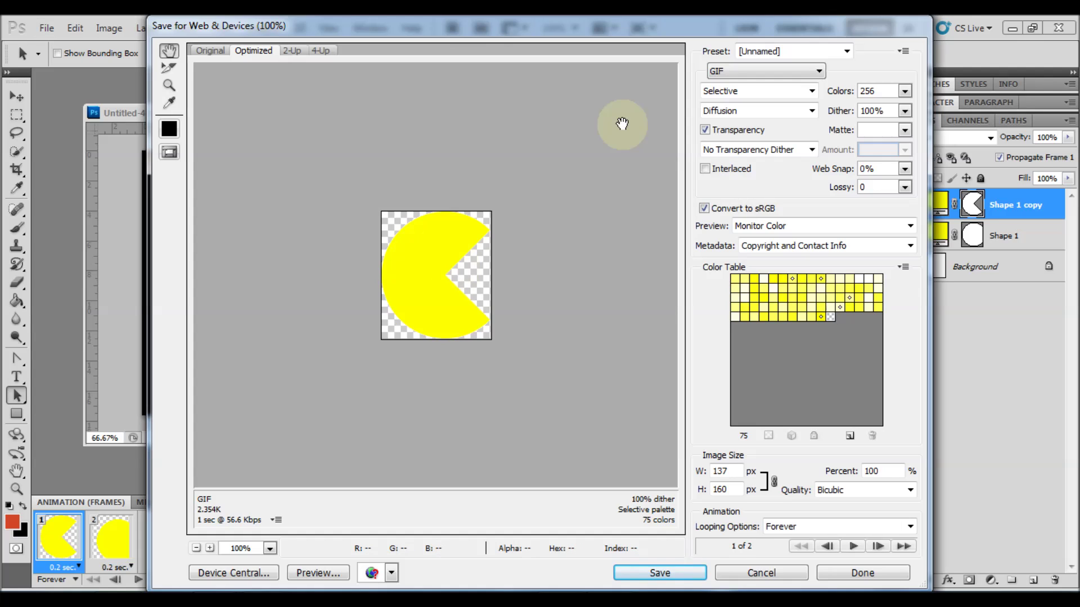
click(732, 71)
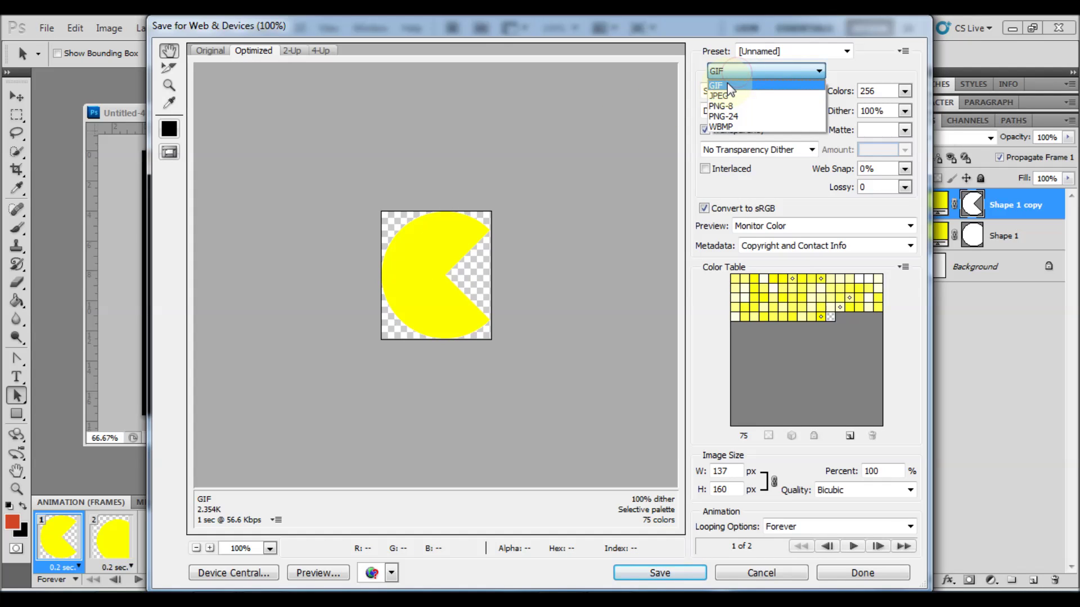
click(728, 85)
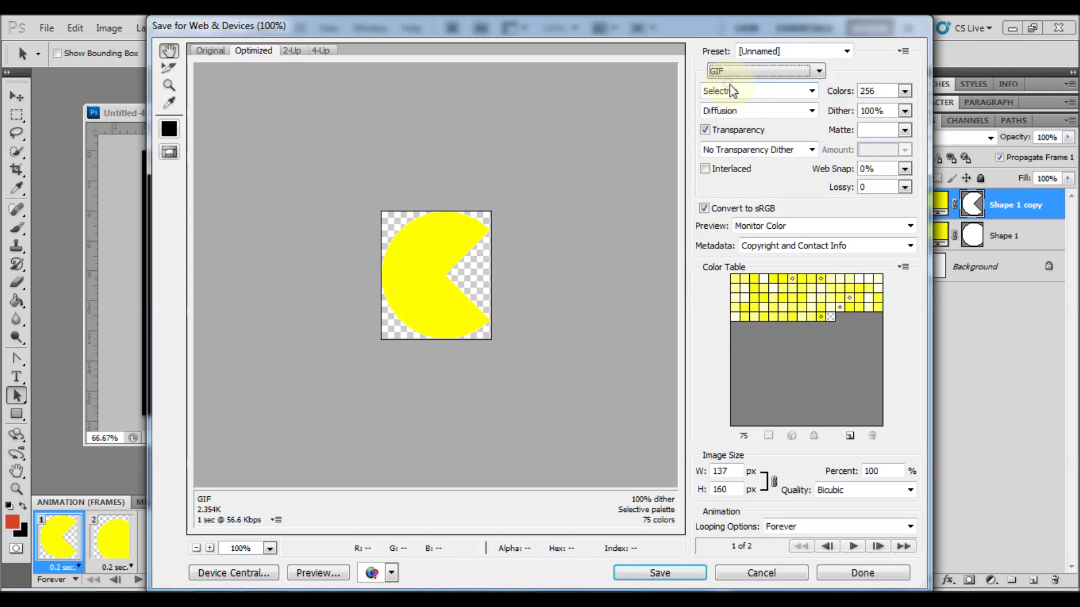
click(646, 572)
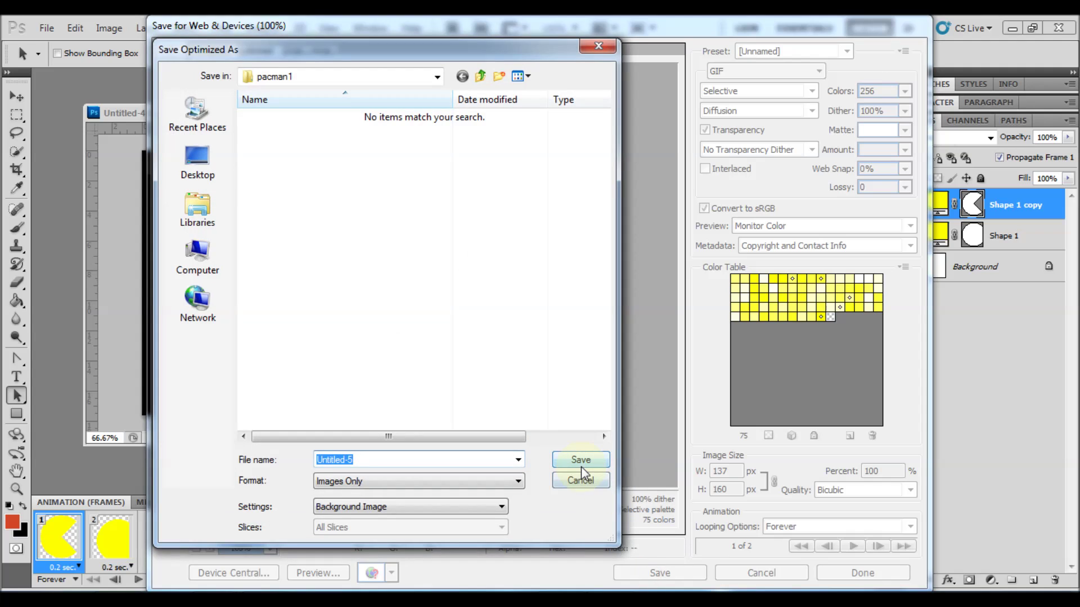
text(pacman eating)
click(581, 466)
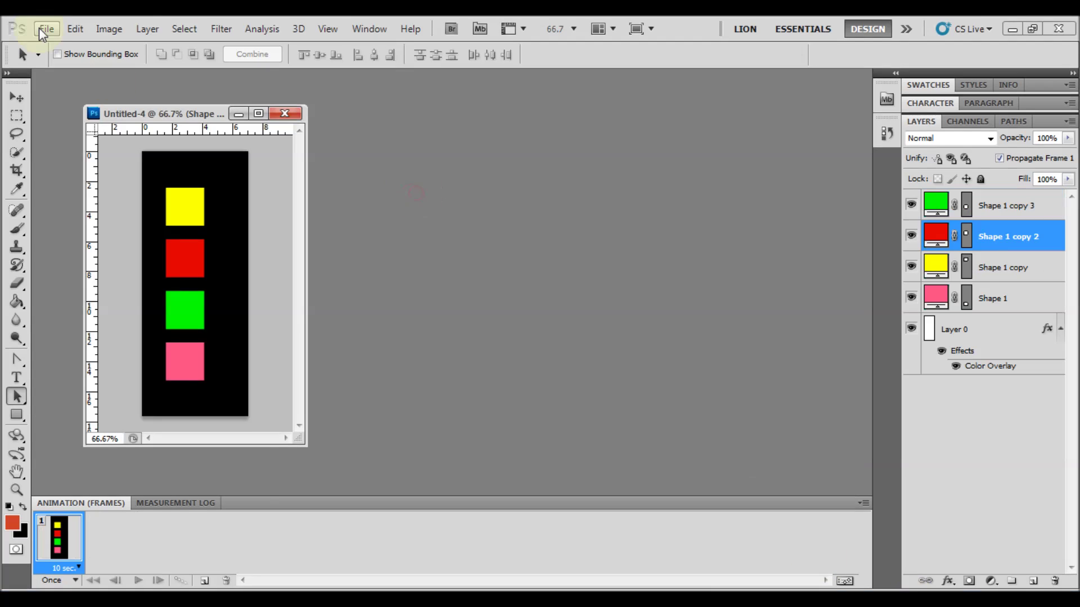
Create a new 500 × 500 px RGB document with a white background, and enlarge its window beside Untitled-4.
click(46, 28)
click(58, 43)
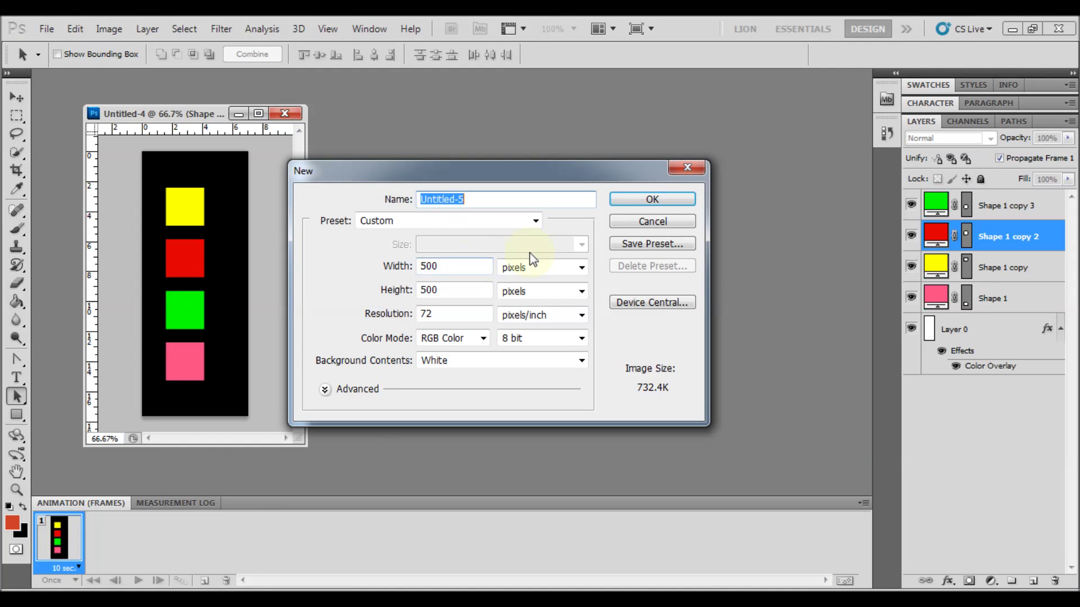
click(666, 202)
drag(228, 133, 448, 134)
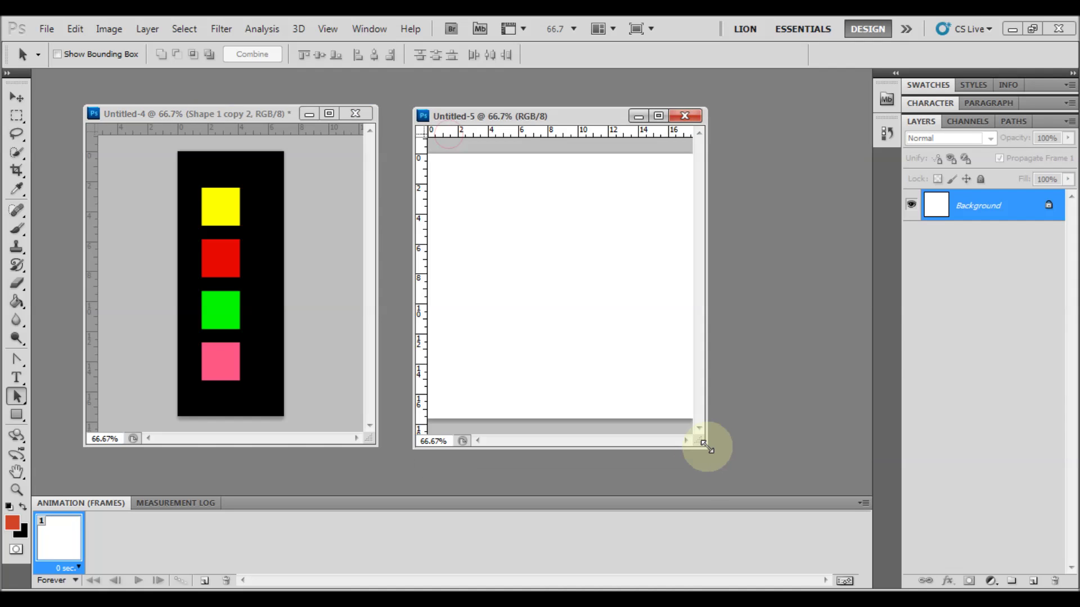
drag(704, 445, 778, 504)
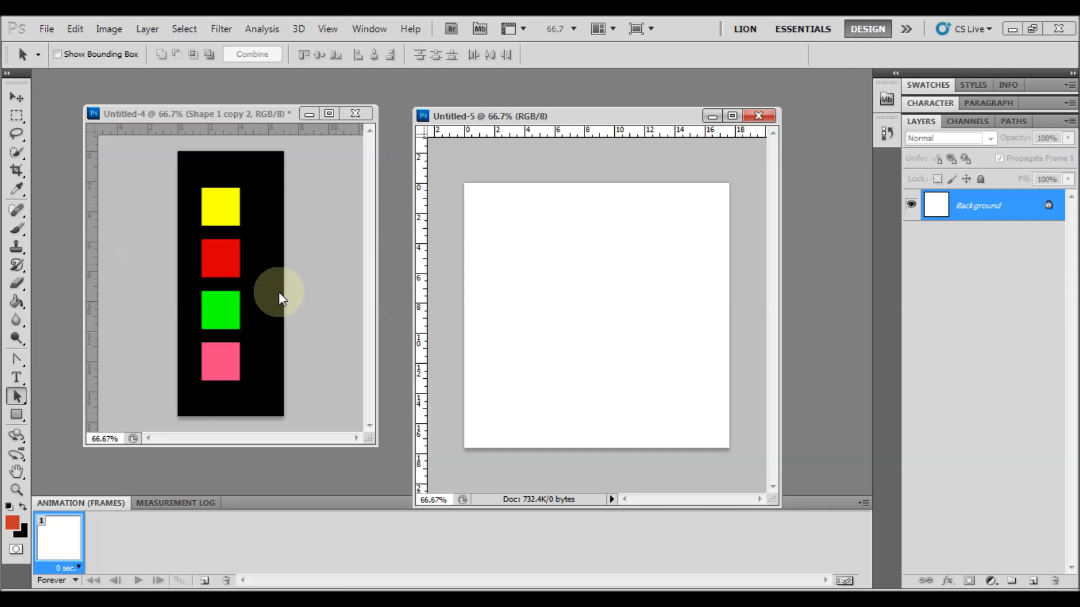
drag(413, 105, 354, 88)
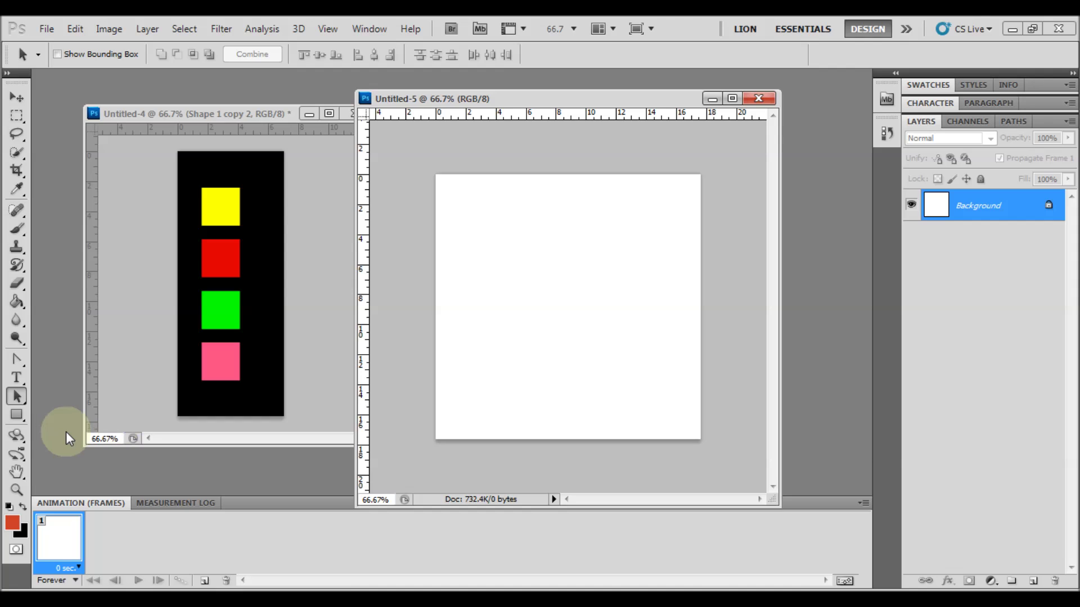
Draw a custom shield shape about 214 × 189 px near the centre of the Untitled-5 canvas.
click(23, 417)
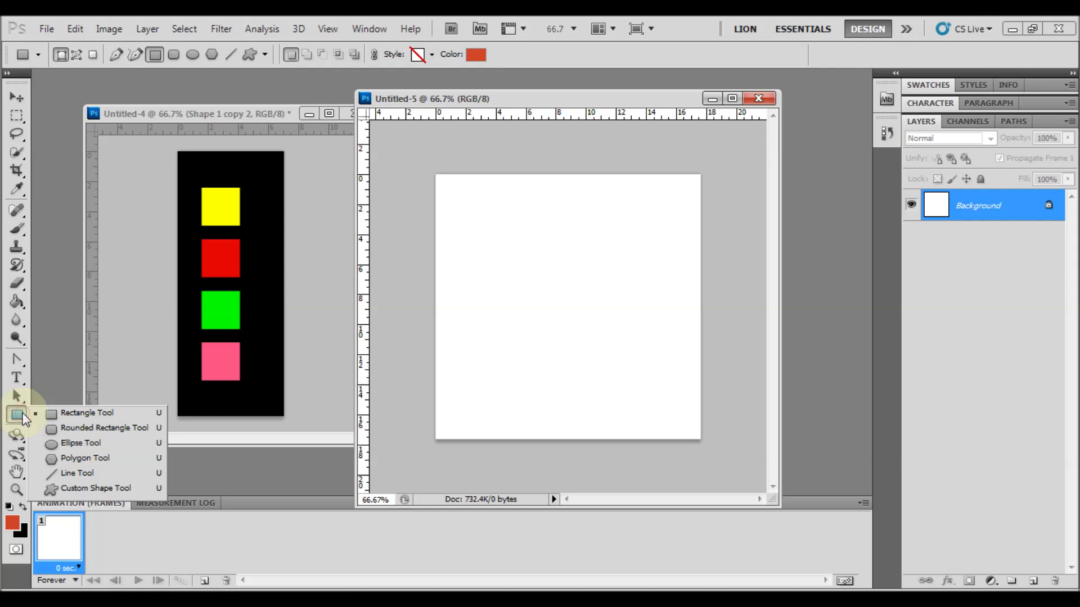
click(86, 488)
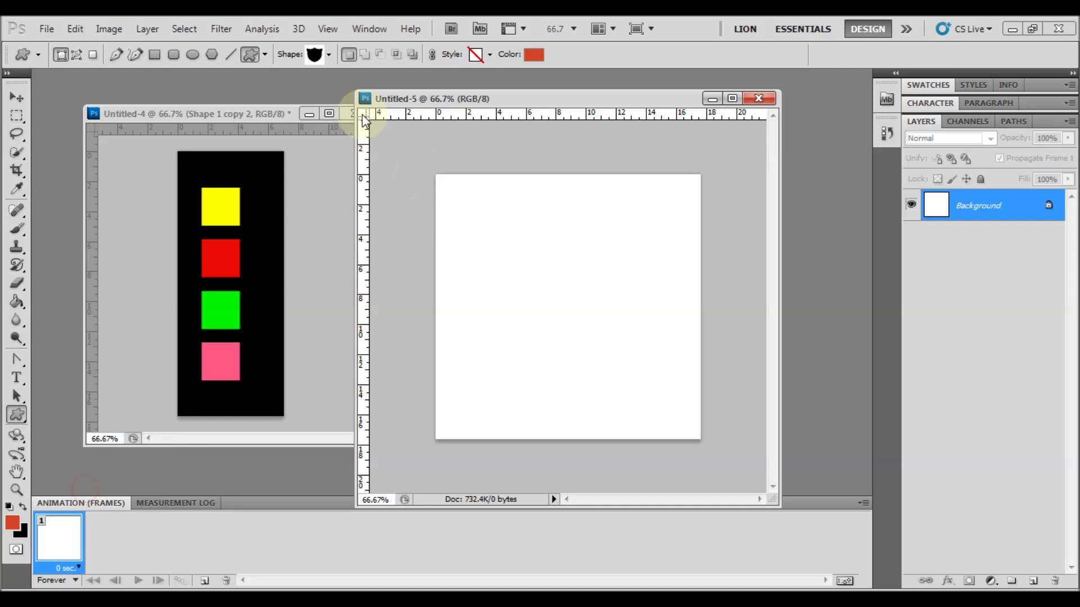
click(332, 59)
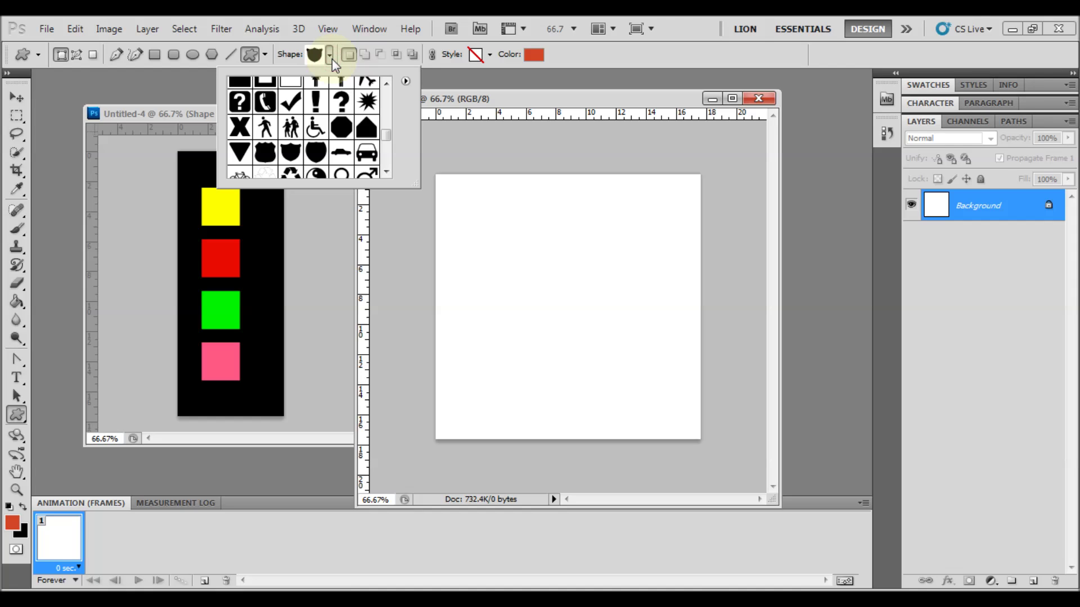
click(386, 84)
click(386, 84)
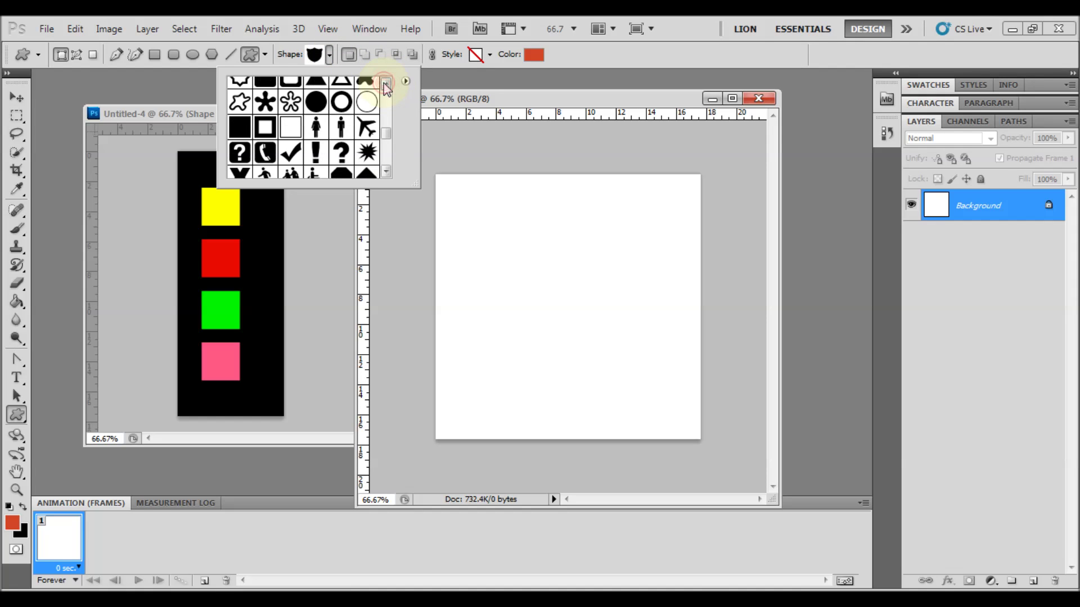
click(387, 172)
click(387, 171)
click(387, 171)
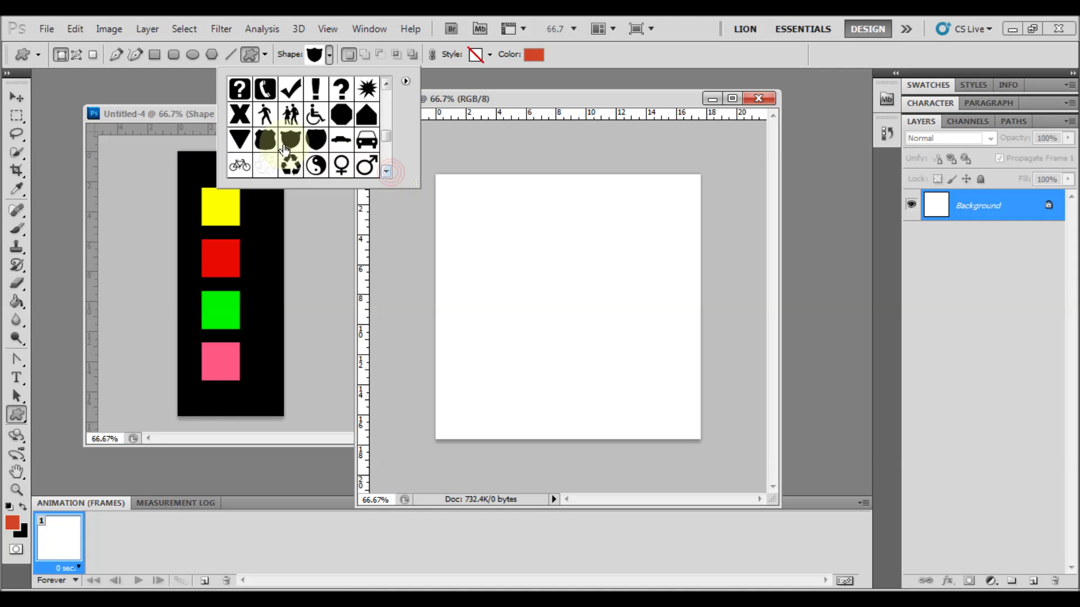
click(518, 251)
drag(518, 251, 633, 349)
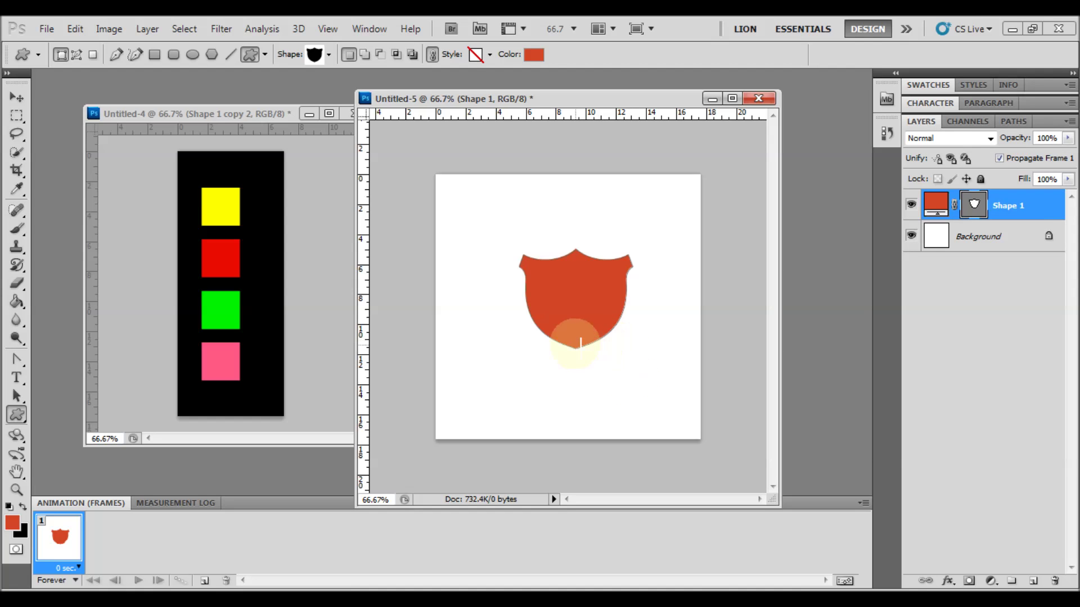
Start a free transform of the shield path and flip it vertically.
click(72, 29)
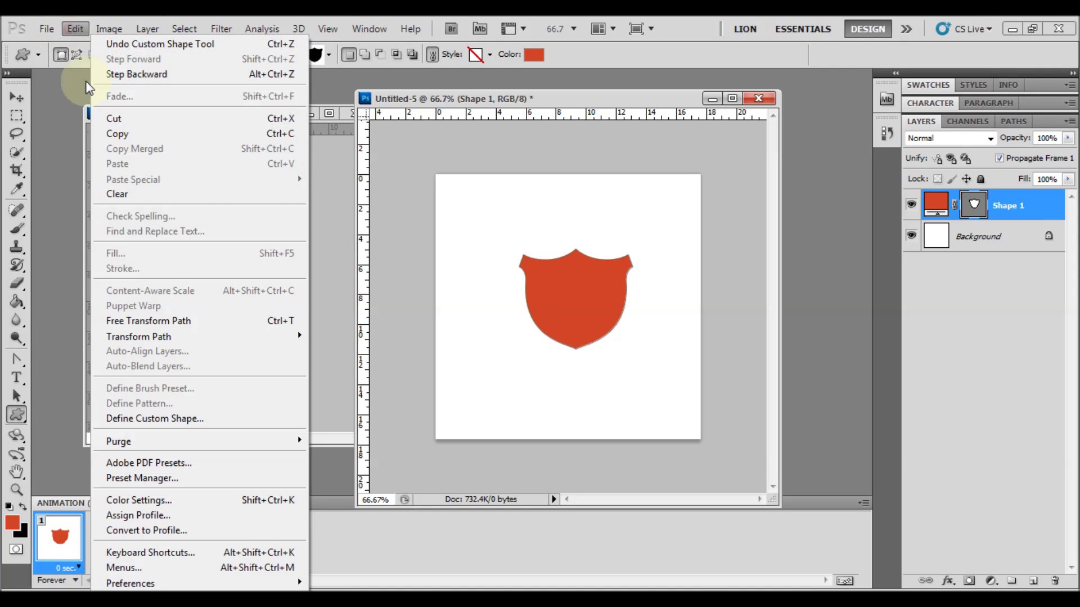
click(166, 320)
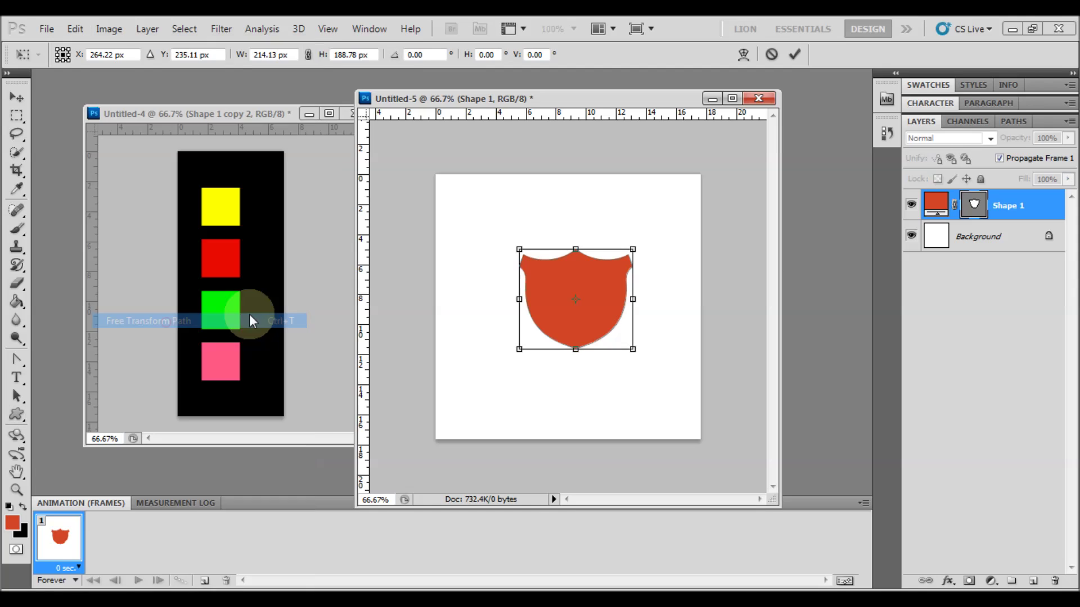
right_click(609, 279)
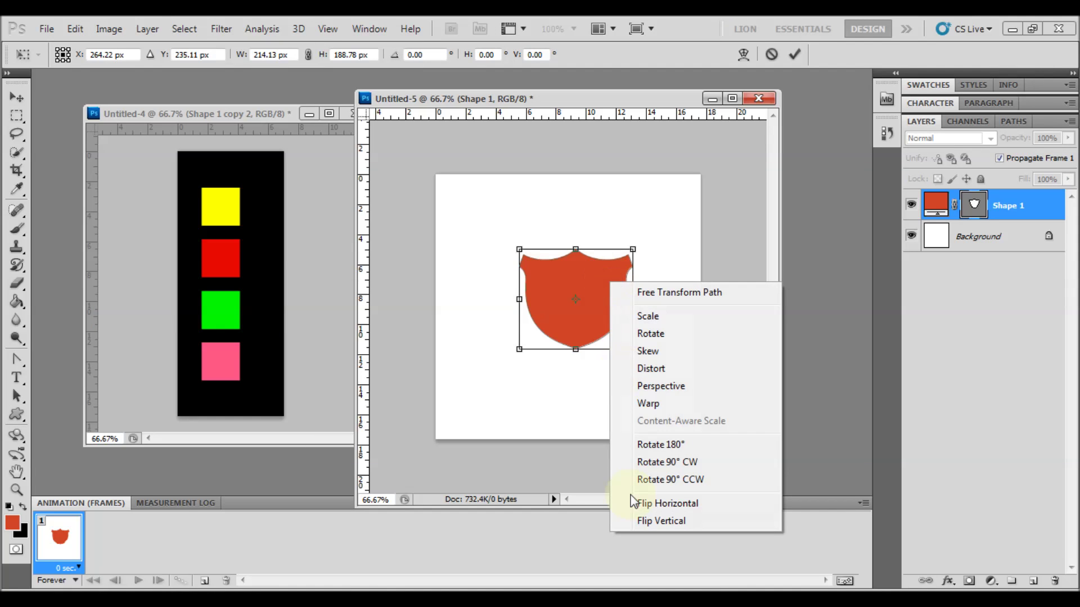
click(643, 520)
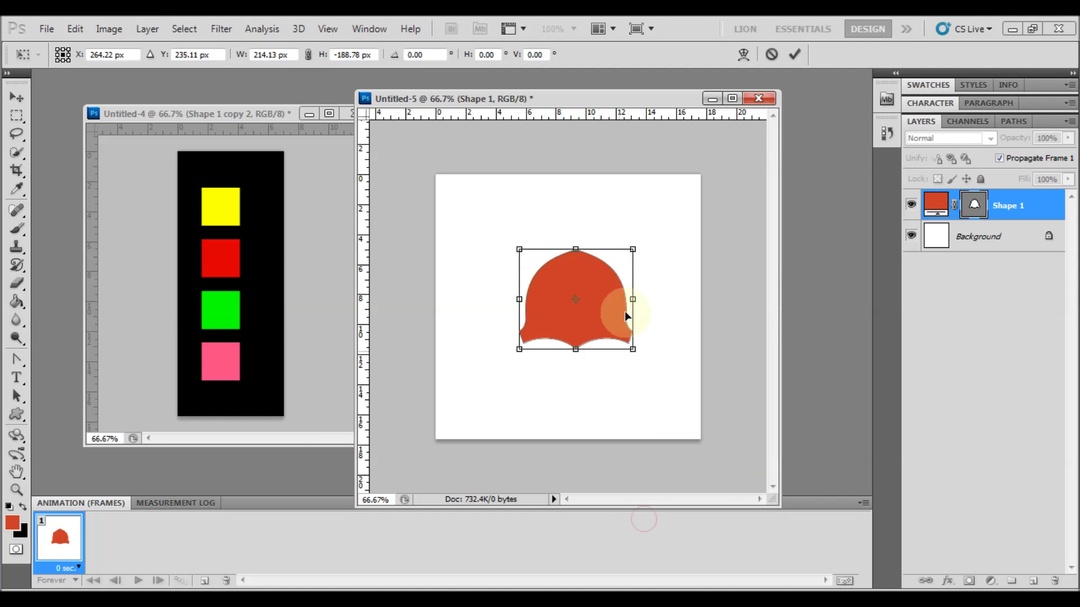
Resize the shield to 141 px wide and 151 px high, flip it vertically again, and apply the transform.
click(274, 52)
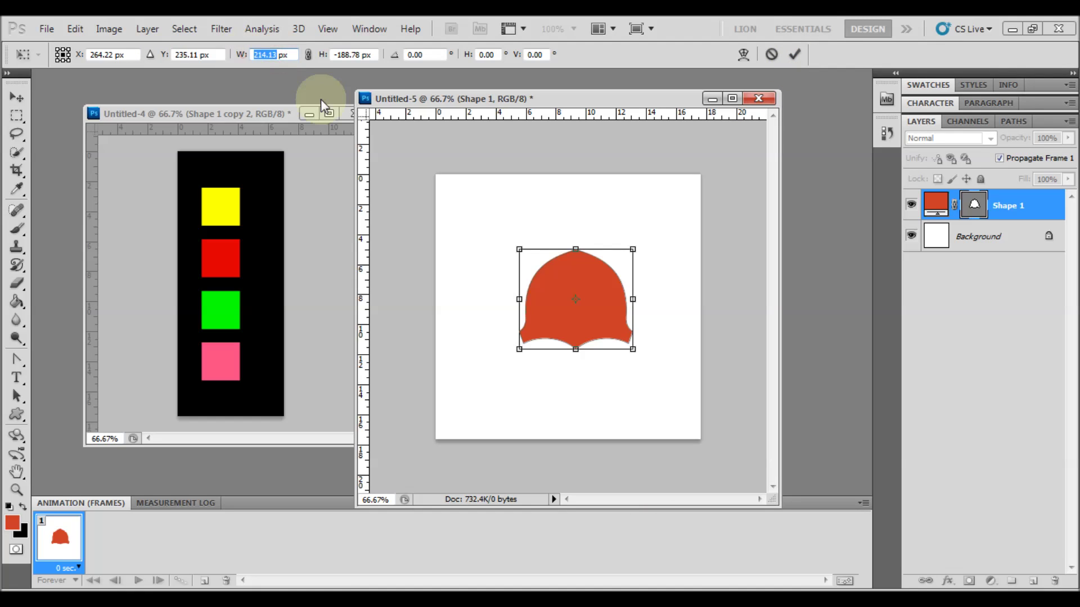
text(141)
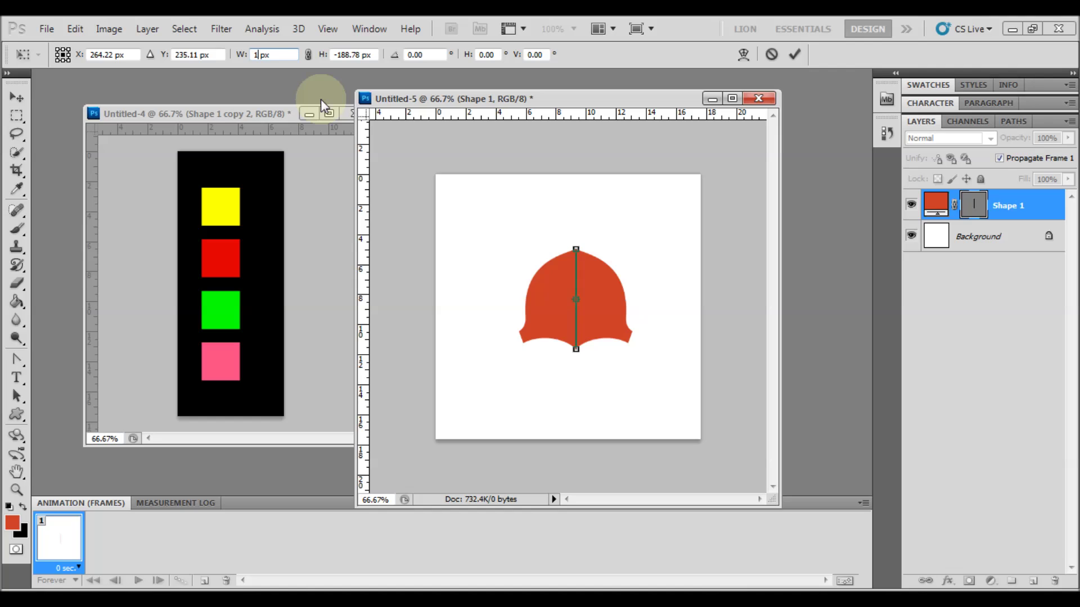
click(360, 55)
click(335, 56)
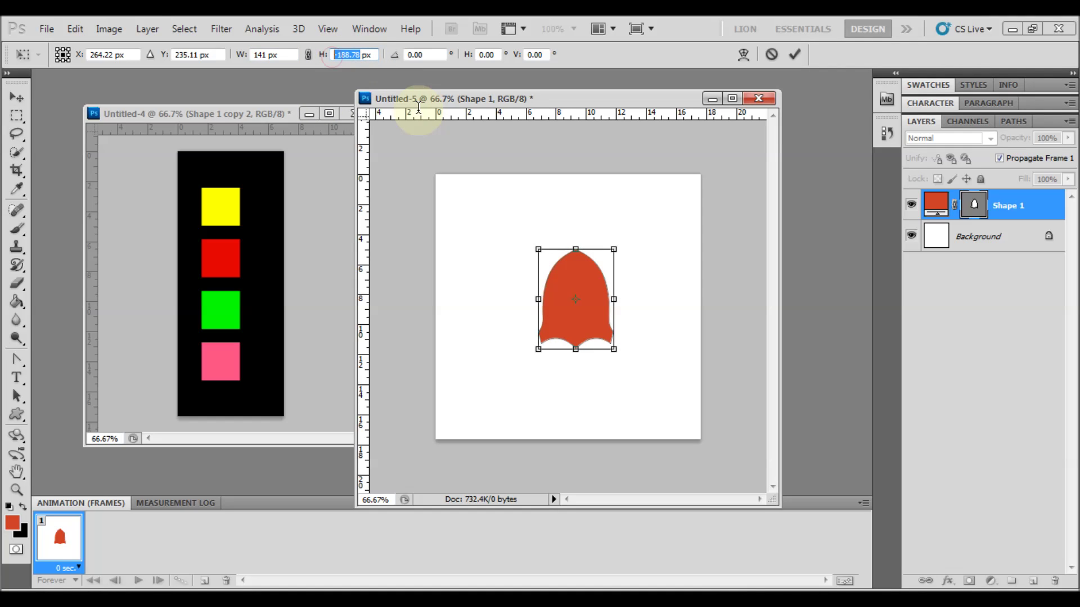
text(151)
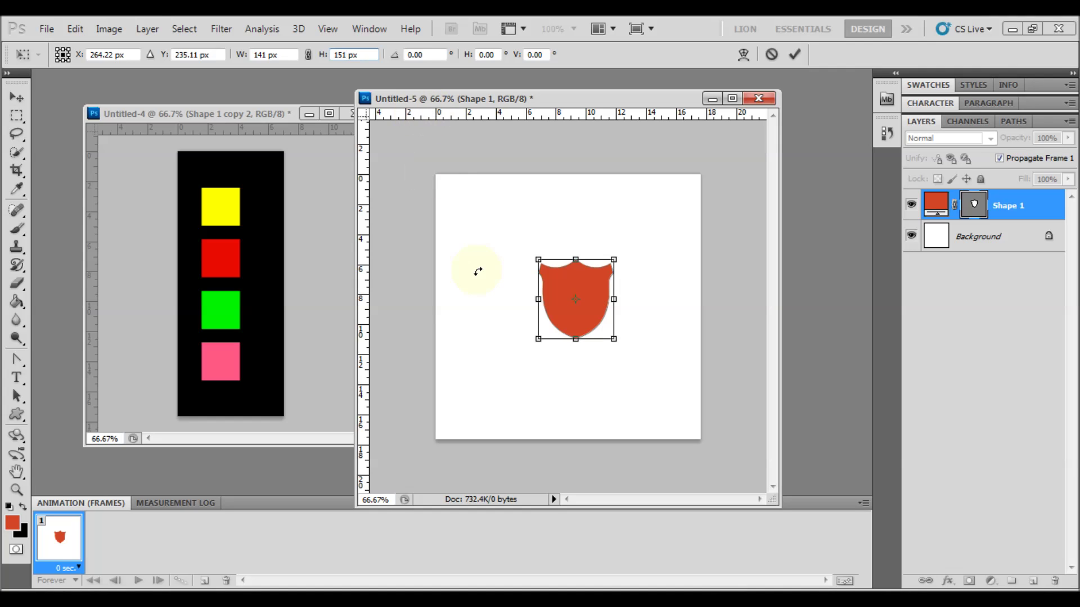
right_click(564, 282)
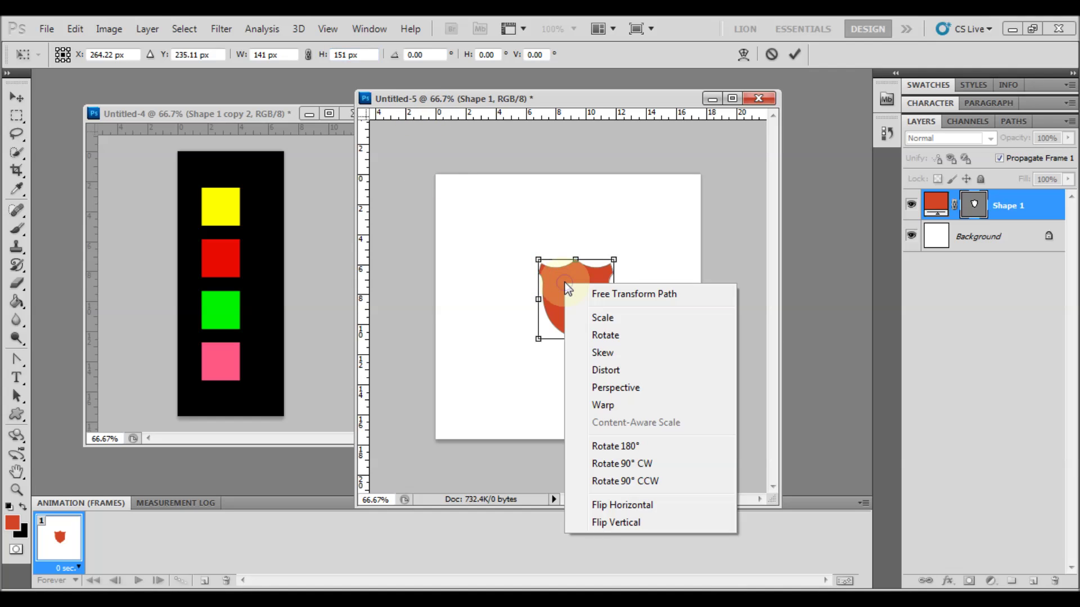
click(610, 522)
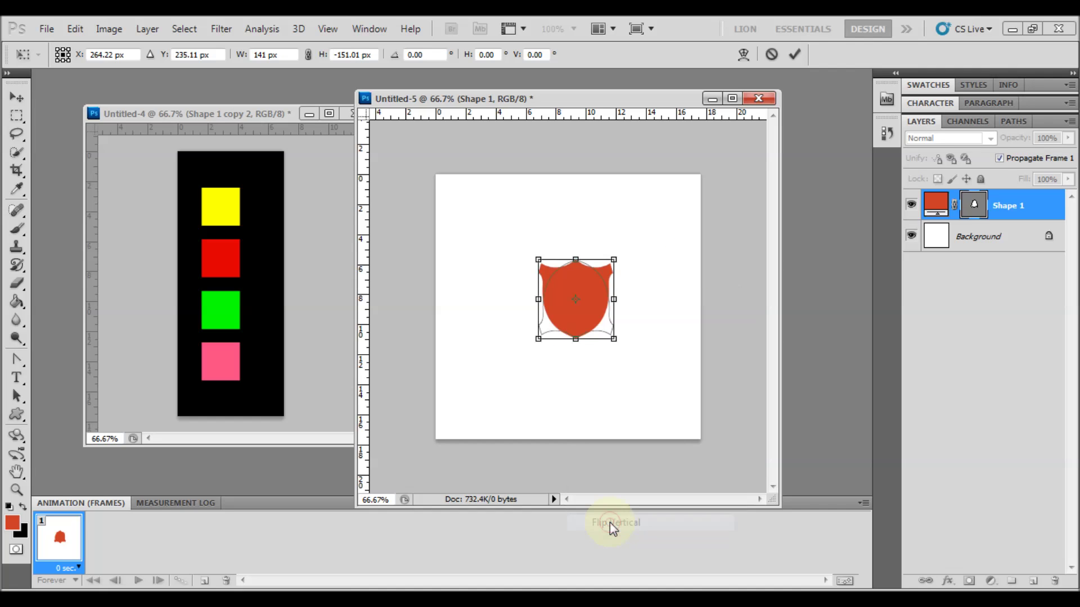
click(804, 53)
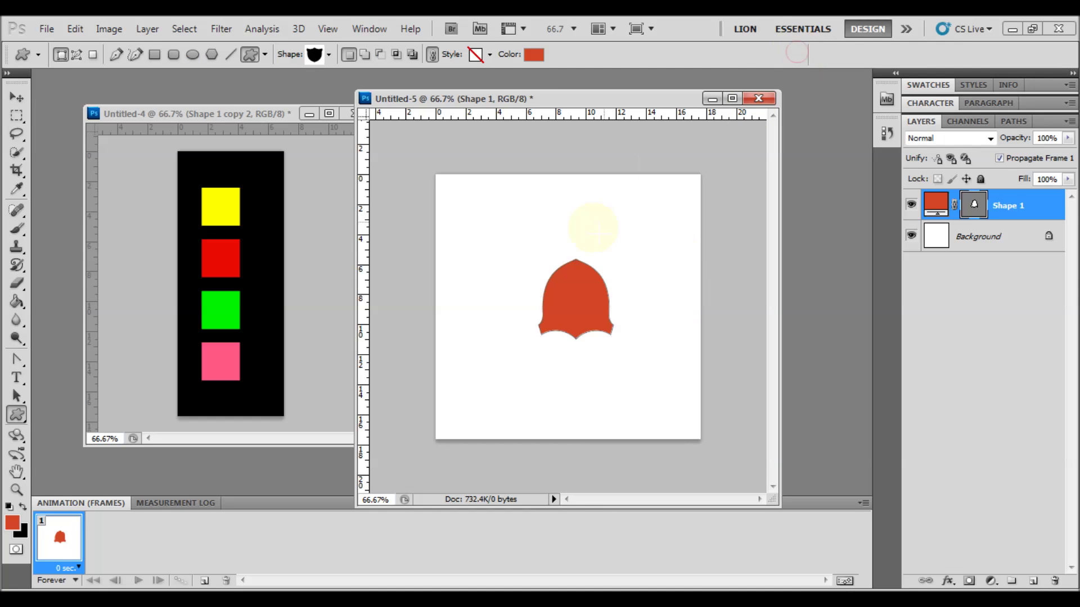
Round the pointed top of the red shape by converting its top anchor point into a smooth one.
click(23, 99)
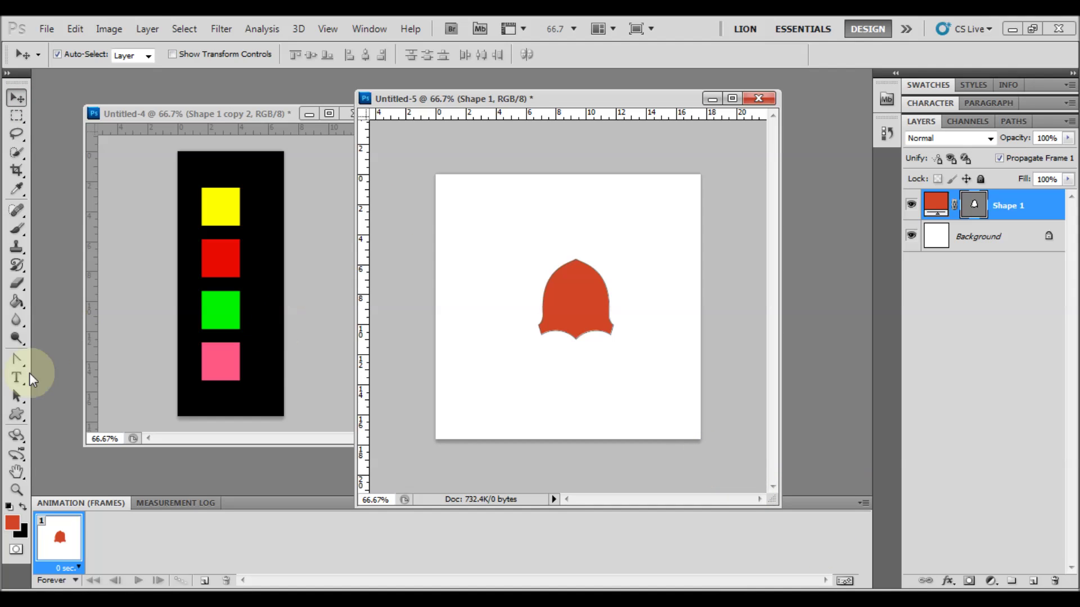
click(17, 490)
drag(562, 289, 605, 356)
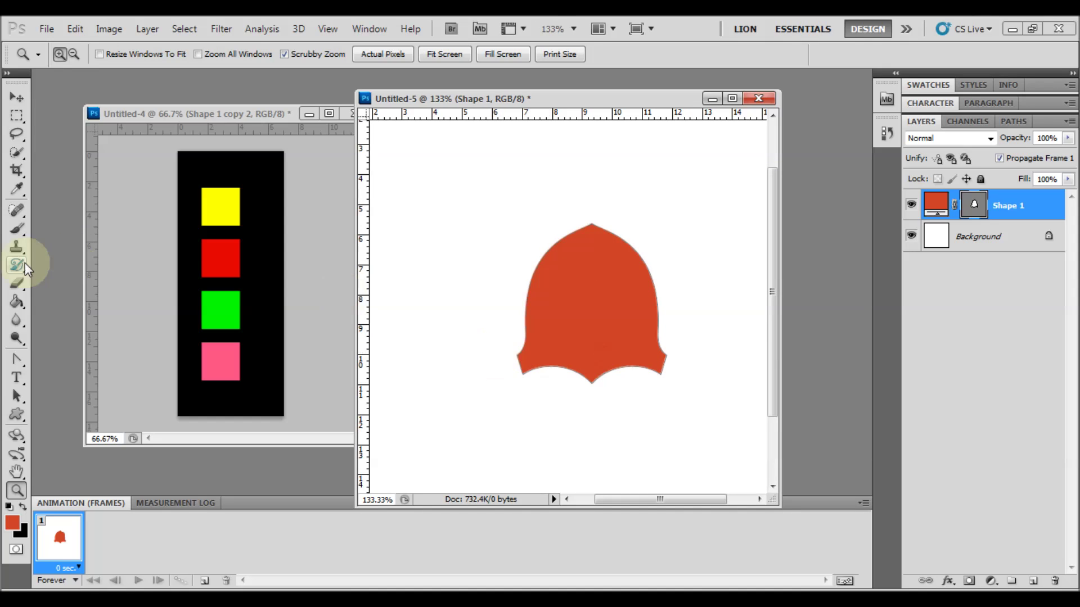
click(16, 398)
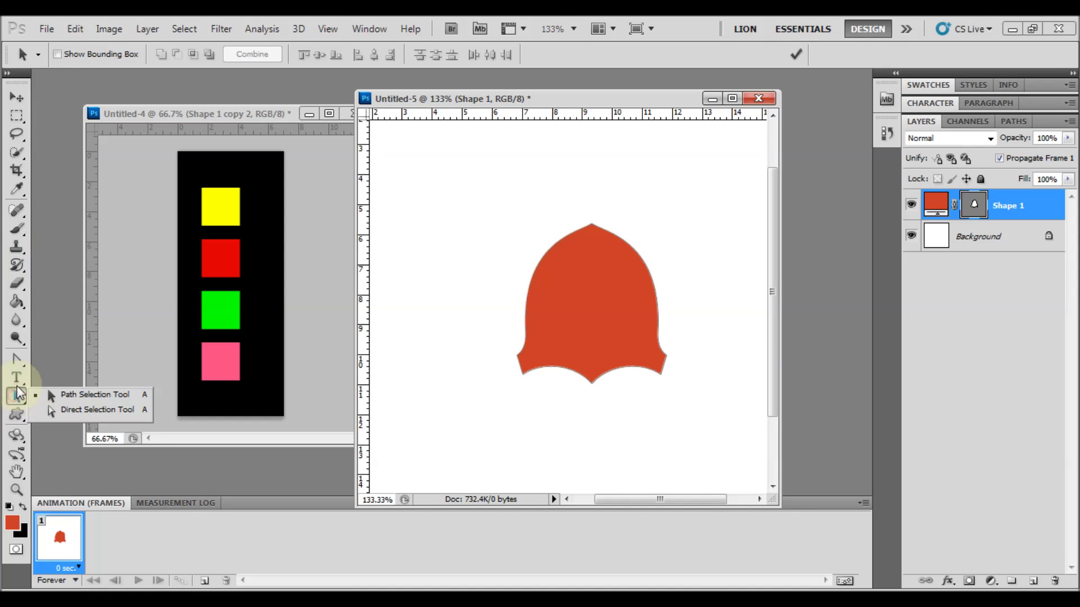
click(22, 356)
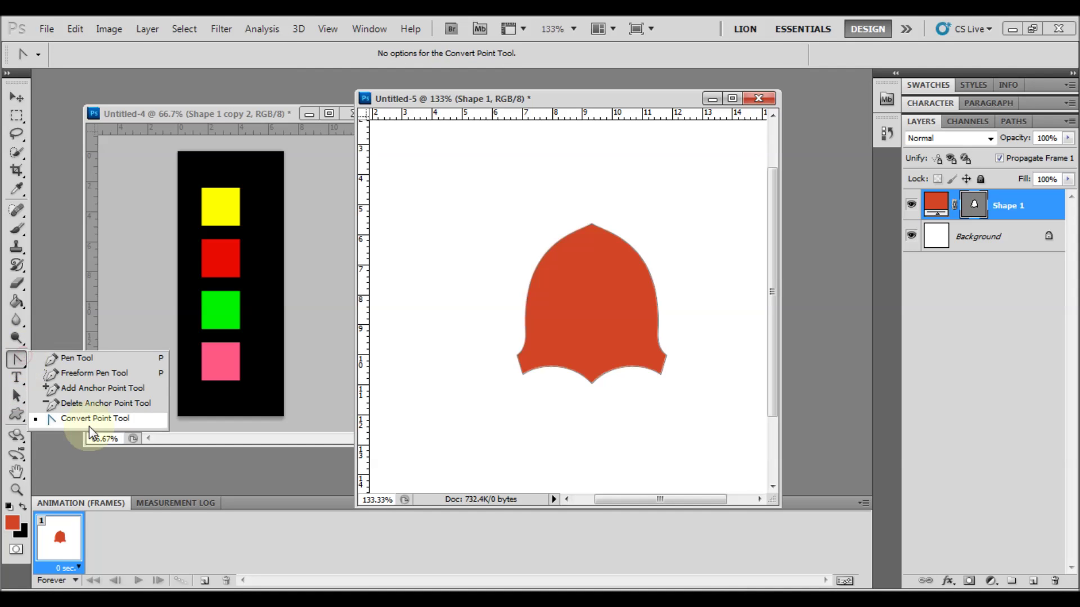
click(90, 423)
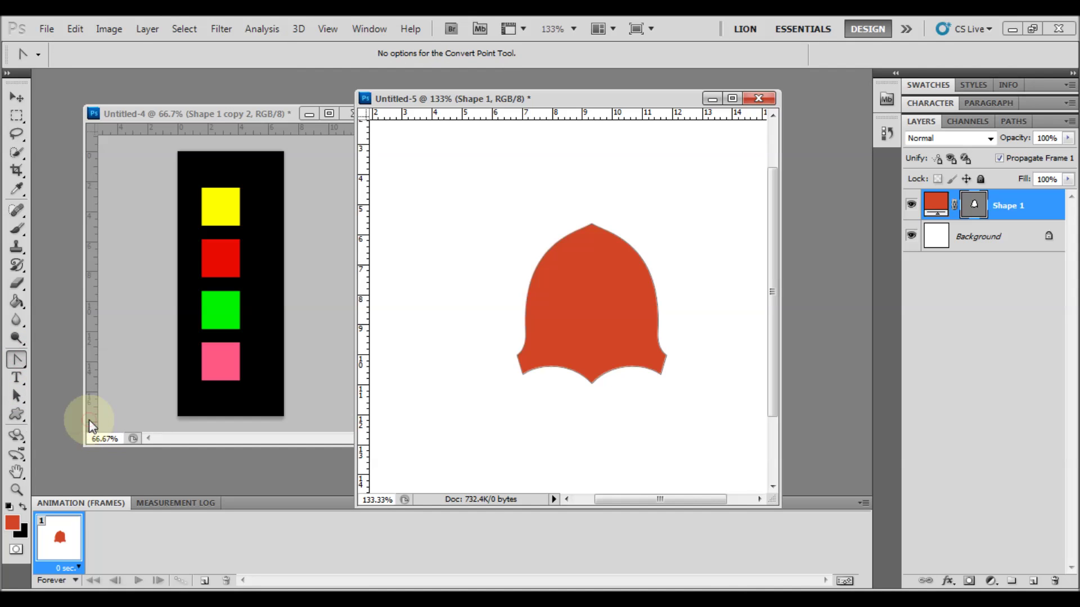
click(517, 358)
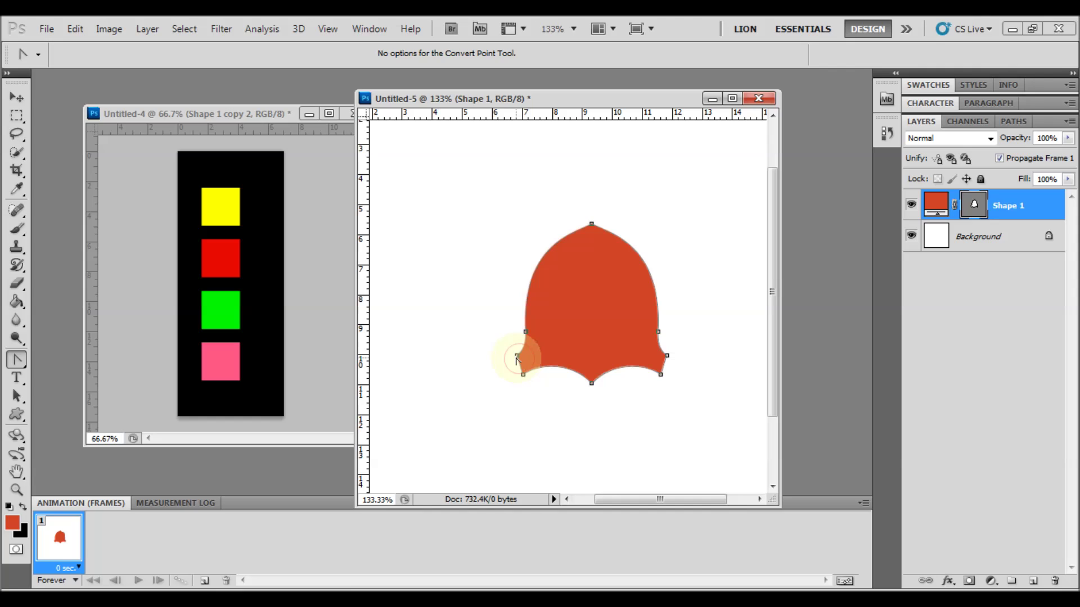
click(591, 224)
drag(599, 233, 605, 224)
Curve the two lower outer corners of the red shape with the Convert Point tool.
click(533, 337)
click(517, 356)
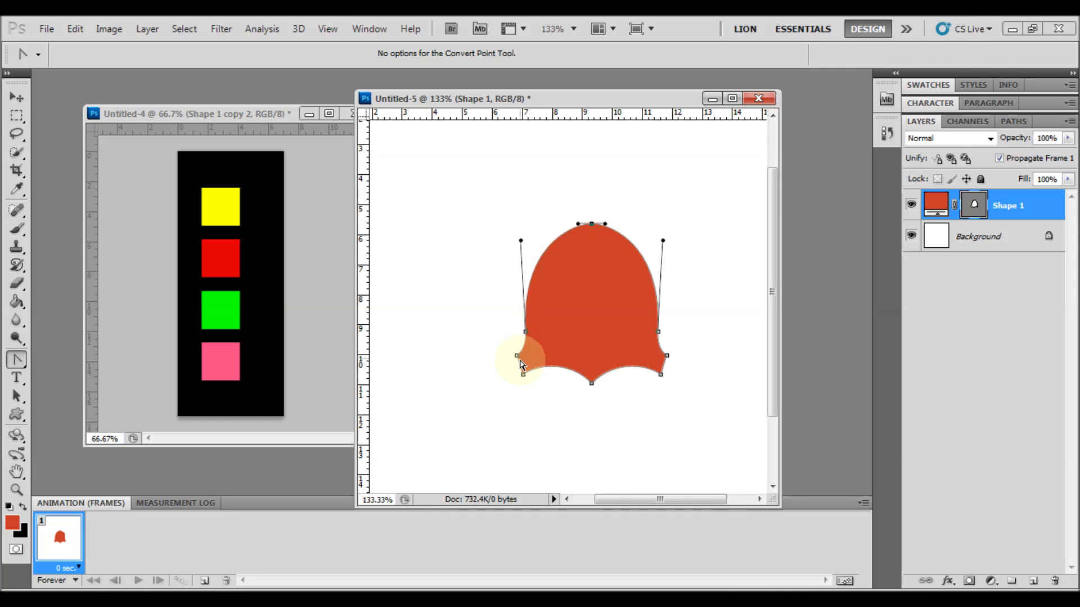
mouse_move(517, 357)
mouse_down()
mouse_move(533, 341)
mouse_move(517, 346)
mouse_move(534, 381)
mouse_move(517, 376)
mouse_up()
click(667, 356)
drag(667, 356, 651, 373)
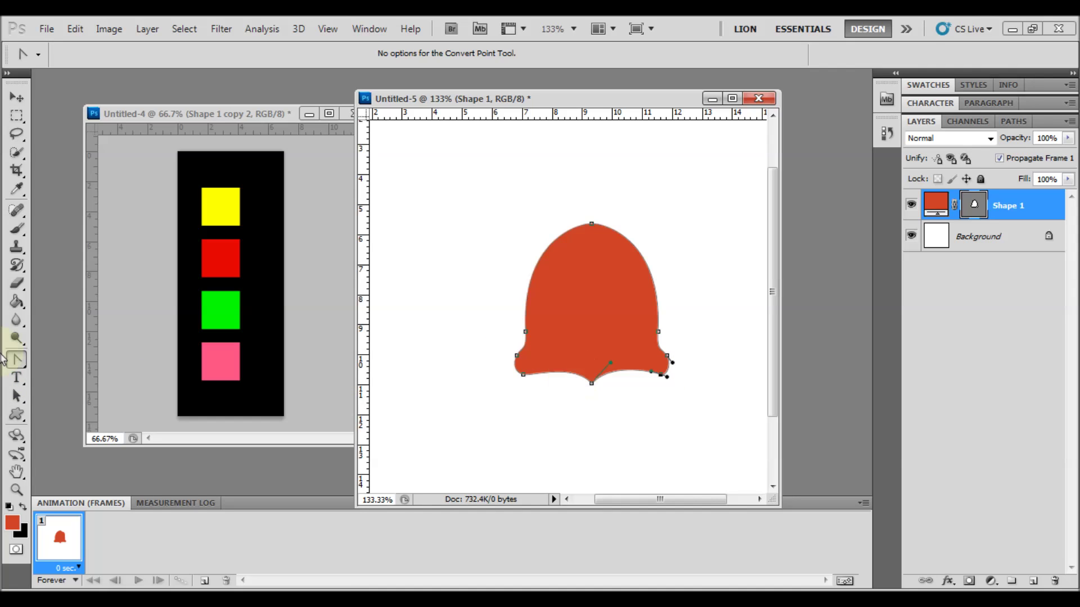
Add an anchor point on each side of the shape's bottom centre tip and convert the tip to a smooth curve.
drag(23, 362, 58, 392)
click(577, 374)
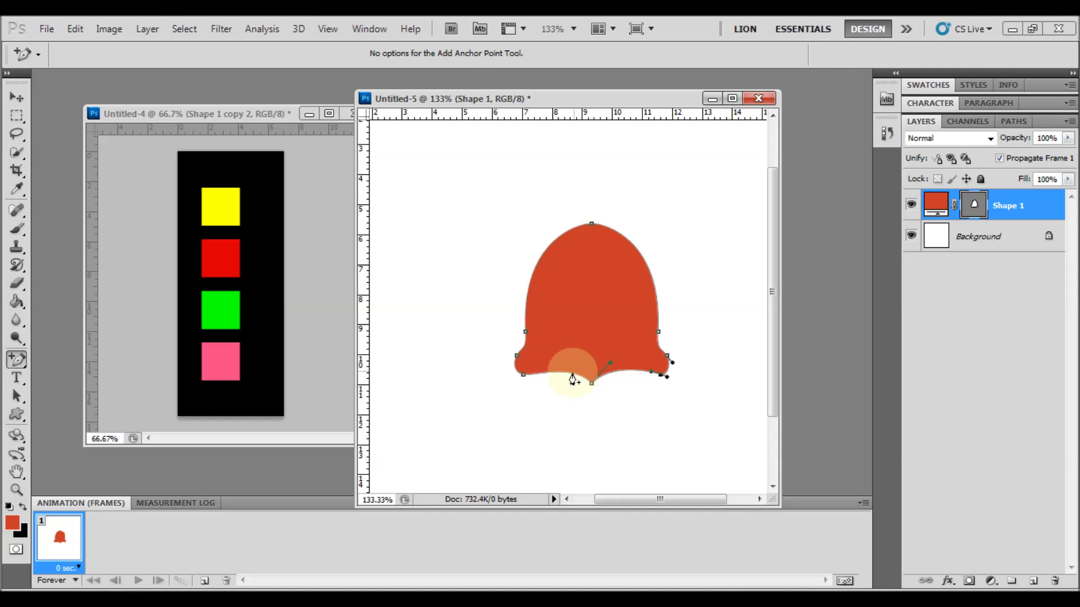
click(617, 372)
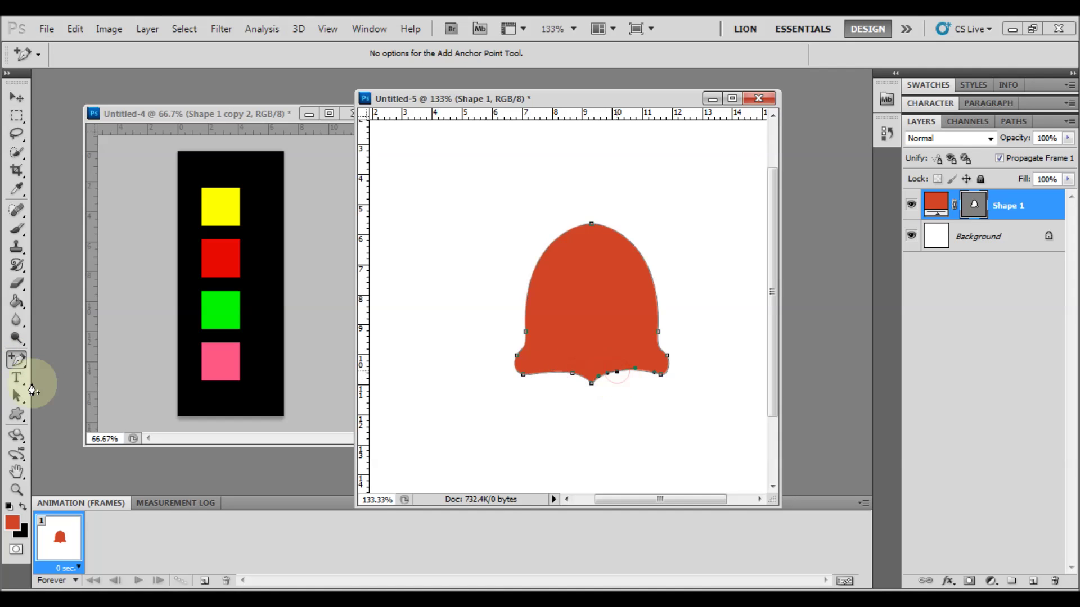
drag(27, 369, 84, 419)
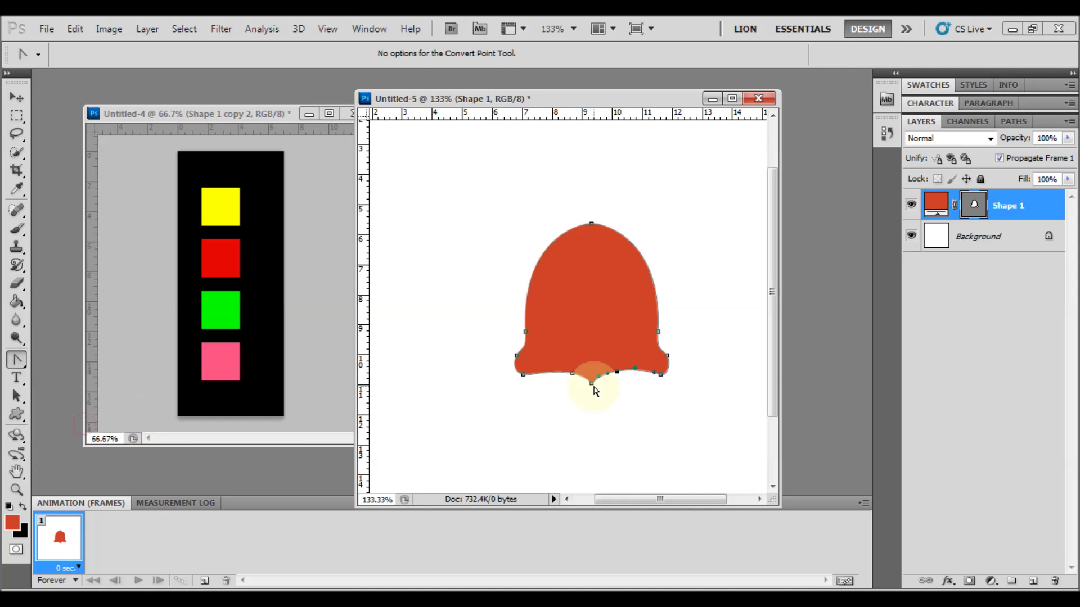
mouse_move(592, 386)
mouse_down()
mouse_move(613, 385)
mouse_move(579, 393)
mouse_up()
drag(577, 384, 579, 383)
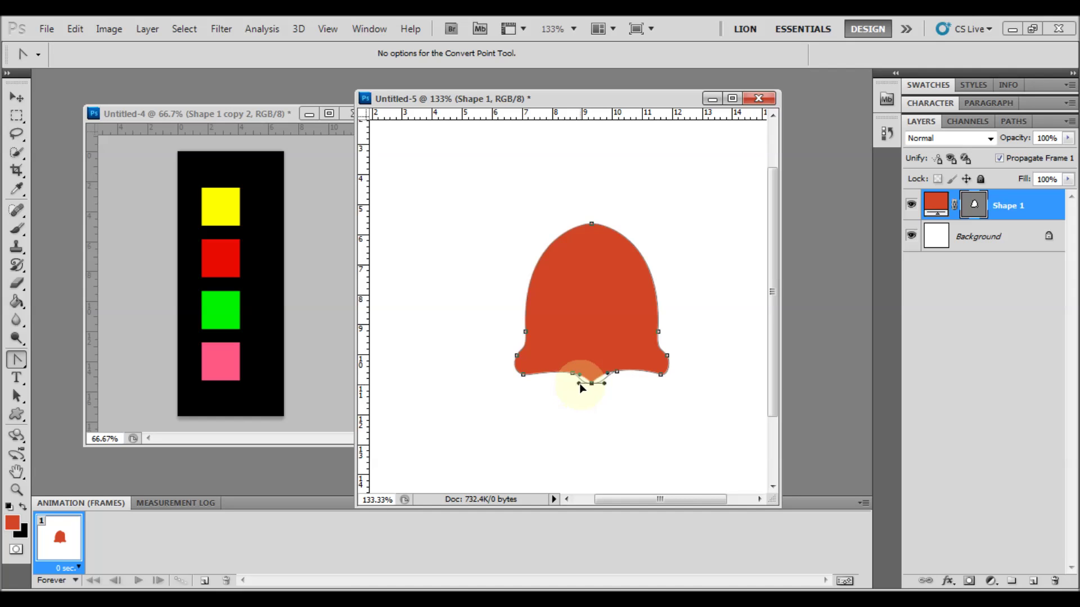
Adjust the added anchor points beside the bottom centre tip with the Direct Selection tool.
click(17, 393)
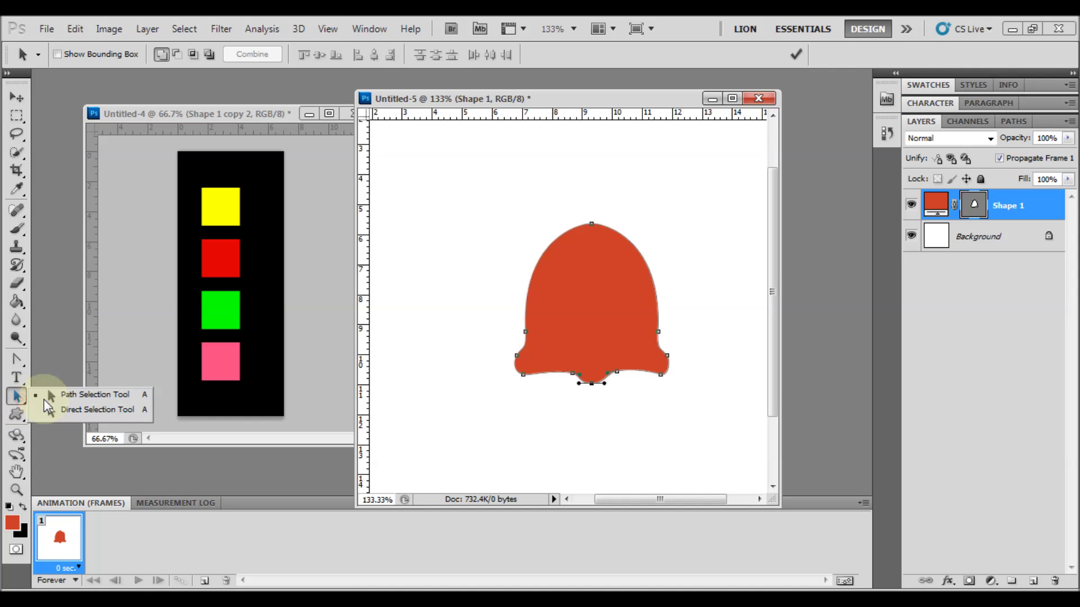
click(59, 409)
drag(550, 371, 572, 378)
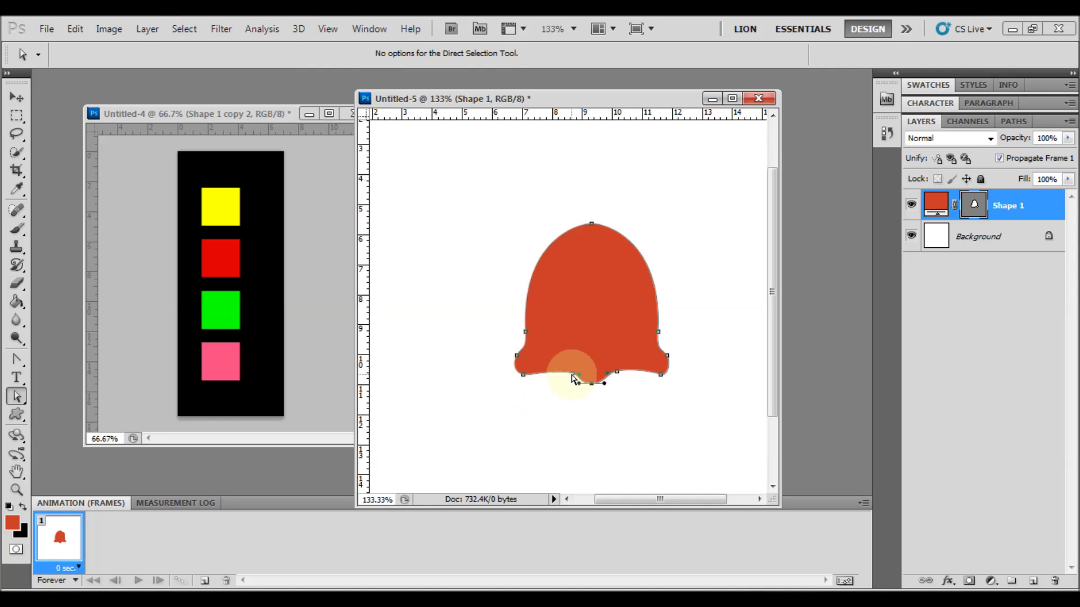
click(617, 372)
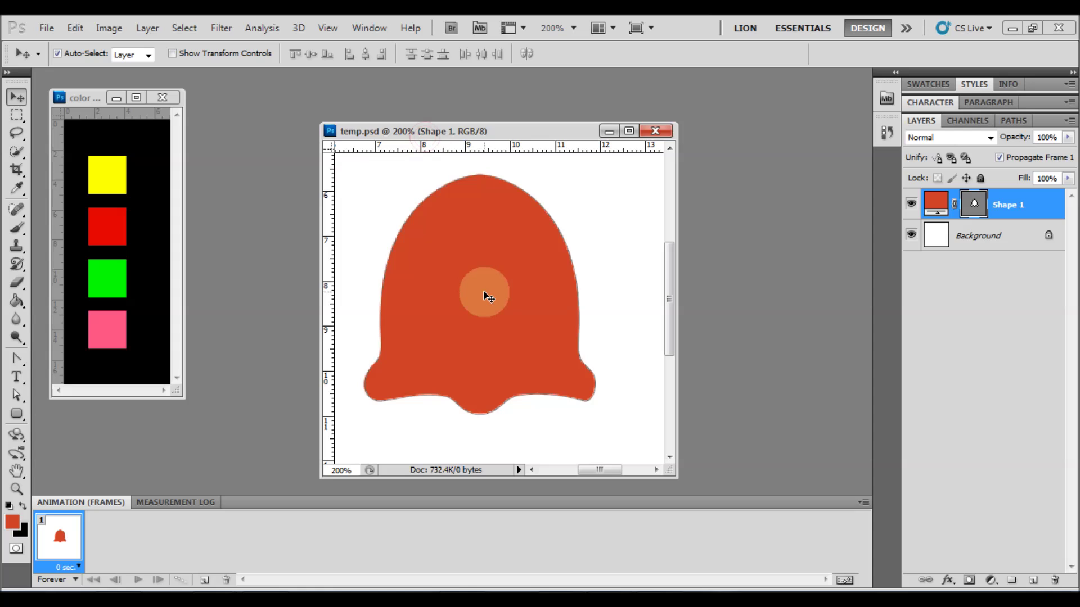
Draw a vertical ellipse shape about 25.5 by 37 px on the upper right of the red ghost body.
drag(17, 413, 55, 442)
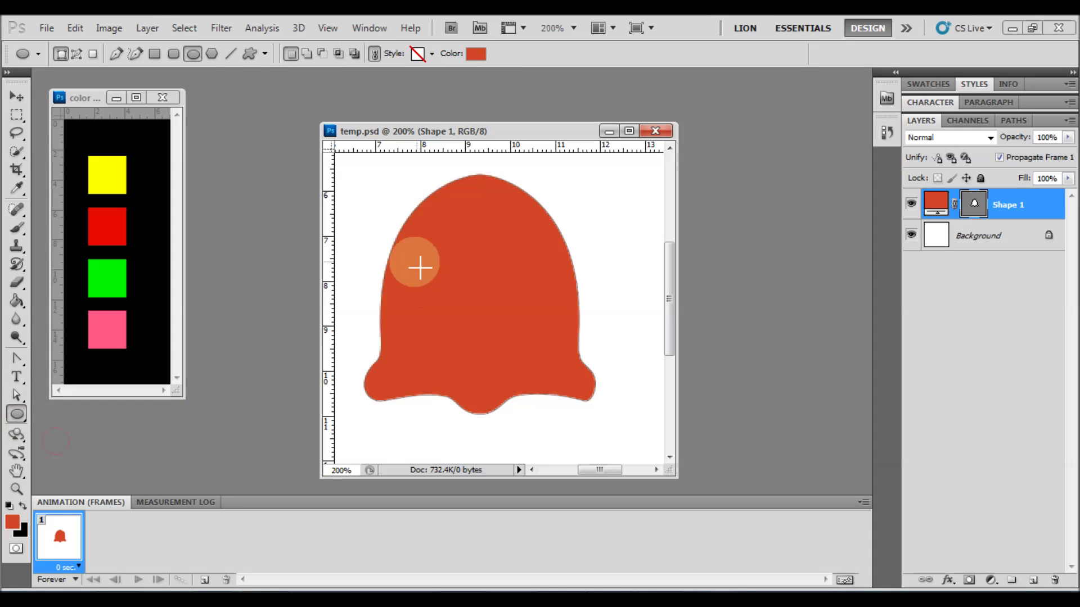
click(23, 506)
click(23, 507)
drag(513, 275, 539, 302)
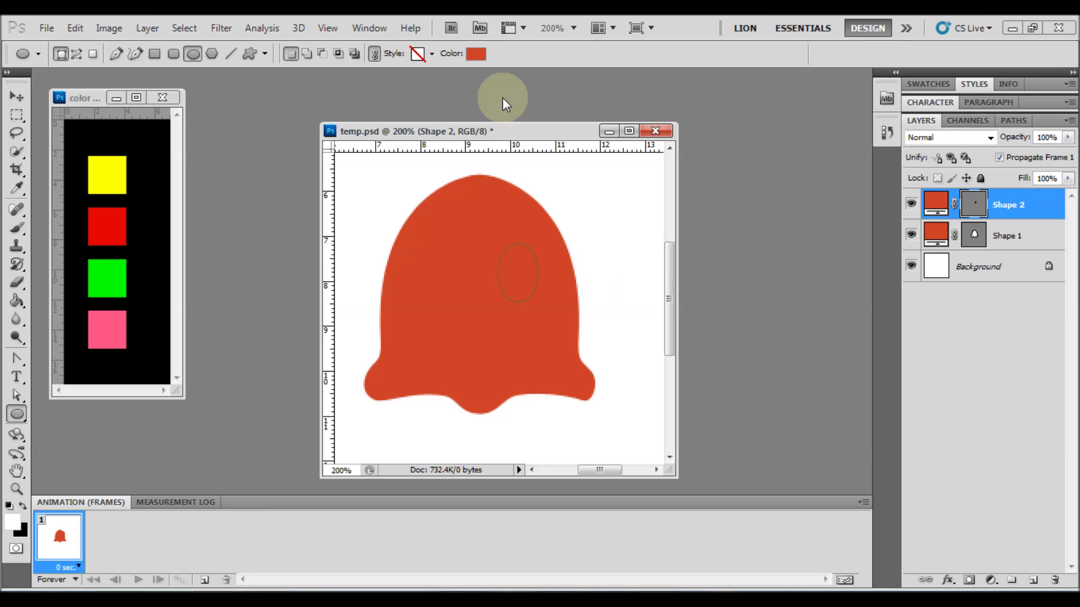
Change the new ellipse's fill colour to white (ffffff).
click(476, 53)
drag(642, 327, 493, 248)
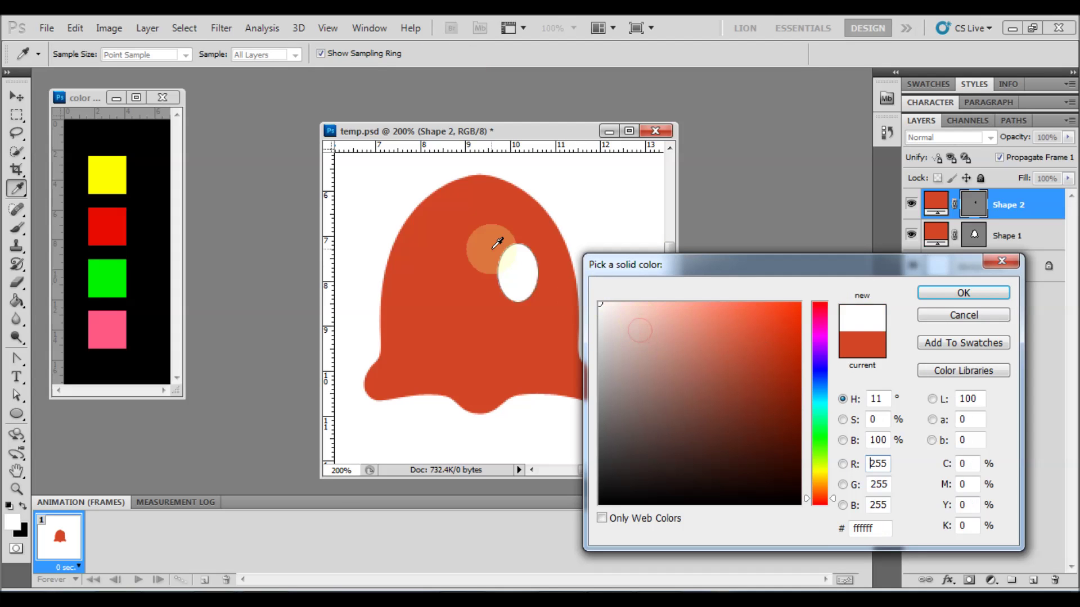
click(987, 296)
click(17, 96)
click(487, 253)
click(537, 277)
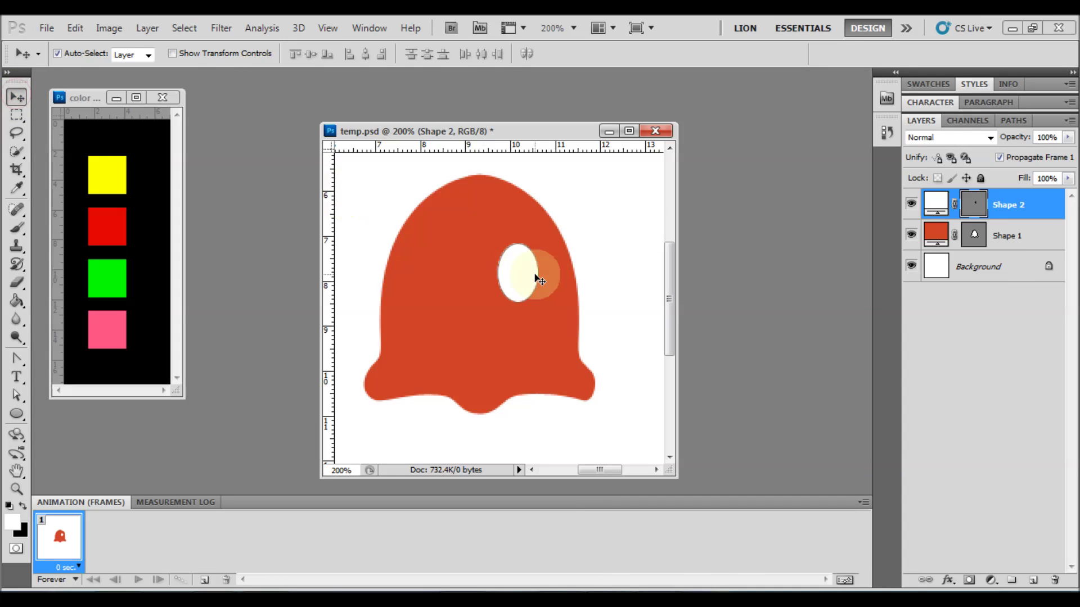
Free-transform the white oval in pixel units to a width of 32 px and a height of 47 px.
click(76, 28)
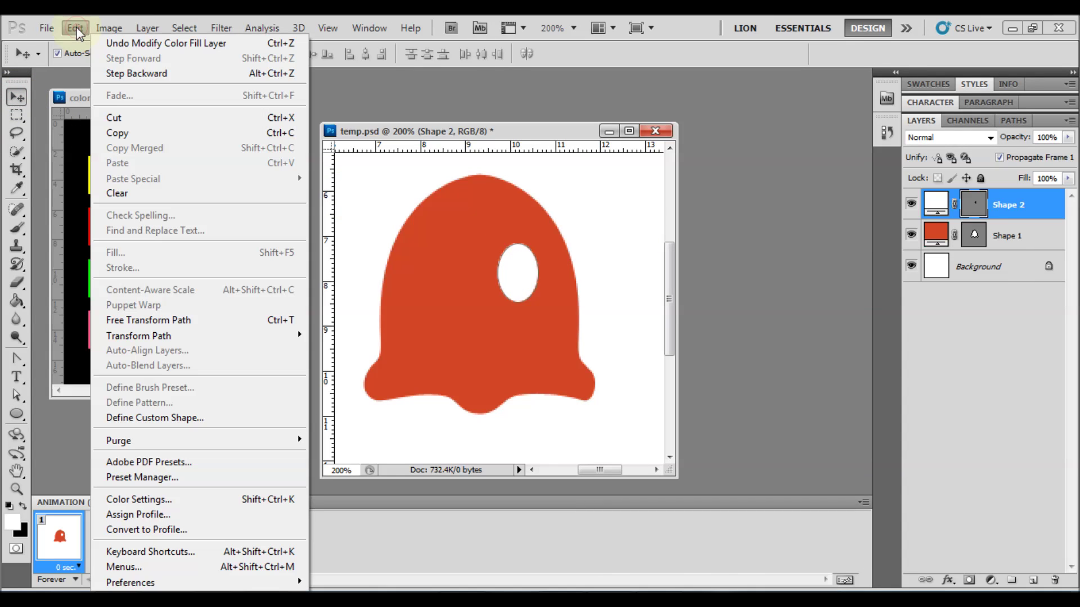
click(164, 319)
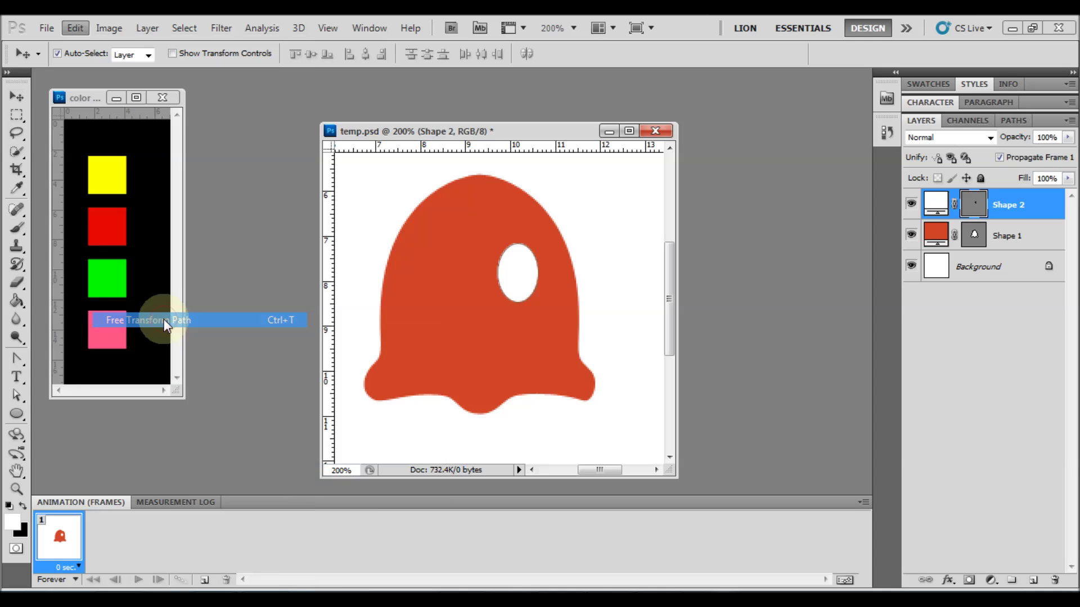
right_click(285, 48)
click(304, 63)
right_click(354, 54)
click(367, 63)
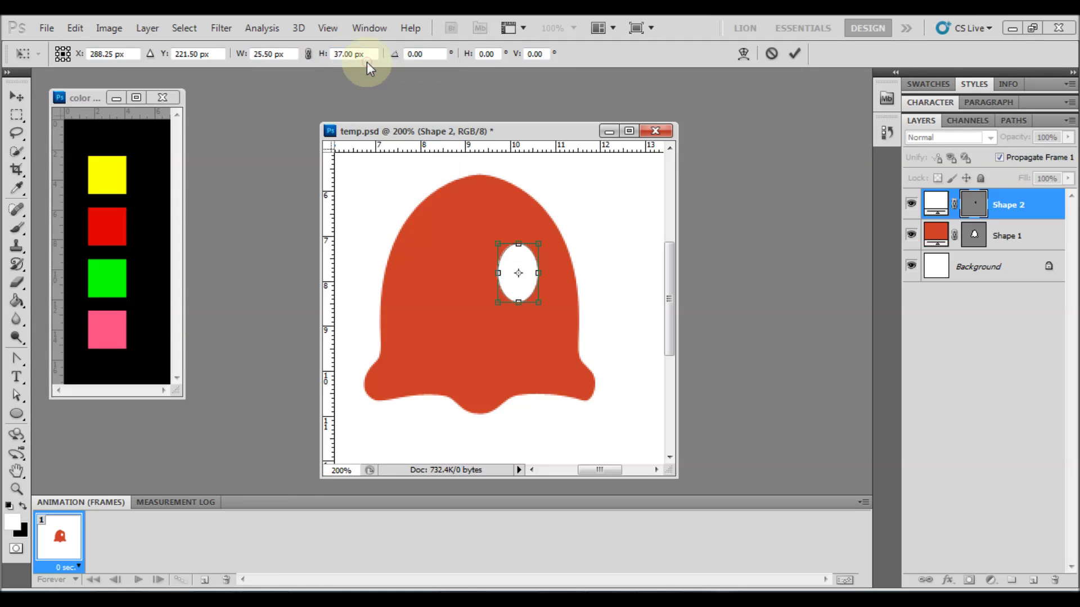
click(273, 54)
text(32)
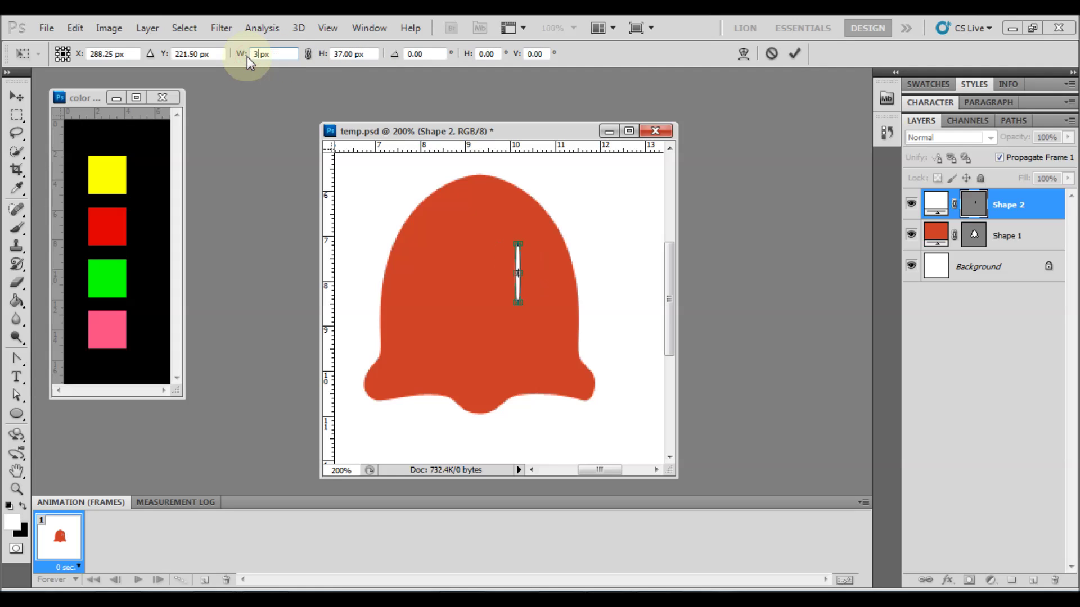
click(332, 53)
text(47)
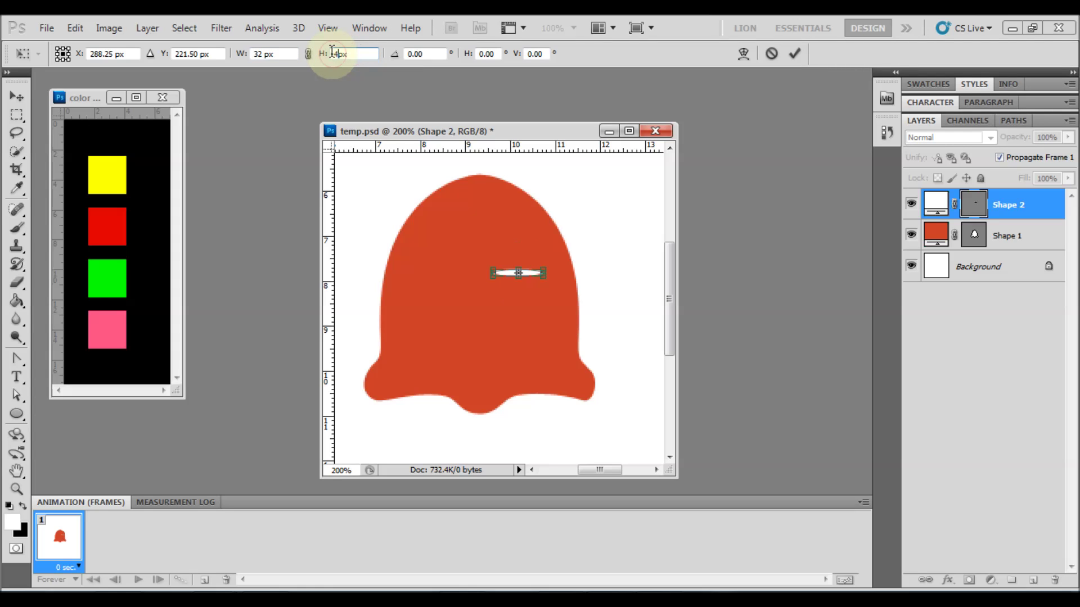
key(Return)
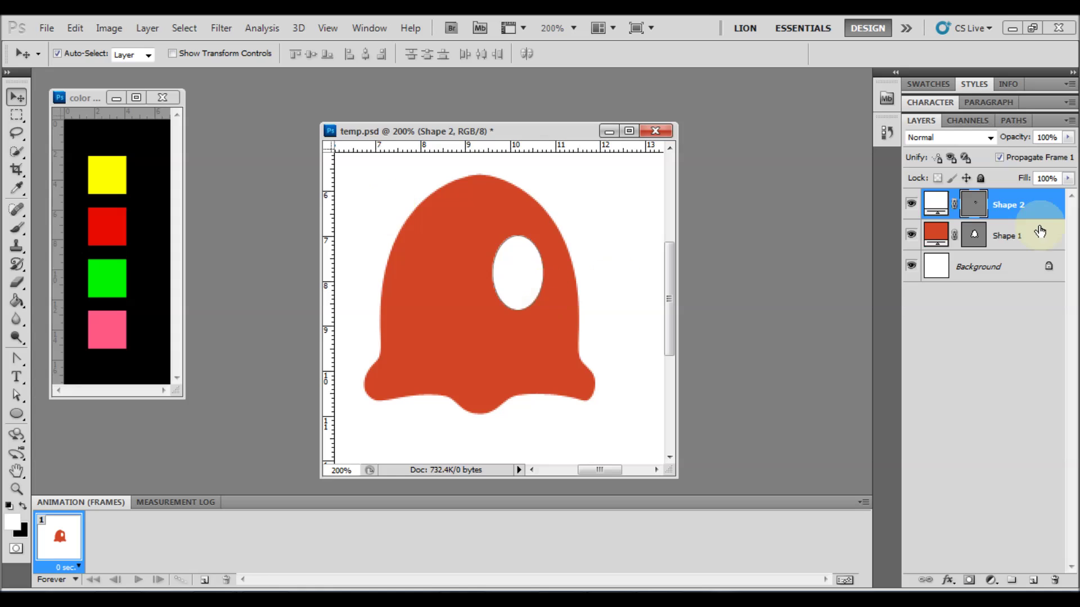
Duplicate the white oval's layer within temp.psd and fill the copy with black.
right_click(1038, 202)
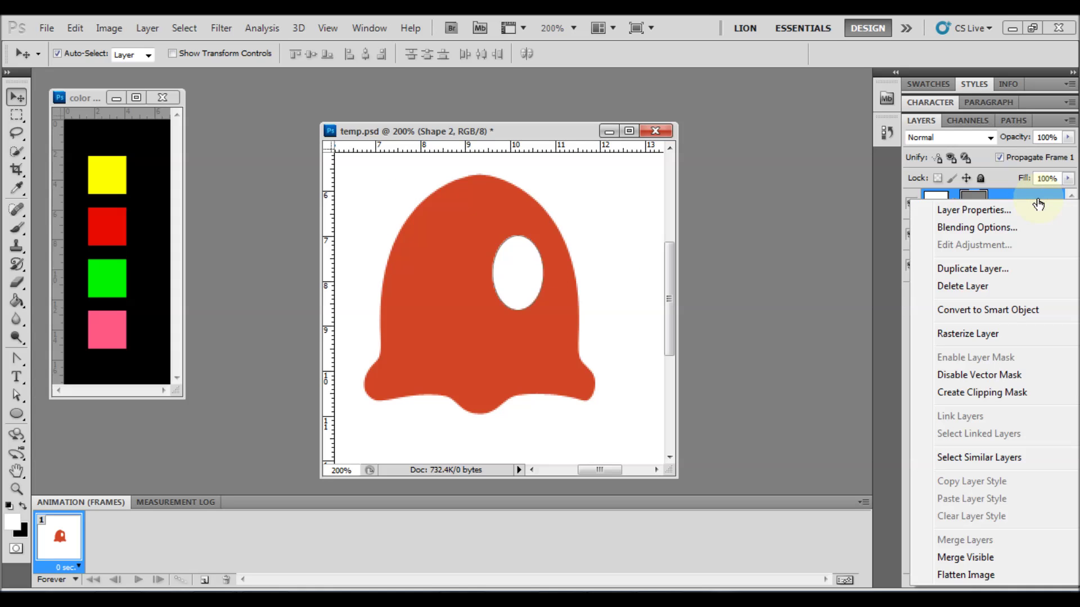
click(971, 269)
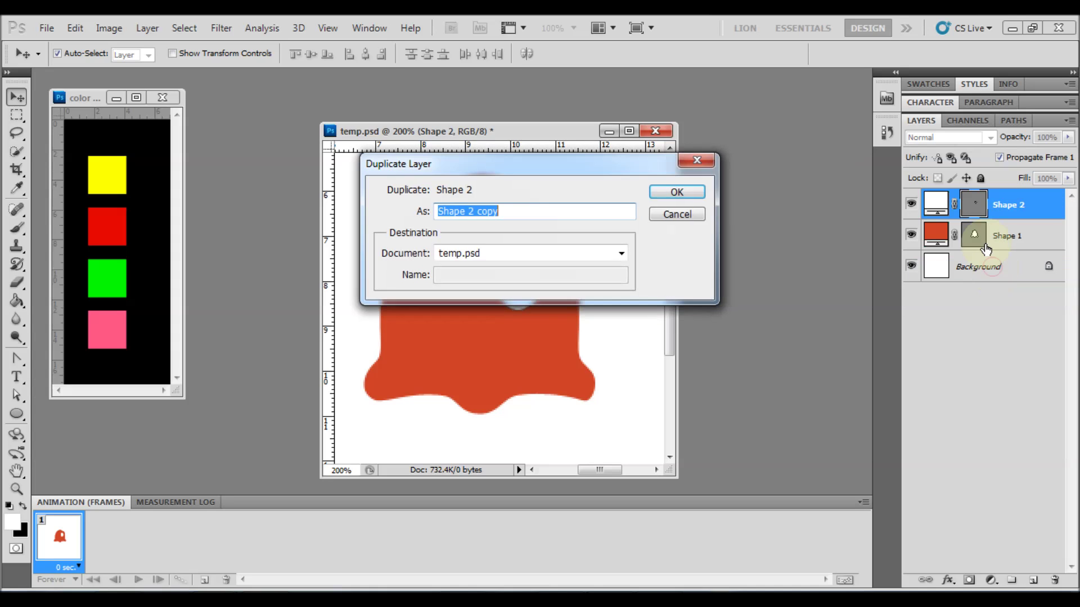
click(692, 193)
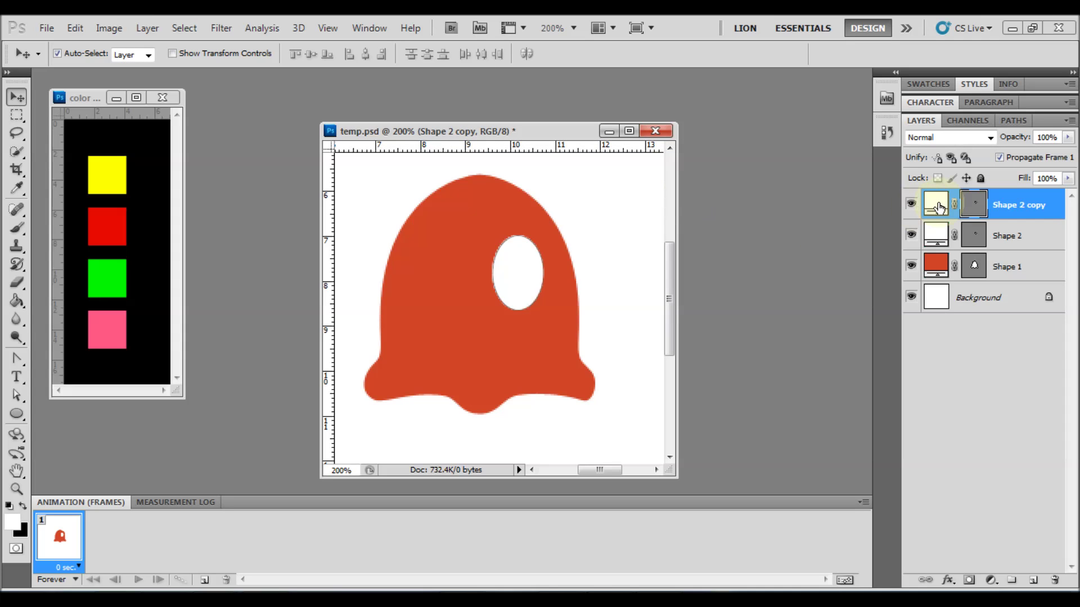
double_click(938, 207)
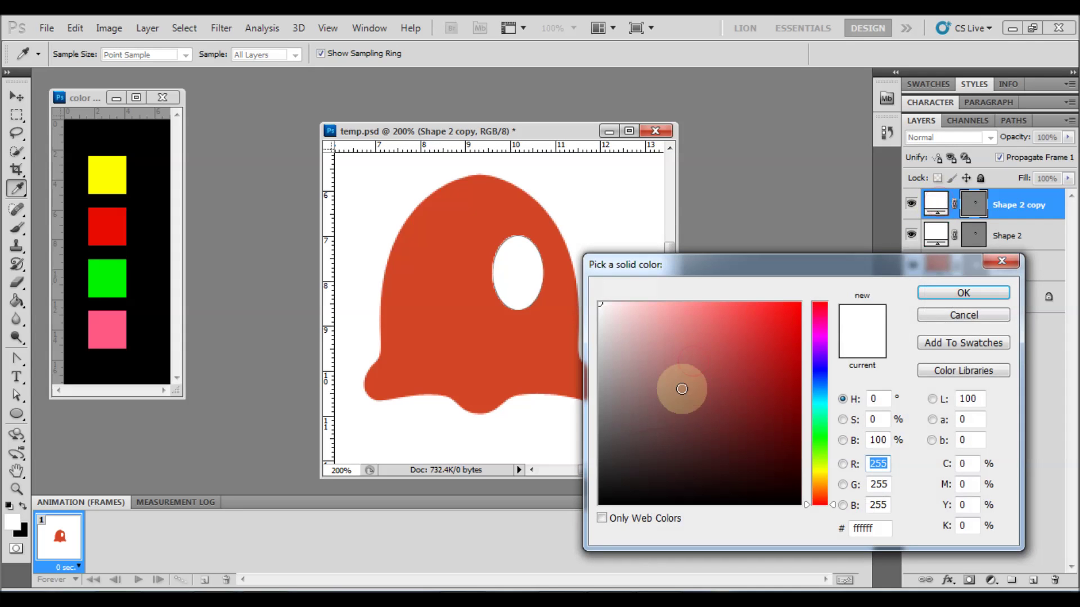
drag(682, 386, 587, 531)
click(981, 291)
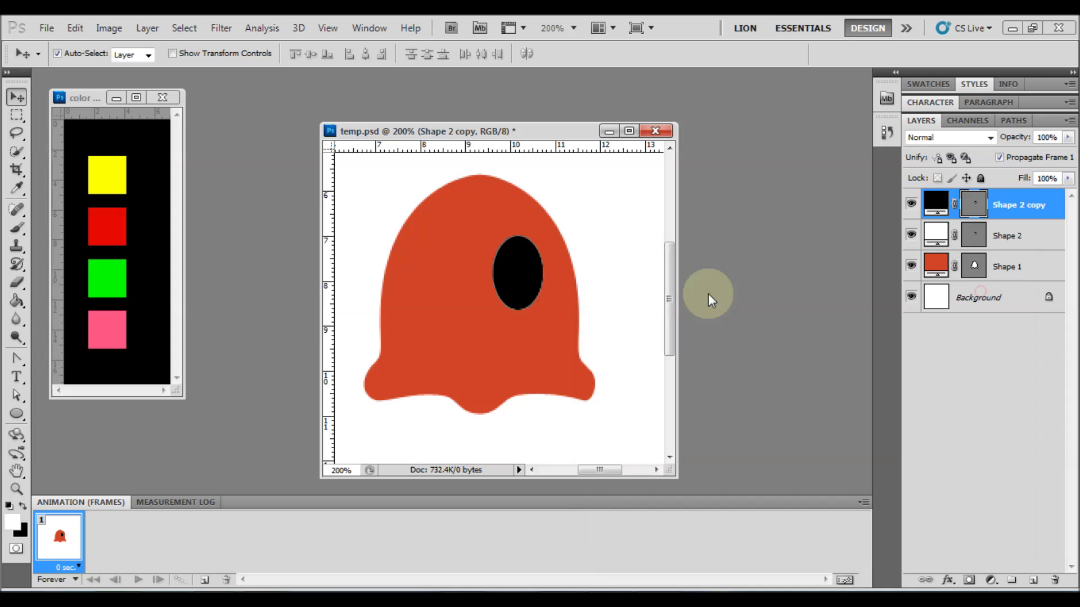
Shrink the black oval to 18 px wide with a reduced height and place it as a pupil against the white oval's right edge.
drag(475, 284, 424, 294)
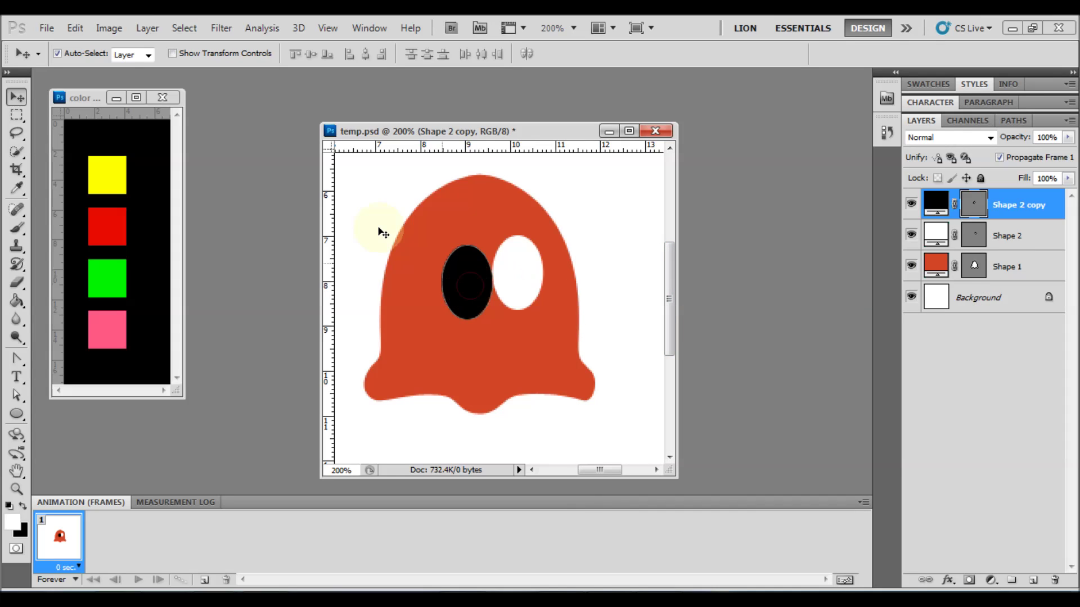
click(77, 30)
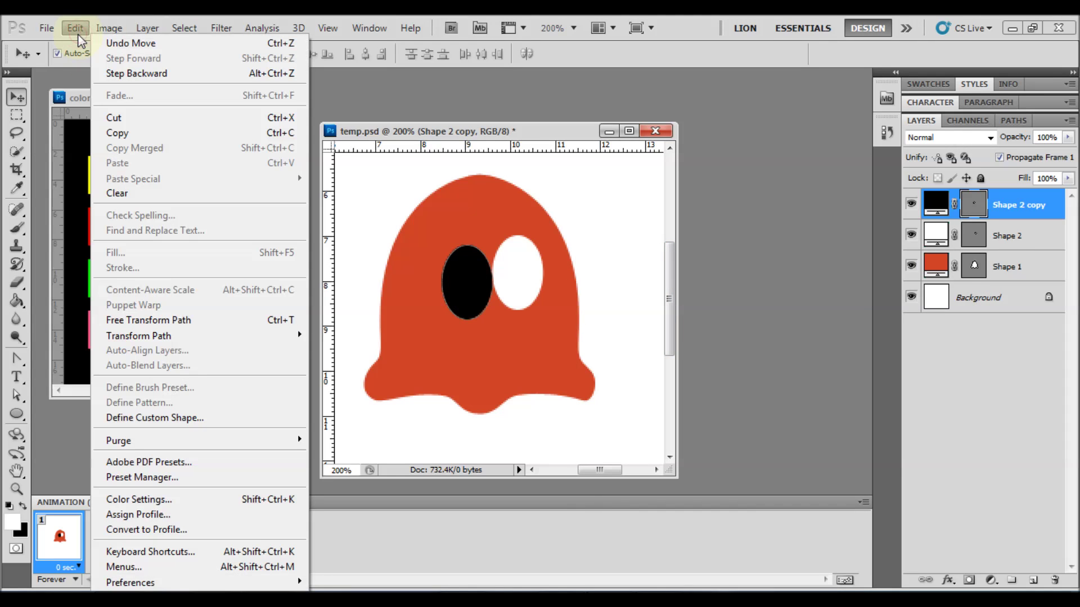
click(149, 320)
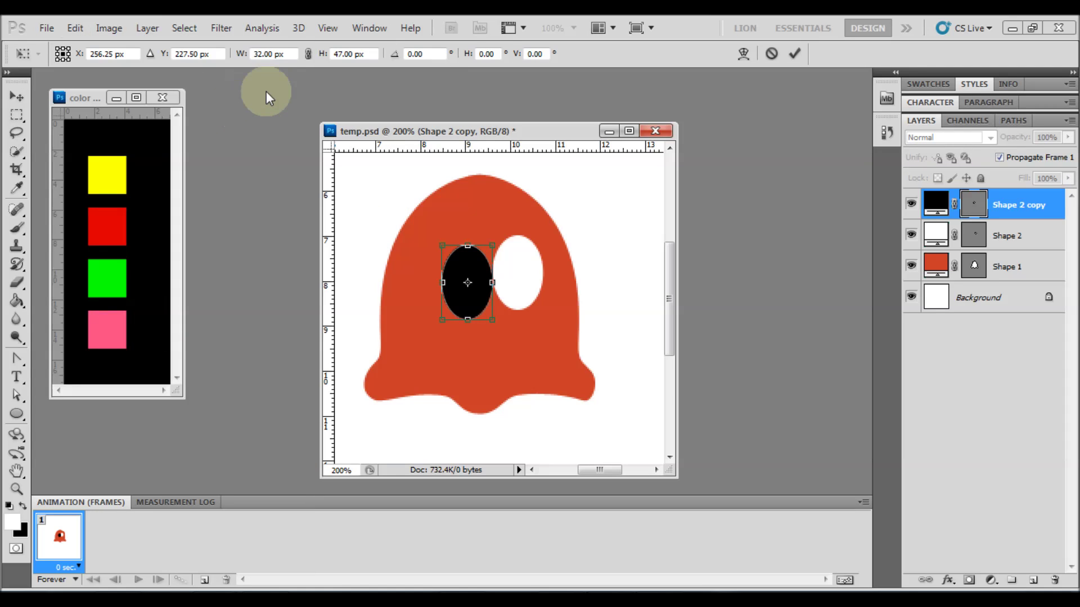
click(271, 52)
text(18)
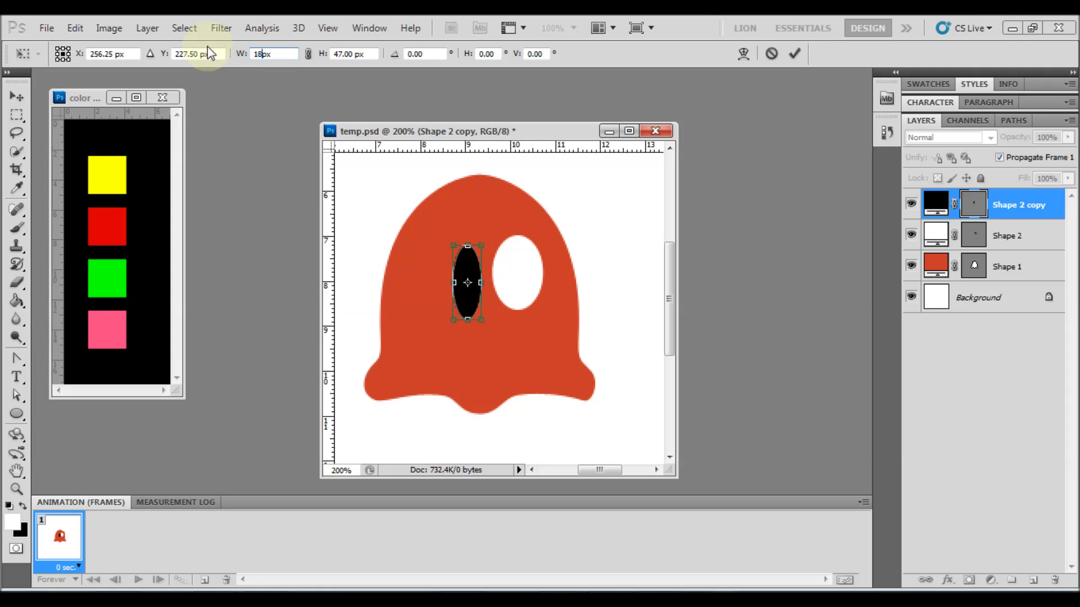
click(352, 53)
text(7)
key(Return)
key(Return)
drag(473, 290, 528, 287)
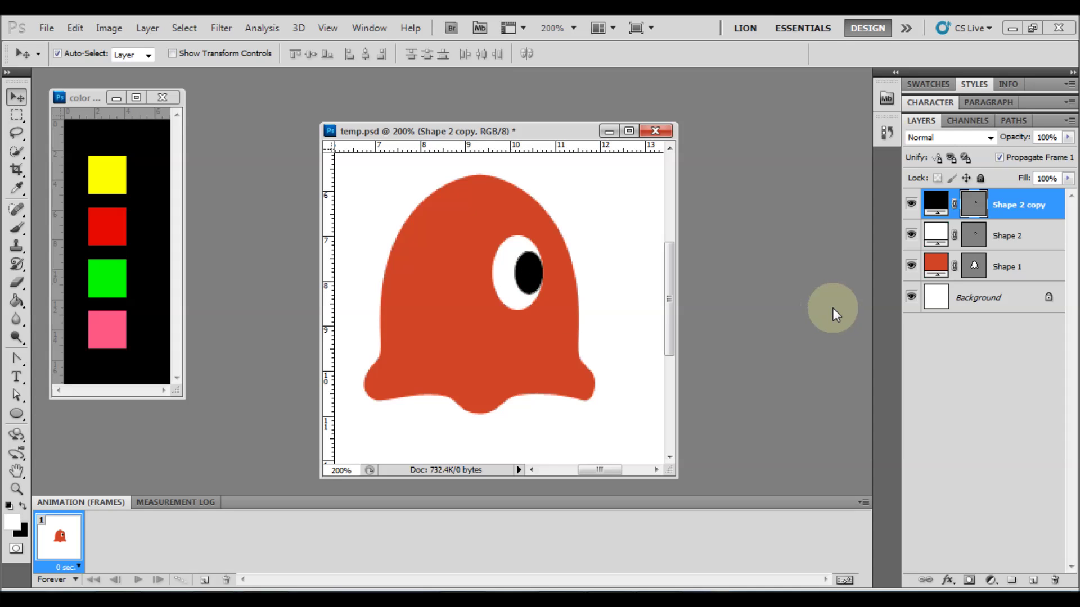
Group the black pupil and white oval layers into a new group with the default settings.
click(1031, 205)
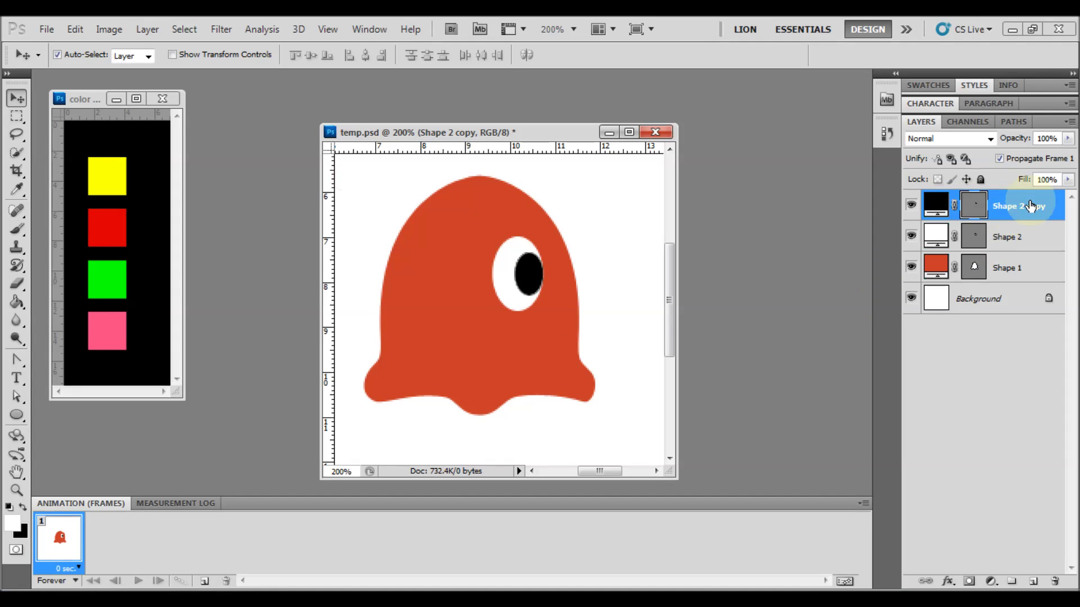
click(1029, 237)
click(1030, 206)
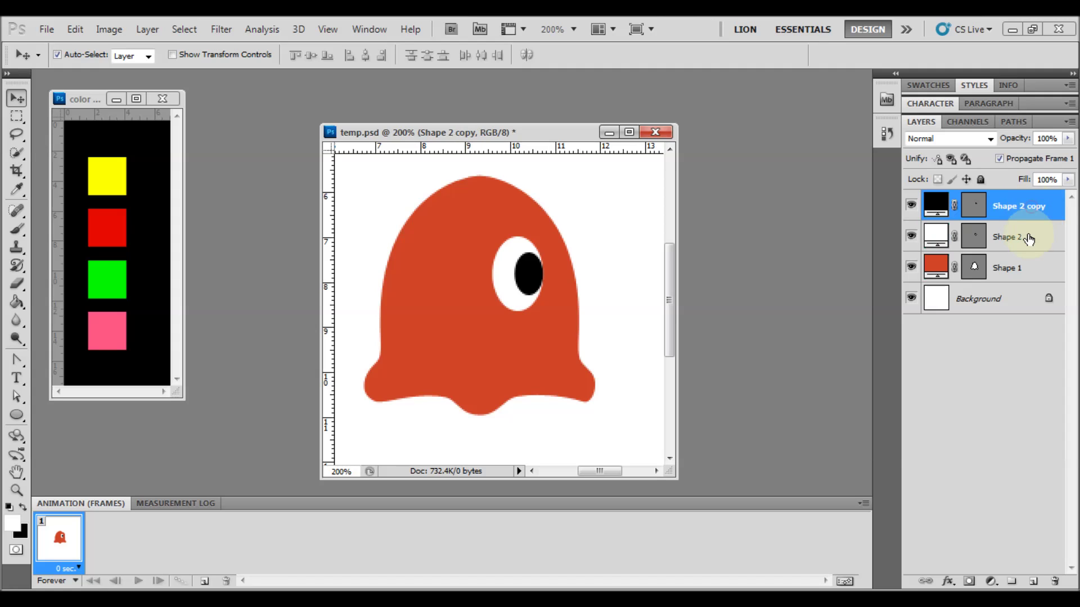
ctrl+click(1028, 239)
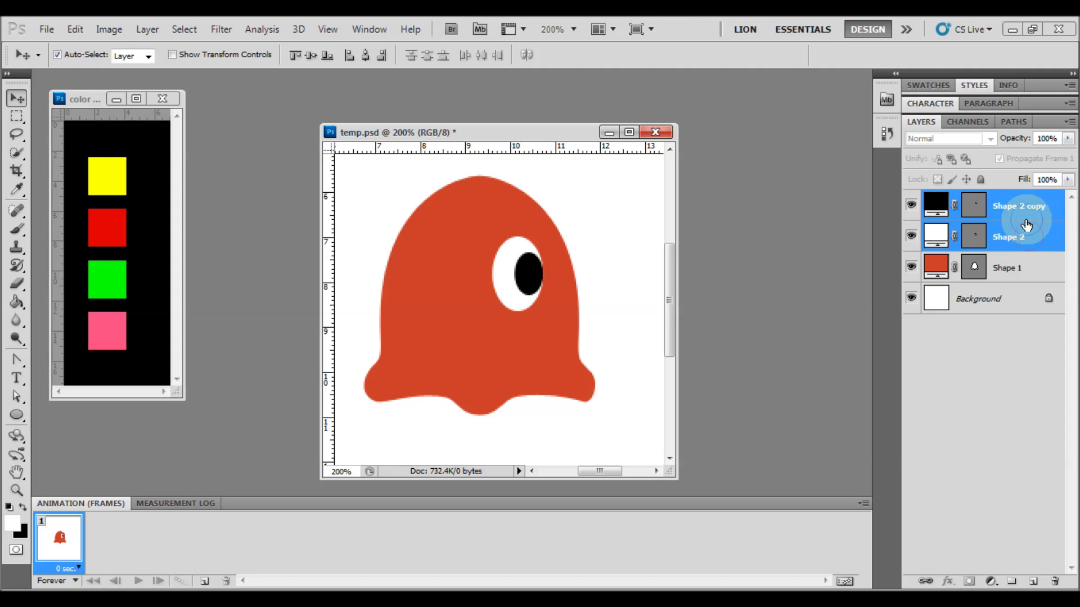
right_click(1031, 229)
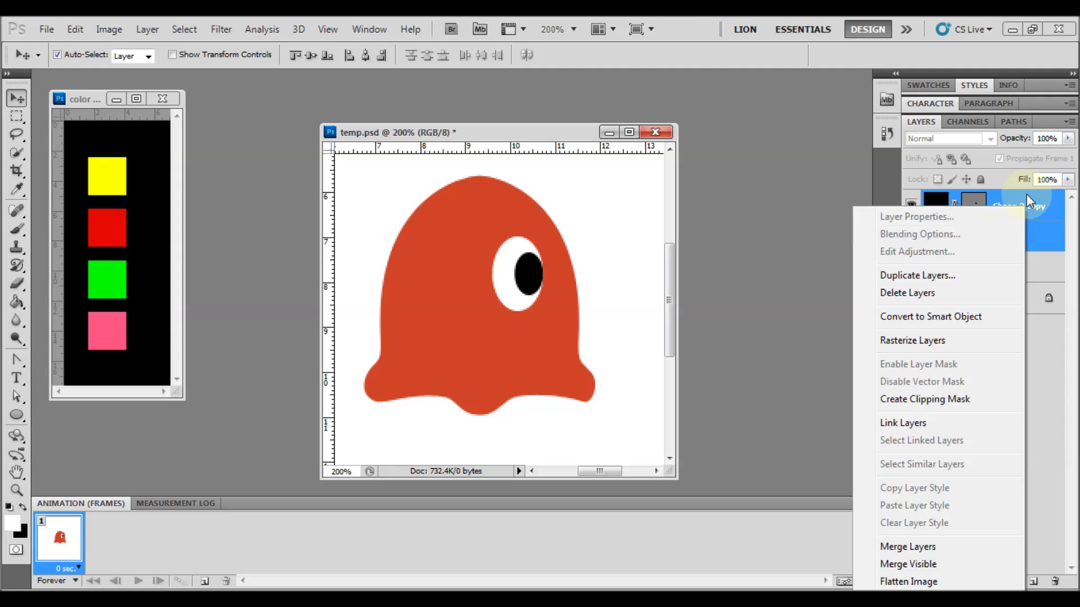
click(1072, 123)
click(1072, 122)
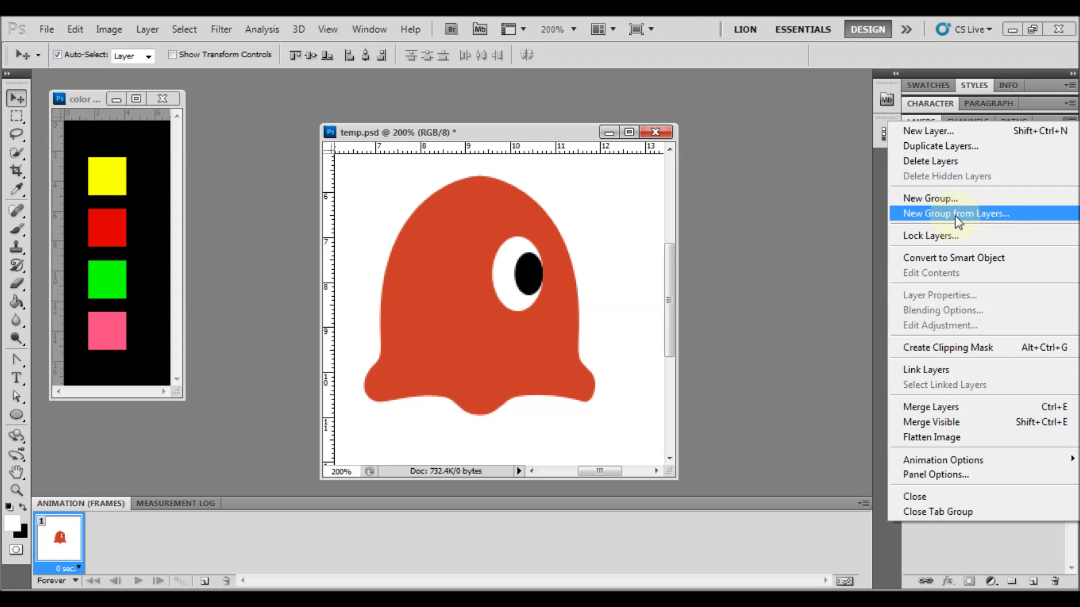
click(991, 214)
click(673, 207)
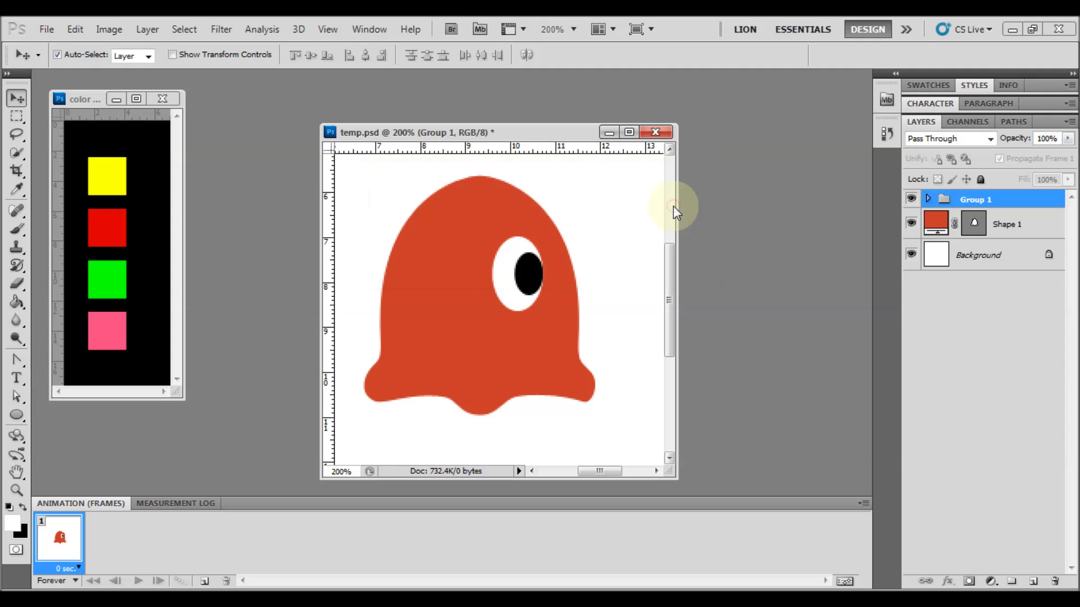
Move the eye group right with Free Transform to X 301.25 px, Y 222.50 px, near the ghost's right edge.
drag(523, 277, 529, 284)
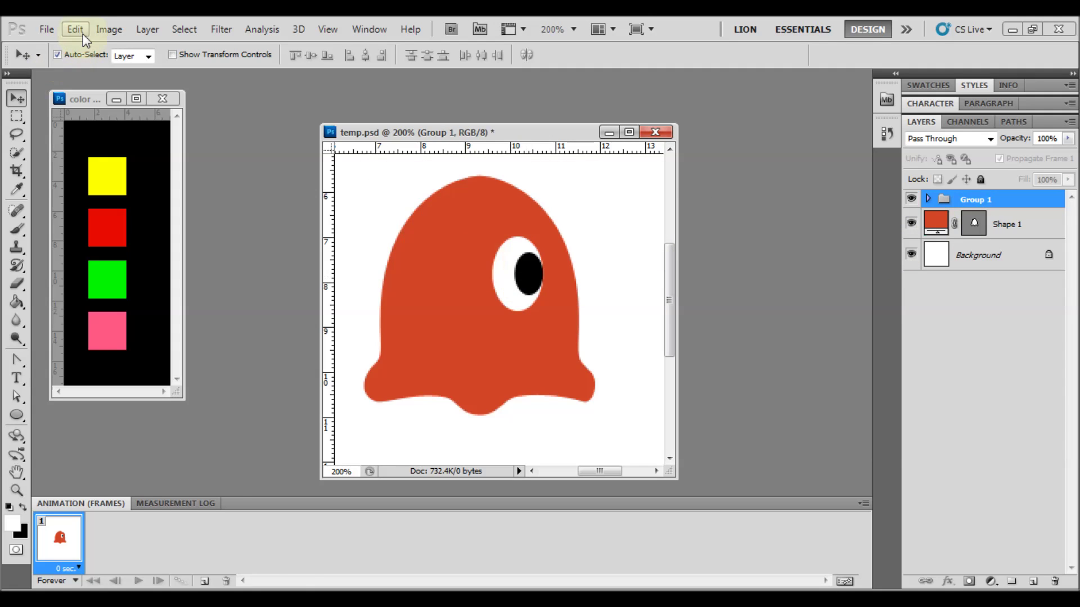
click(82, 34)
click(135, 319)
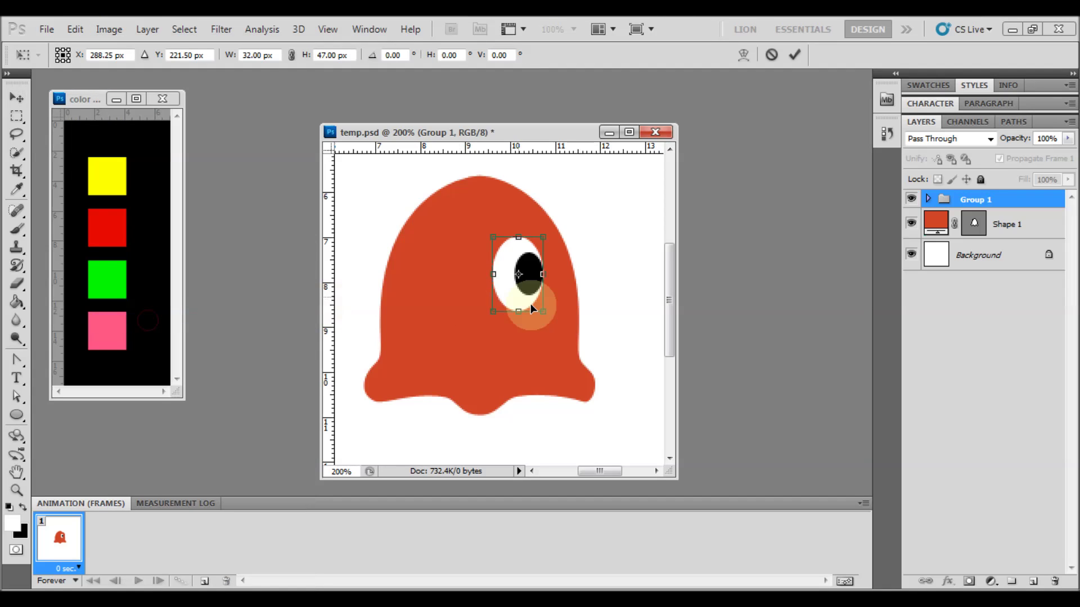
drag(530, 297, 550, 297)
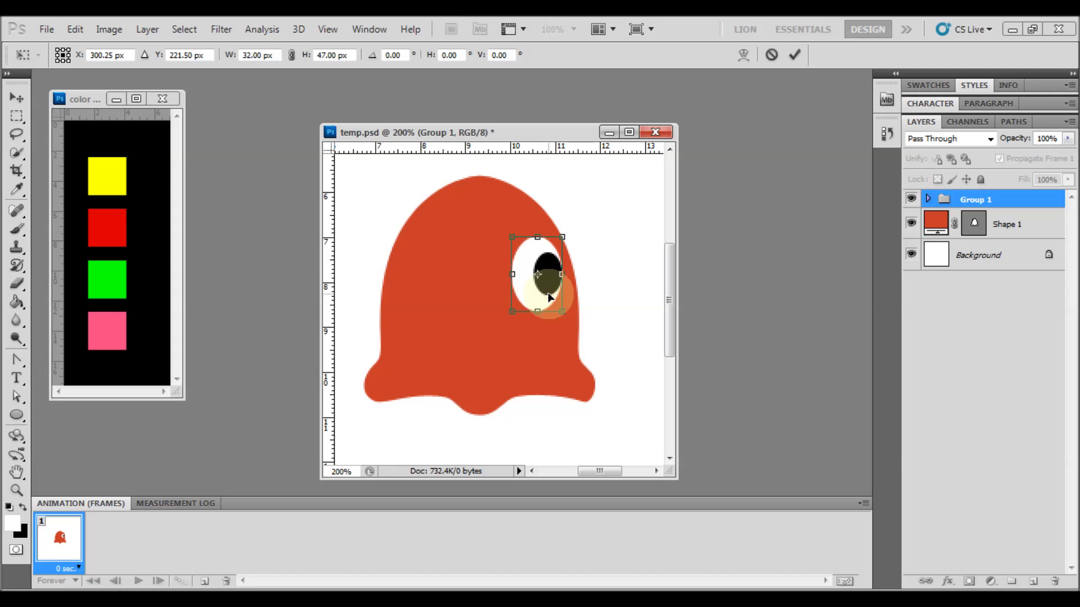
key(Down)
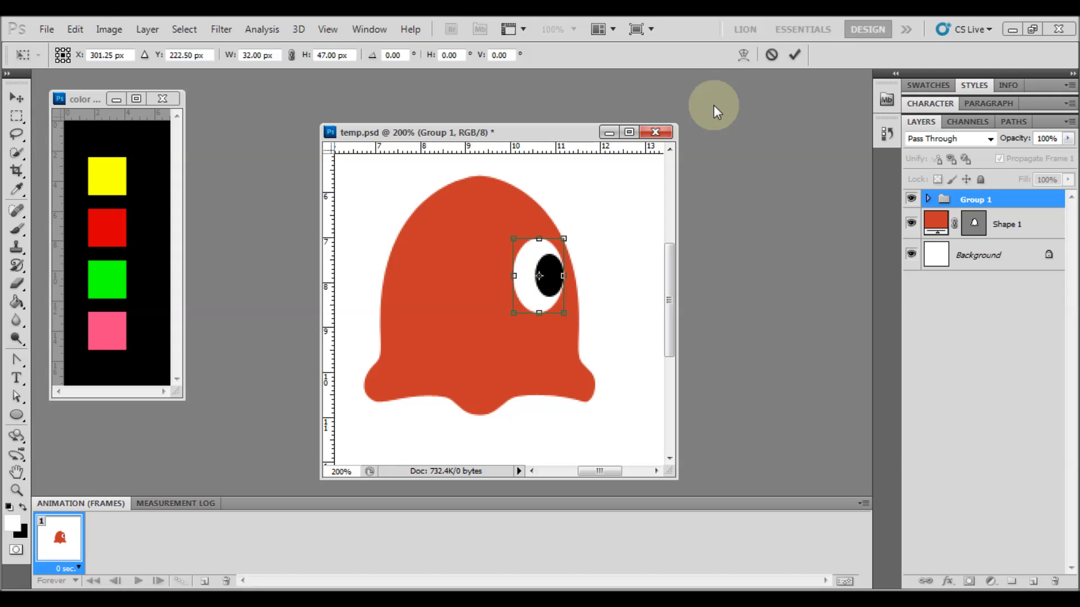
click(796, 54)
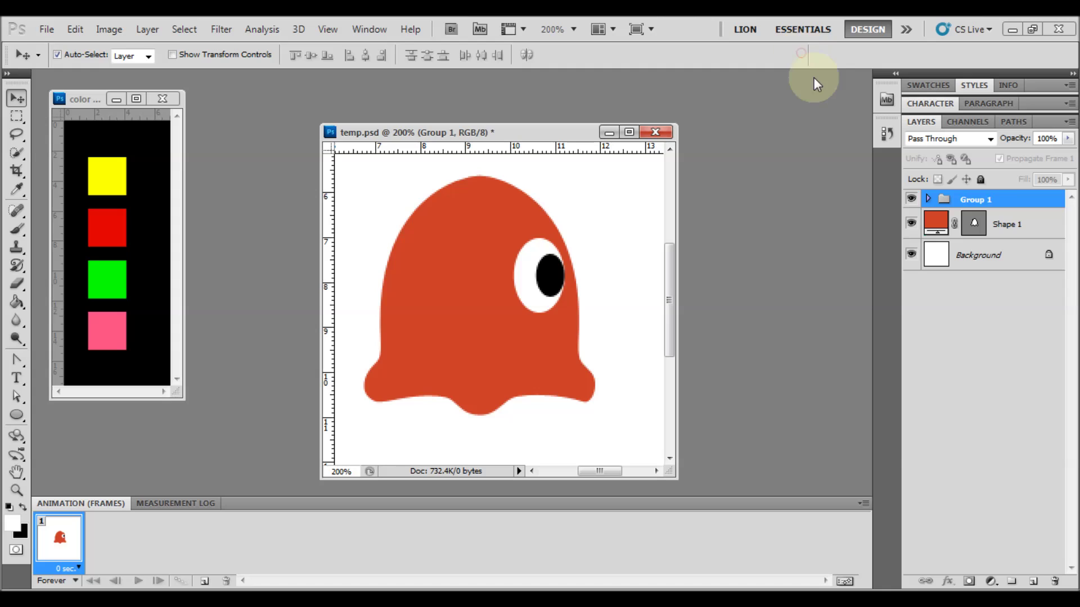
Duplicate the eye group and move the copy left to X 252.25 px, Y 222.50 px as the second eye.
right_click(1004, 201)
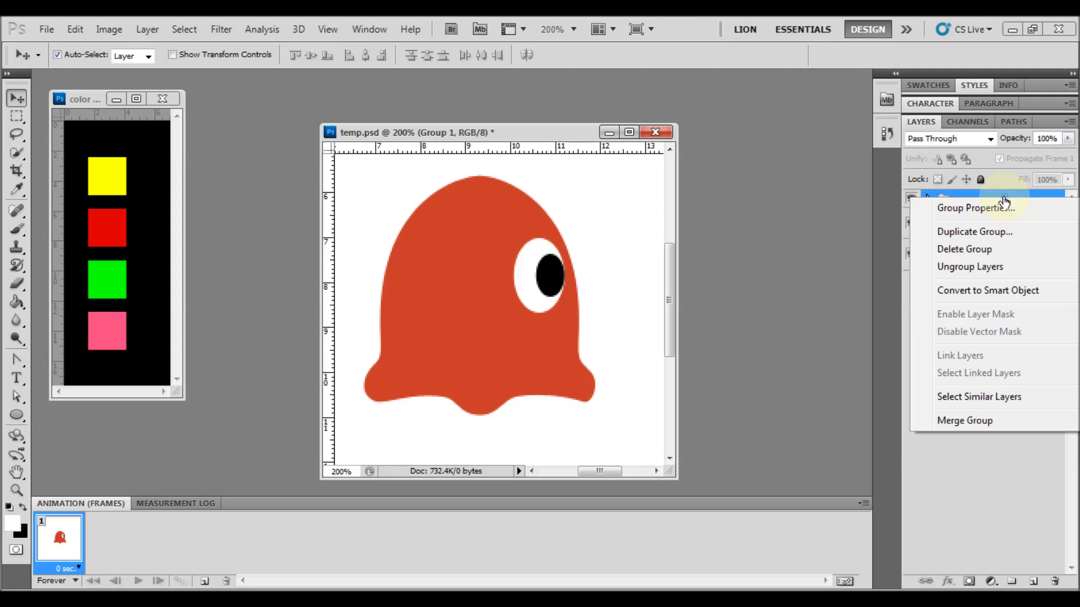
click(988, 231)
click(695, 198)
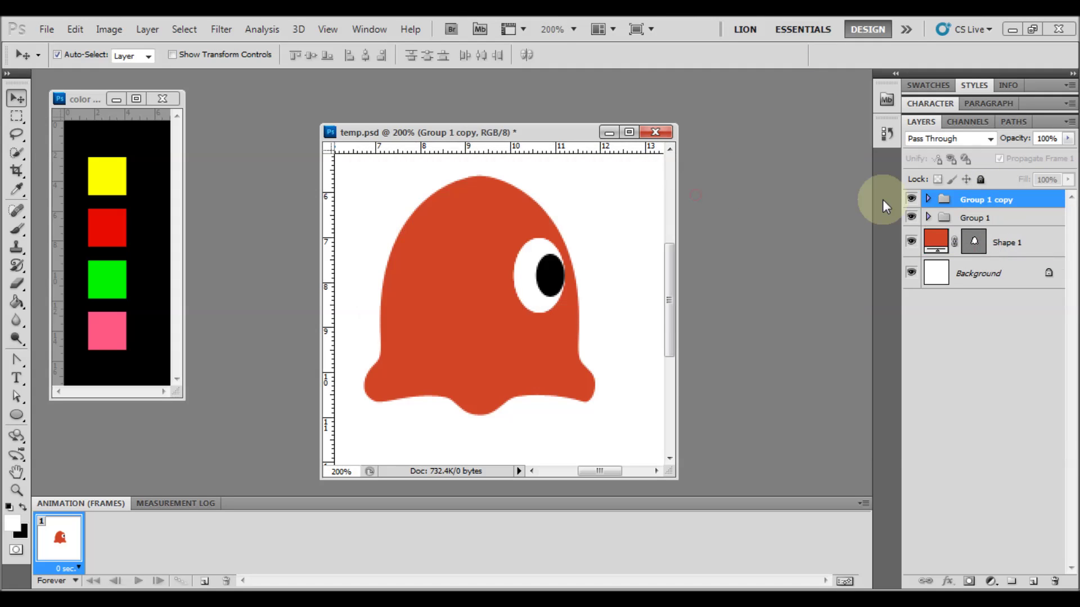
key(ctrl+t)
drag(554, 294, 477, 293)
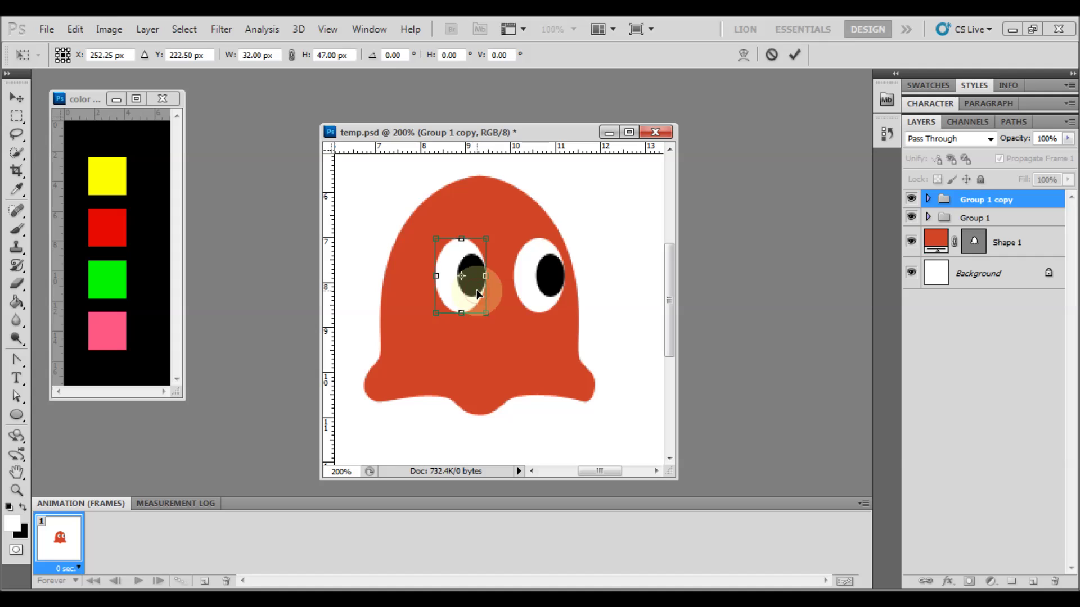
key(Return)
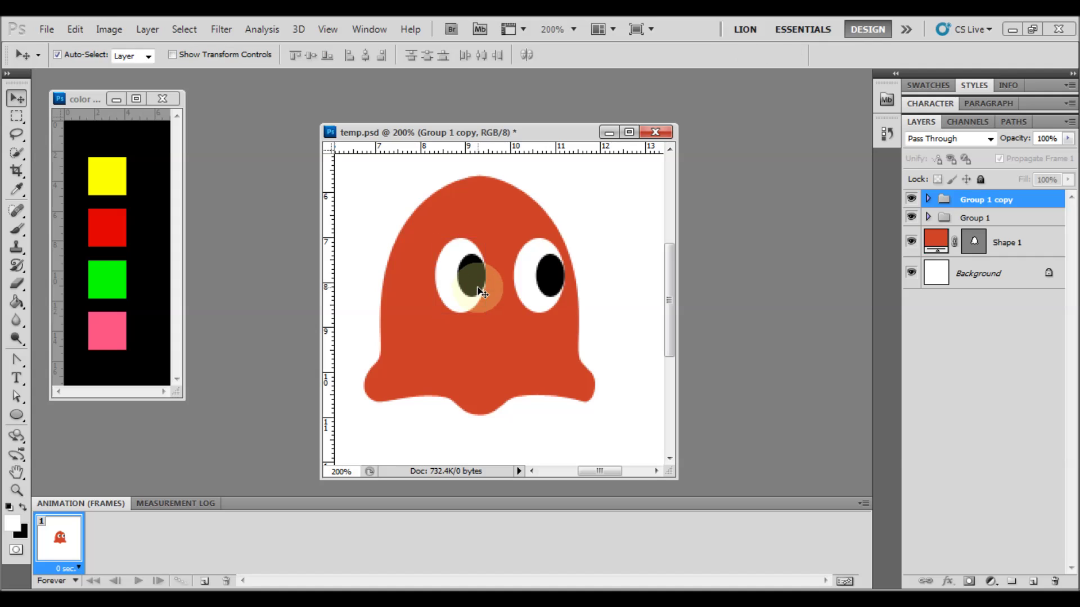
Nudge the eye group nearest the ghost's right edge slightly to the right and collapse the group.
click(550, 272)
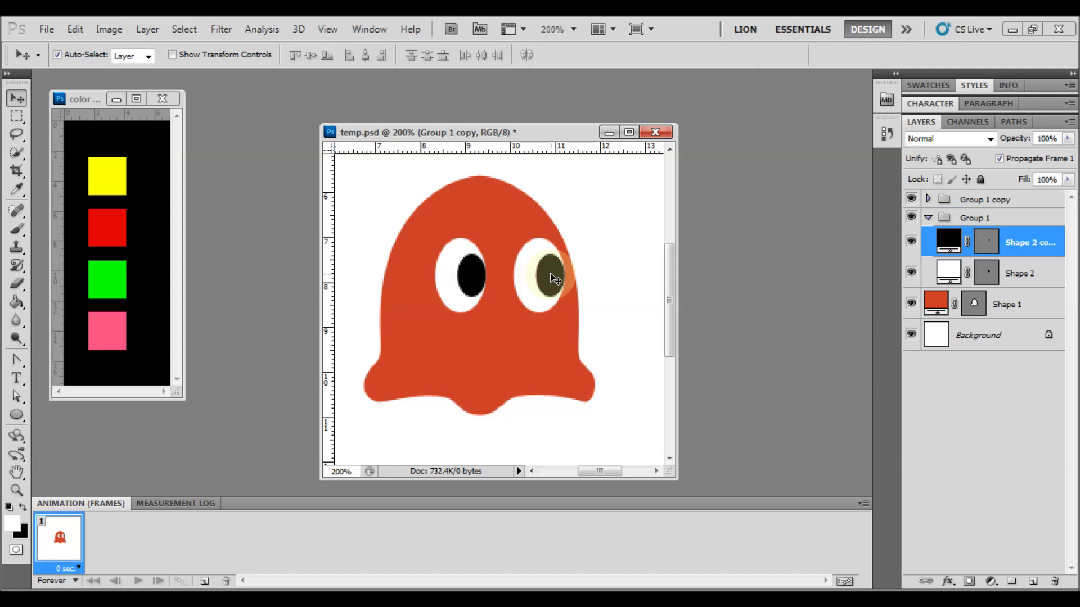
click(997, 219)
key(Right)
key(Right)
key(Right)
key(Down)
key(Up)
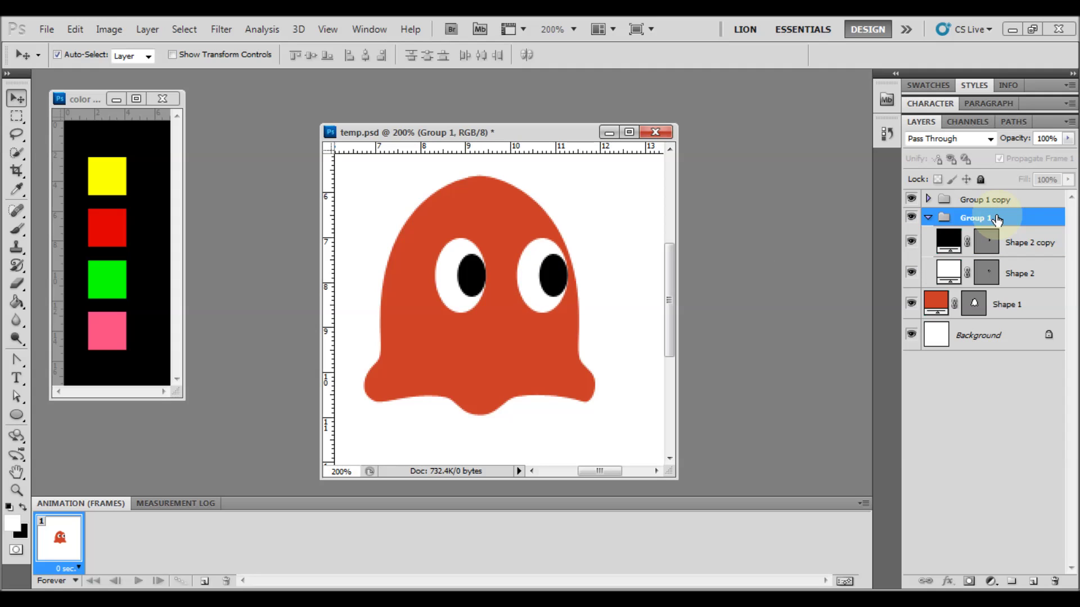
key(Left)
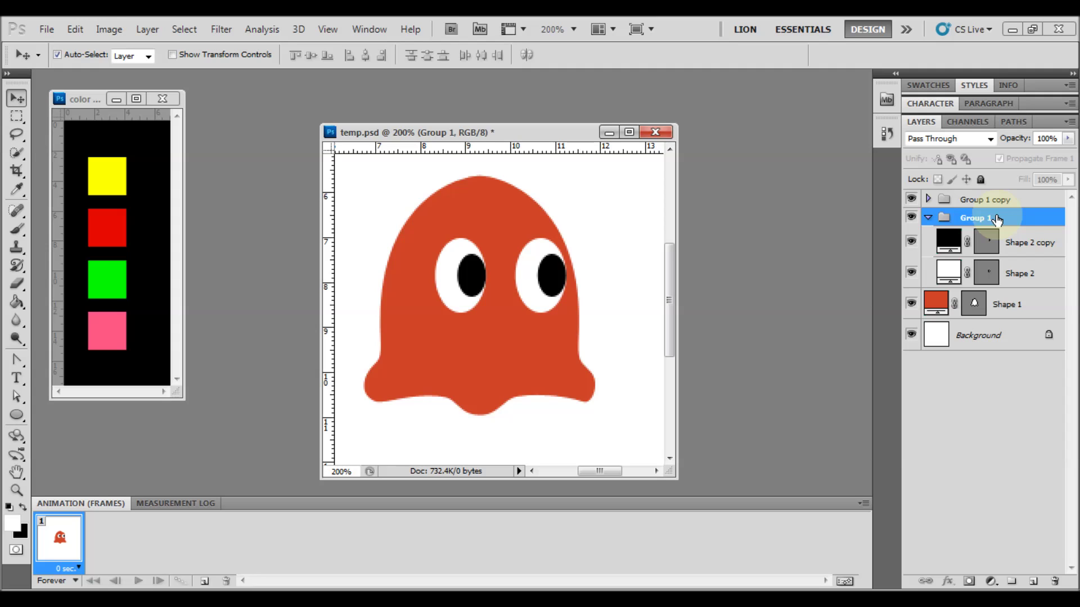
click(928, 218)
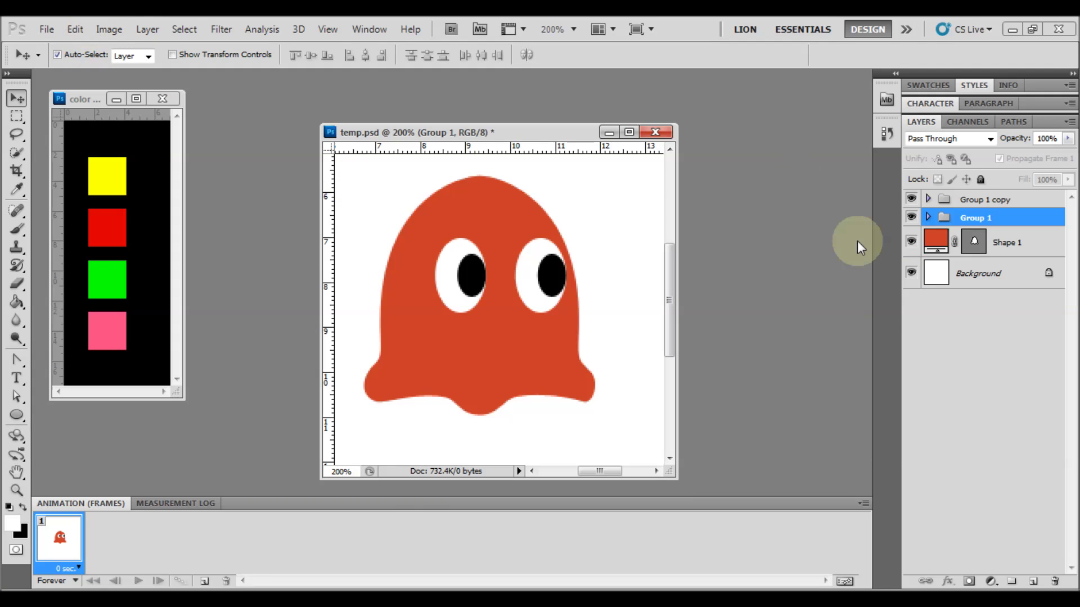
Hide the white Background layer and trim the canvas's transparent margins down to the ghost.
click(911, 273)
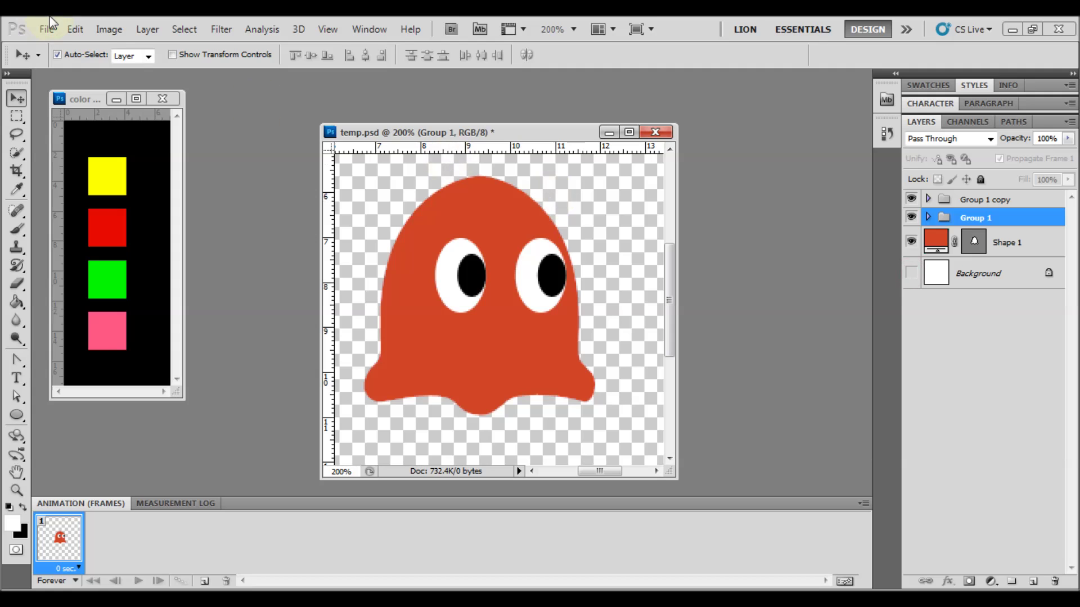
click(104, 28)
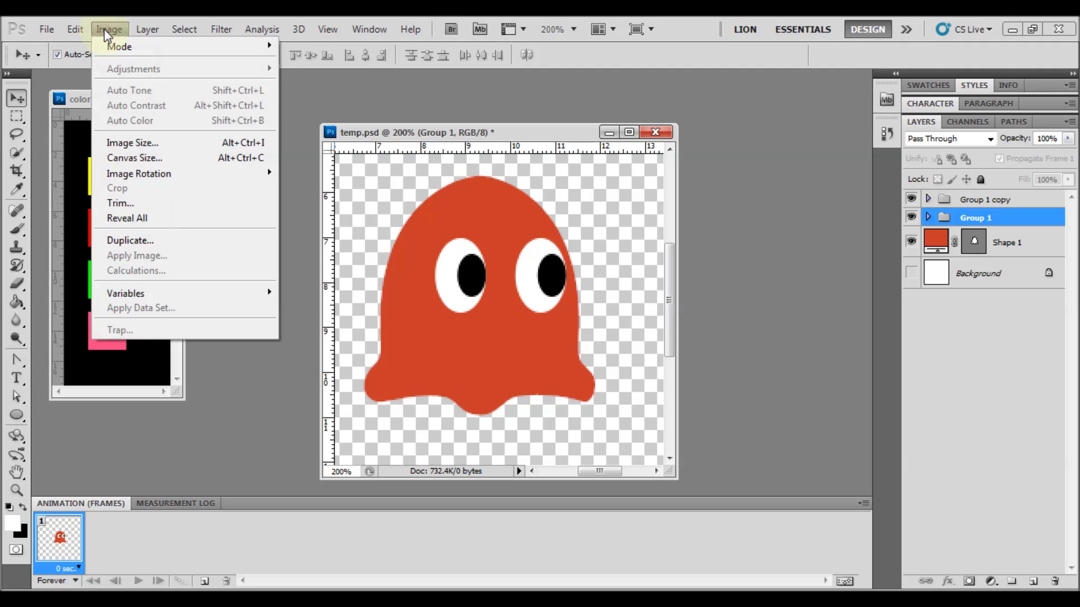
click(135, 202)
click(609, 188)
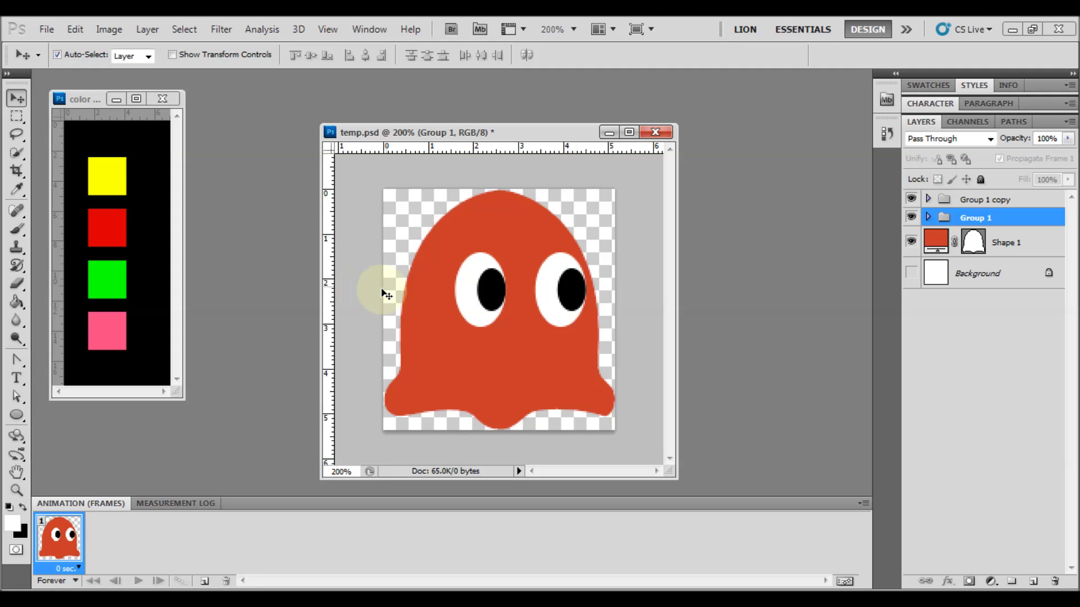
Add a second animation frame and move both eye groups left together to X 59.50 px, Y 63.50 px with Free Transform.
click(205, 581)
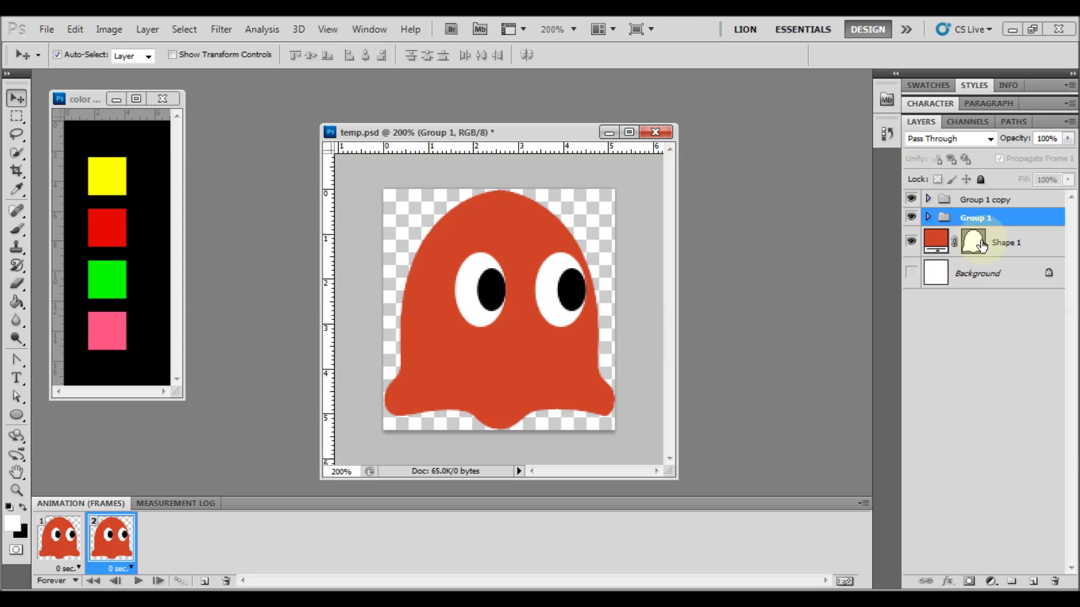
click(952, 202)
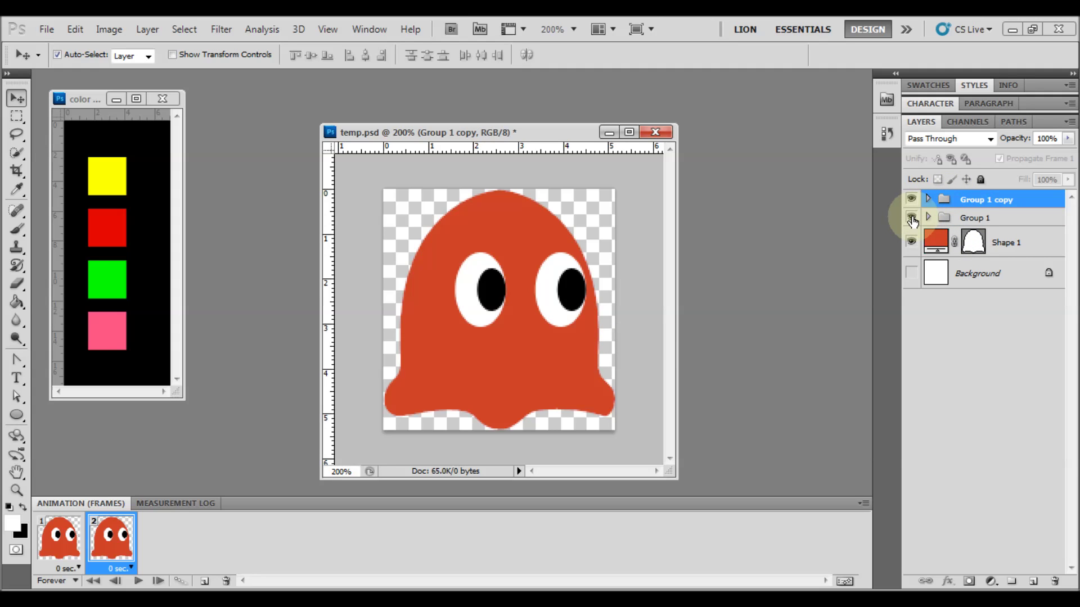
shift+click(965, 222)
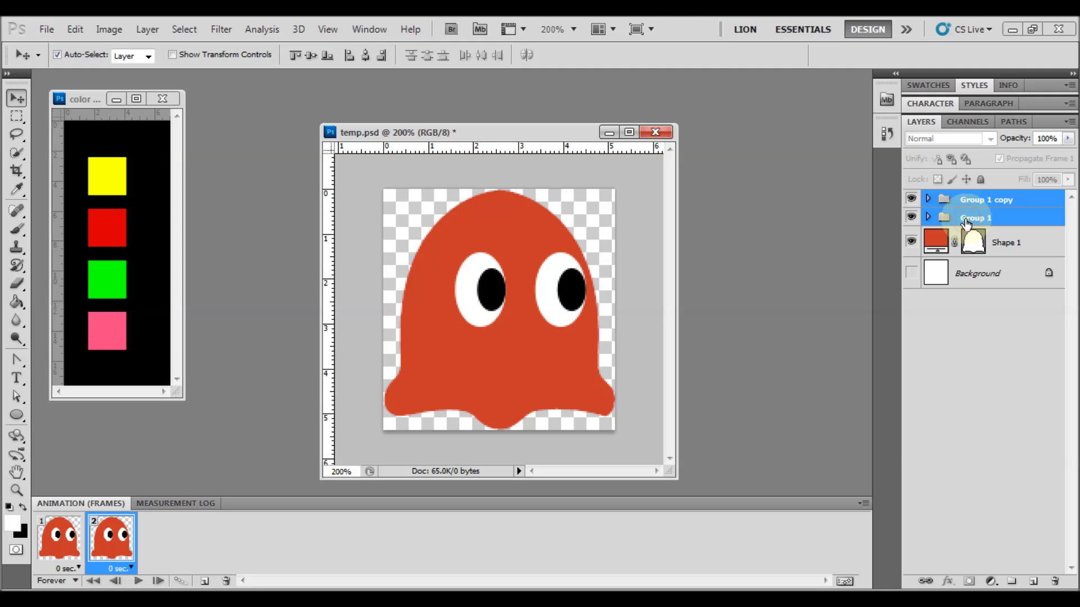
click(79, 27)
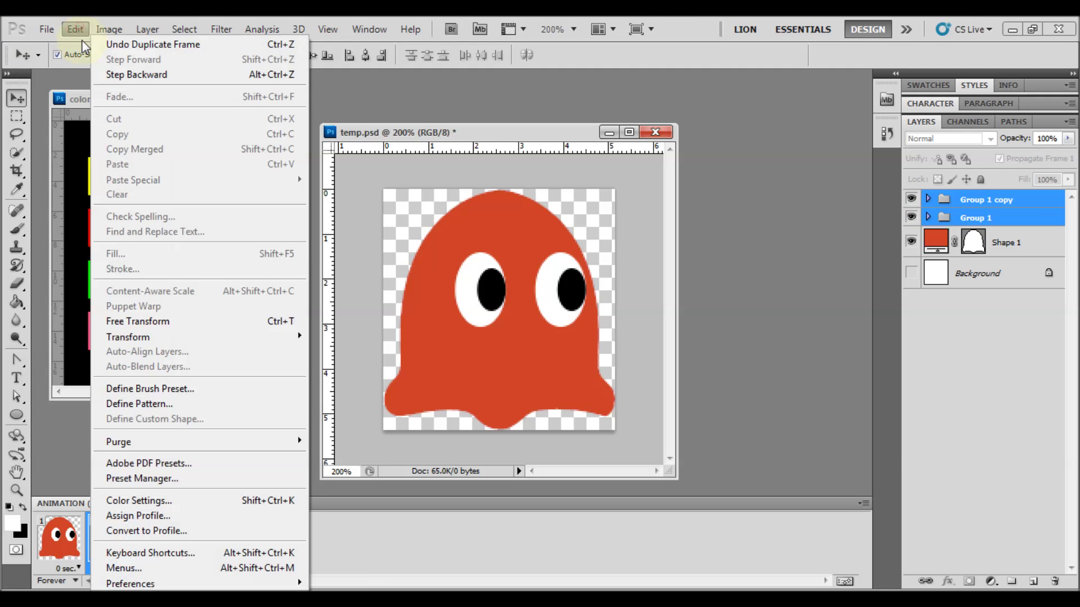
click(175, 322)
drag(545, 316, 506, 306)
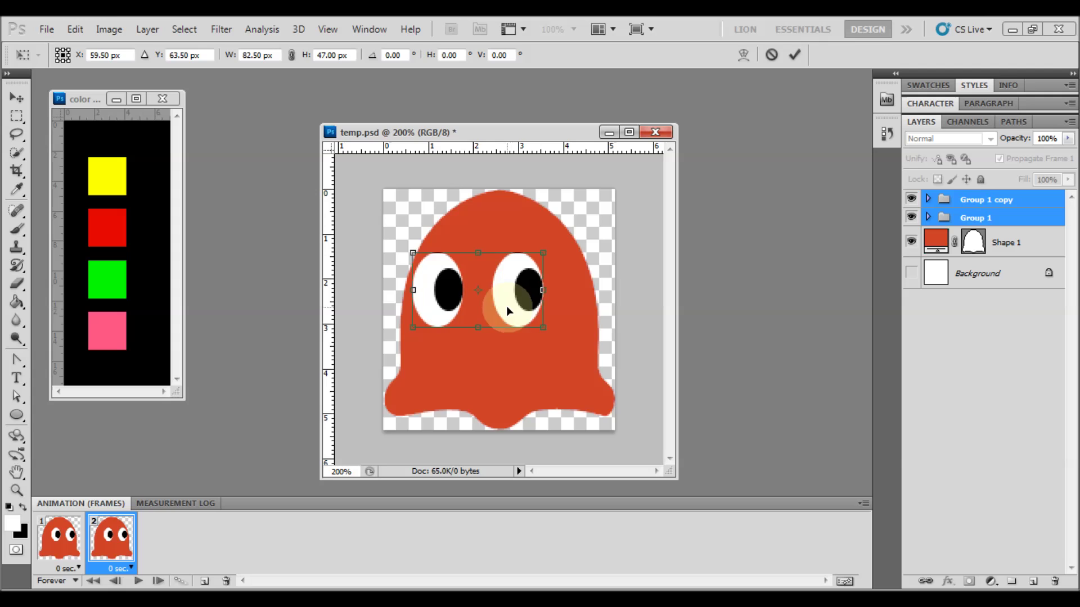
click(795, 55)
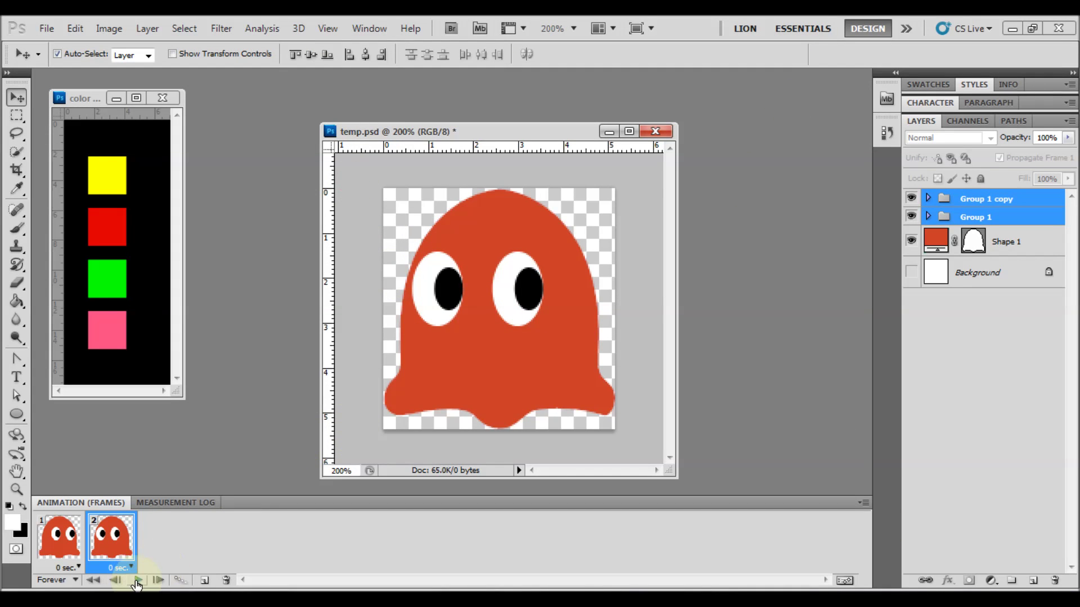
Set the delay of both animation frames to 0.2 seconds and preview the animation.
click(74, 570)
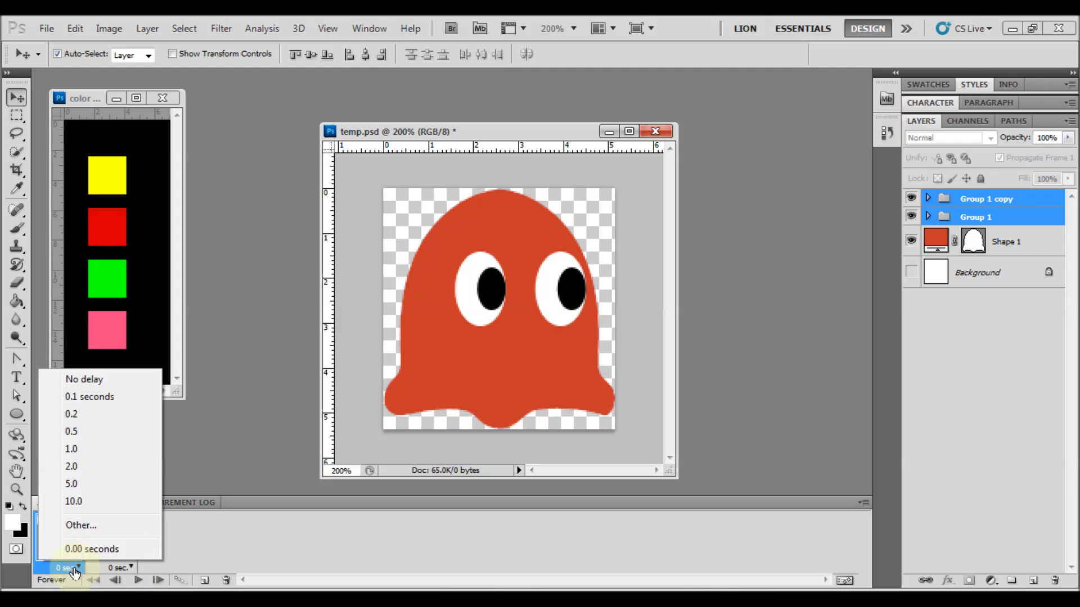
click(81, 416)
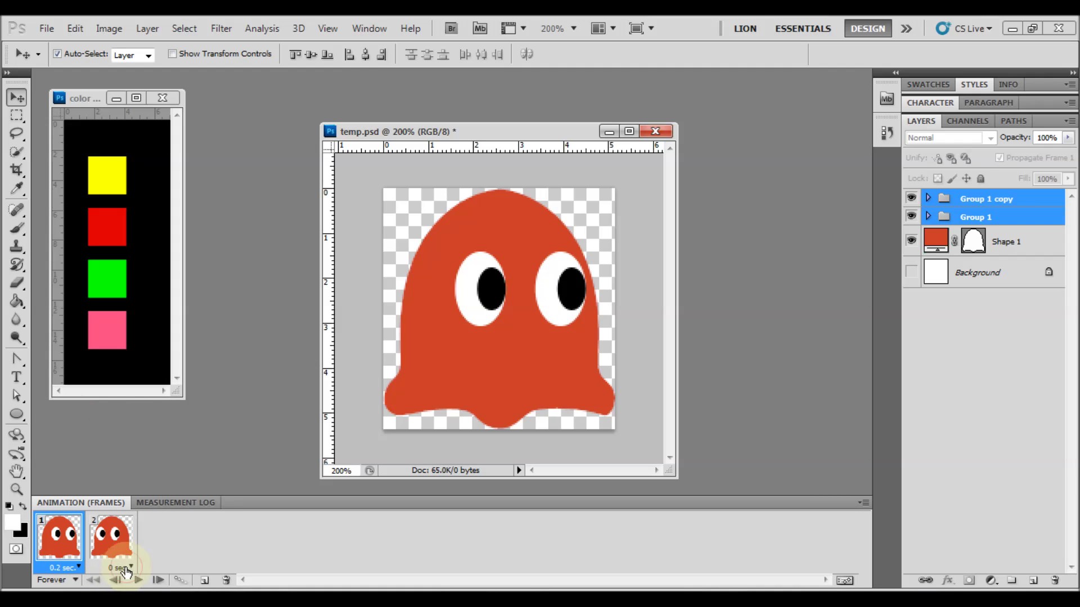
click(120, 568)
click(132, 415)
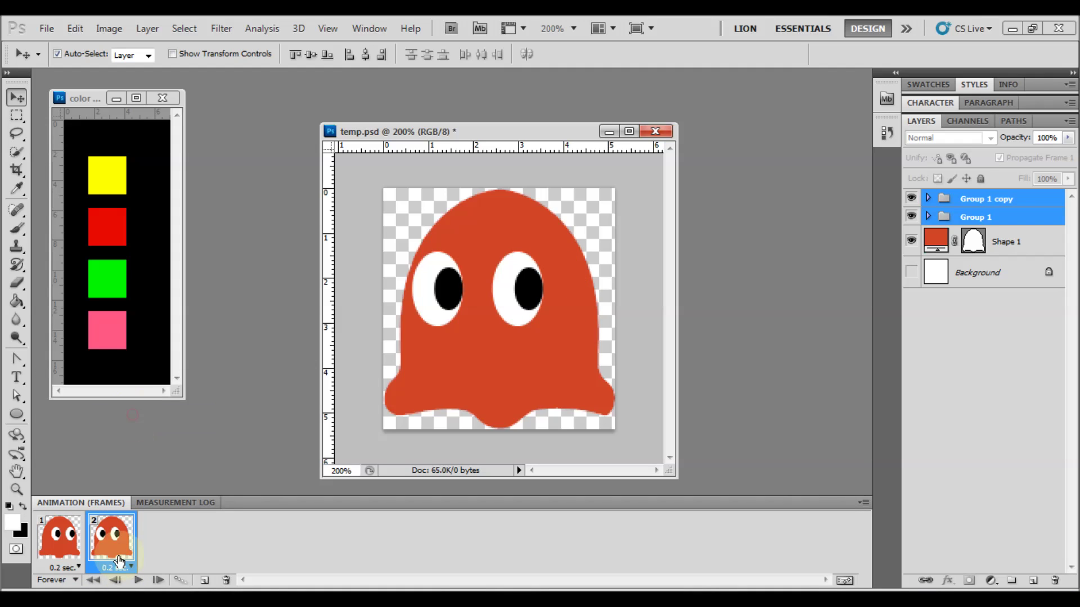
click(138, 581)
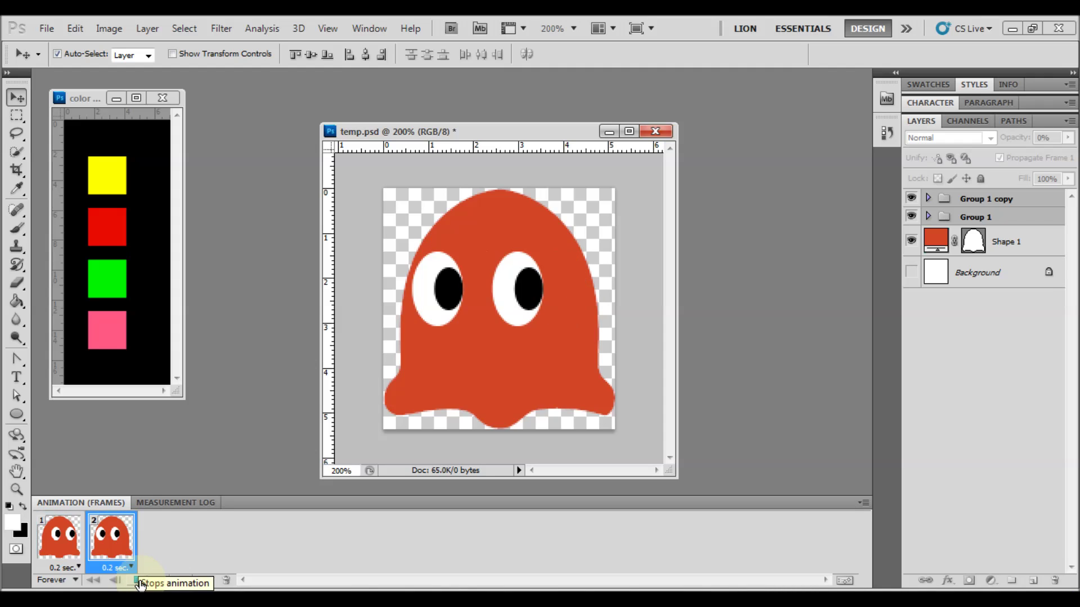
click(139, 581)
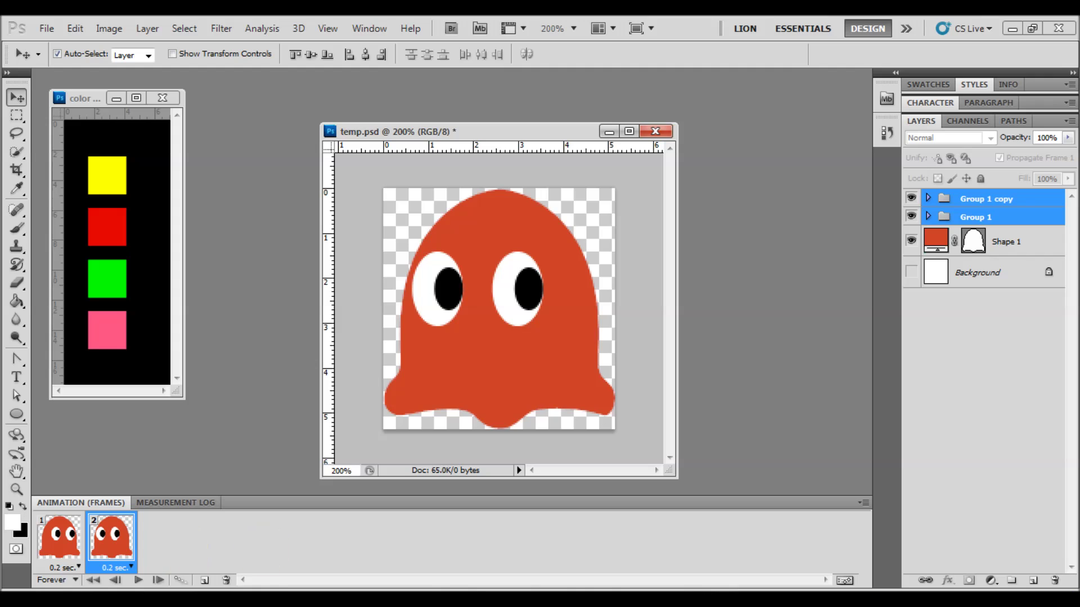
Flip the Group 1 copy eye horizontally in frame 2 so its pupil faces left.
click(1034, 202)
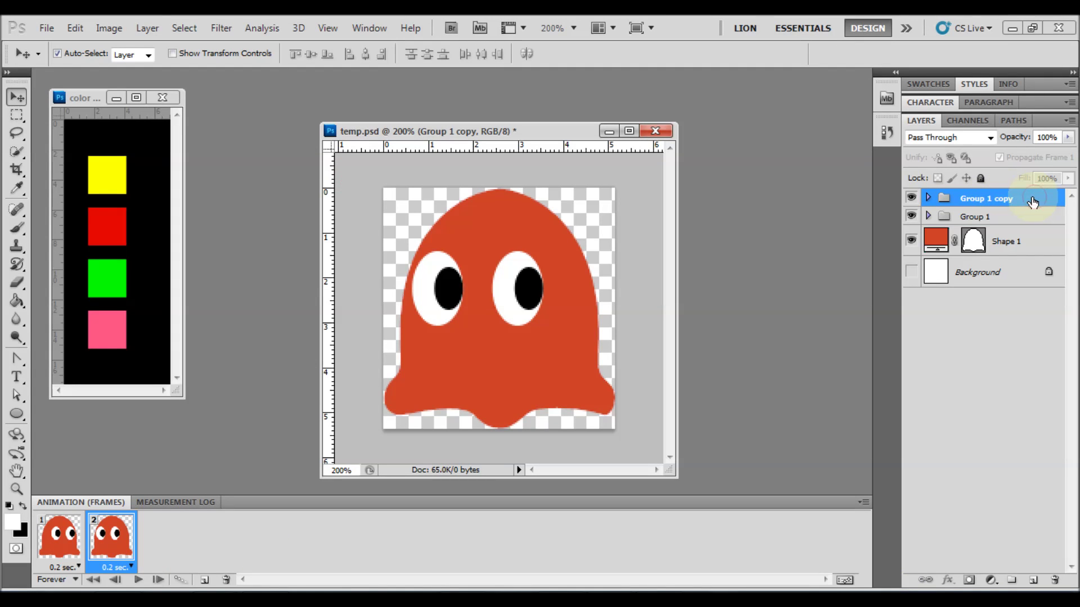
key(ctrl+t)
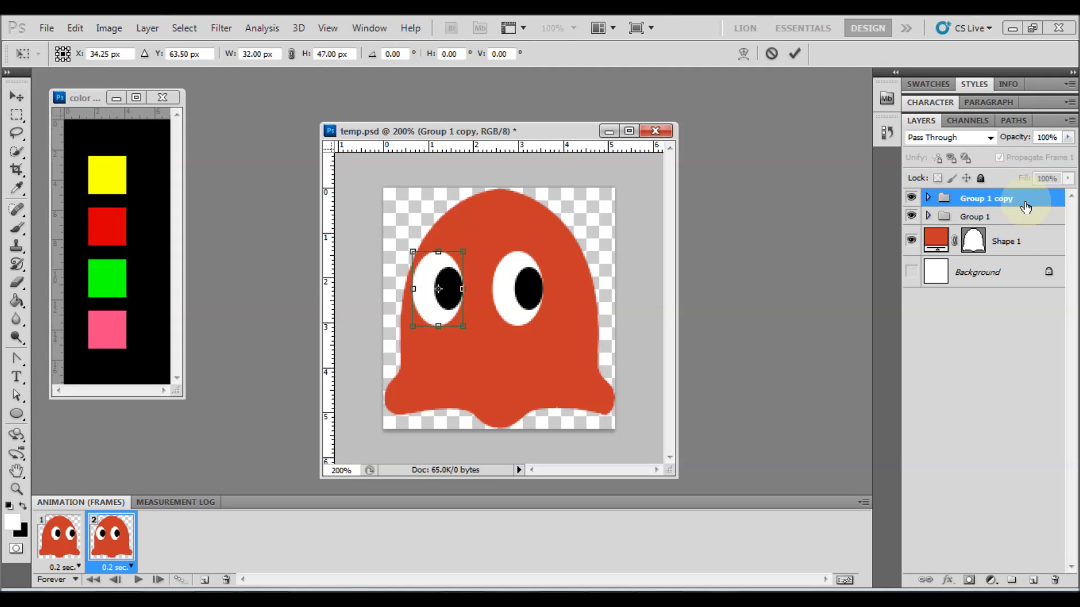
right_click(435, 283)
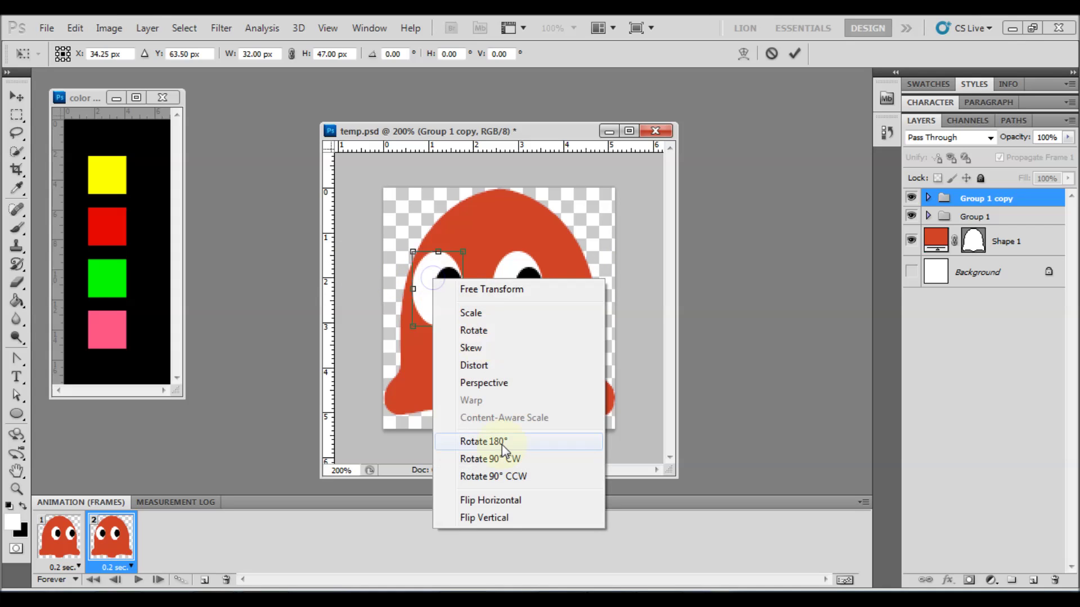
click(508, 500)
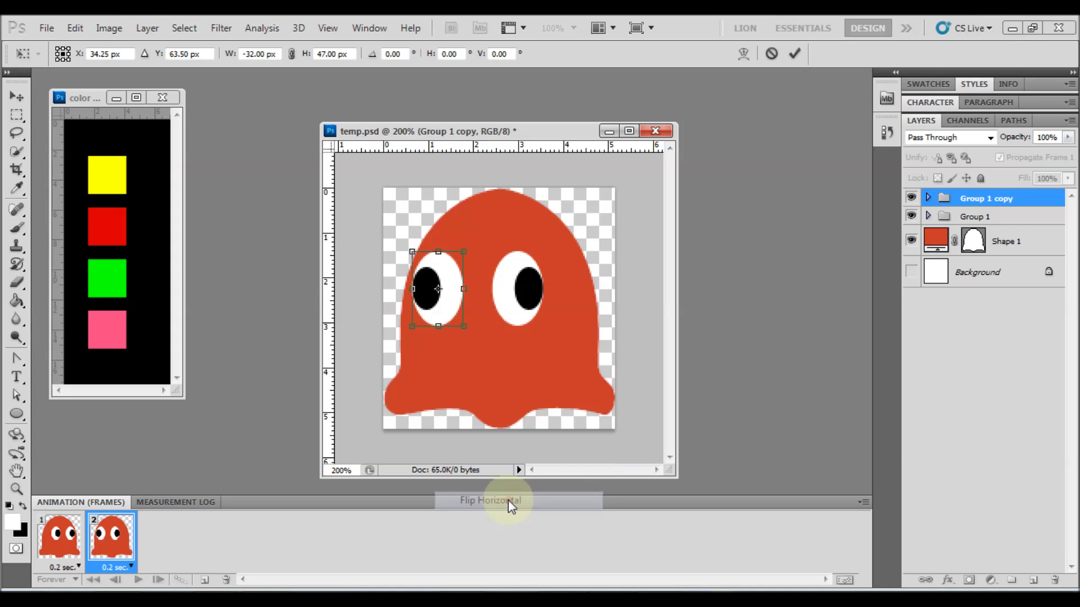
click(795, 54)
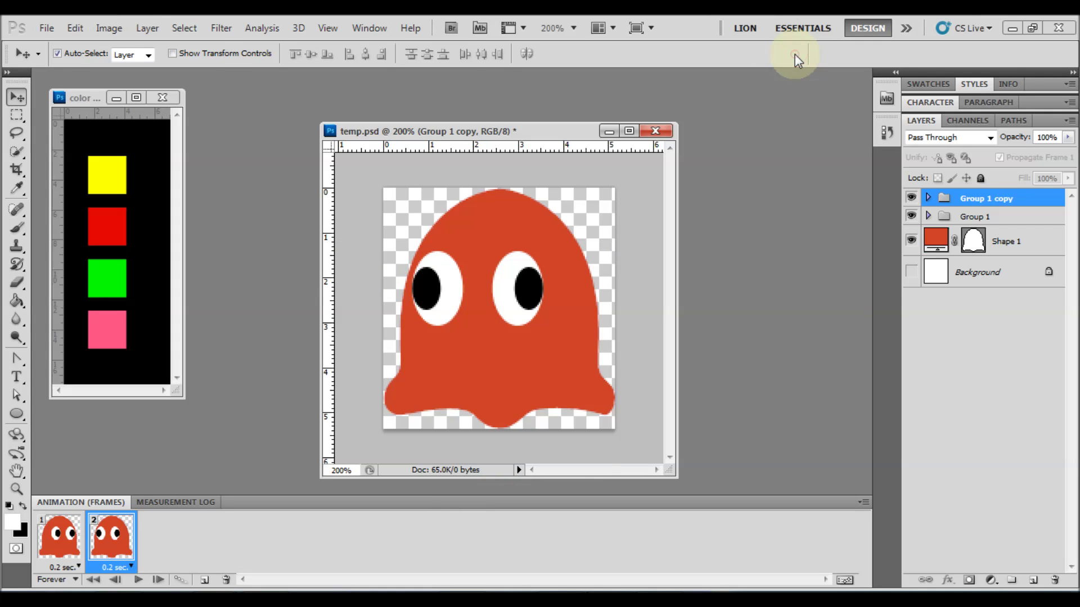
Flip the Group 1 eye horizontally in frame 2 to match the other eye, and preview the animation.
click(1019, 217)
click(74, 30)
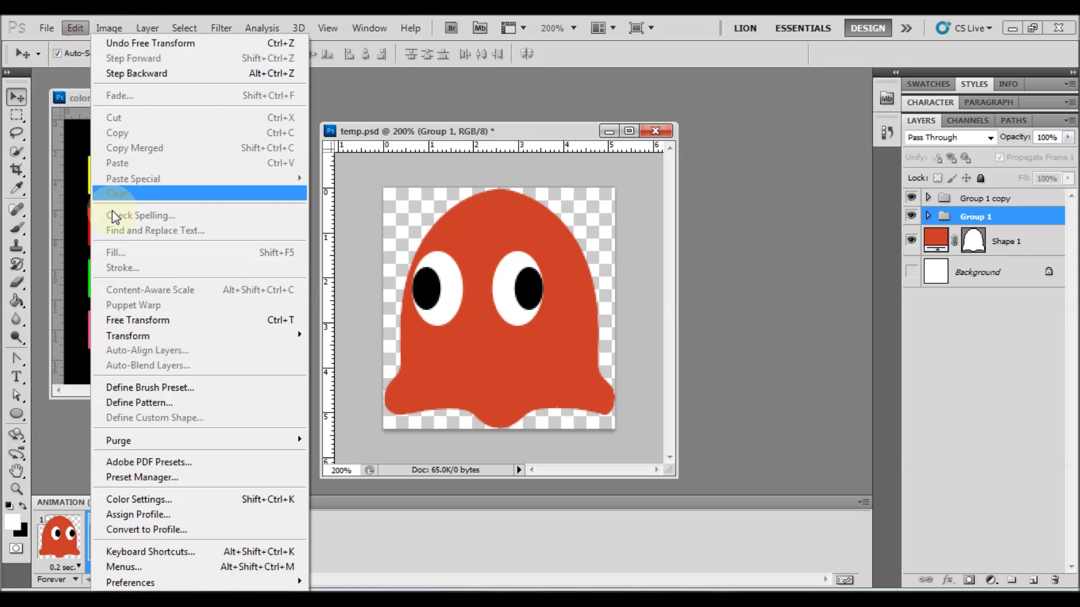
click(136, 320)
right_click(523, 309)
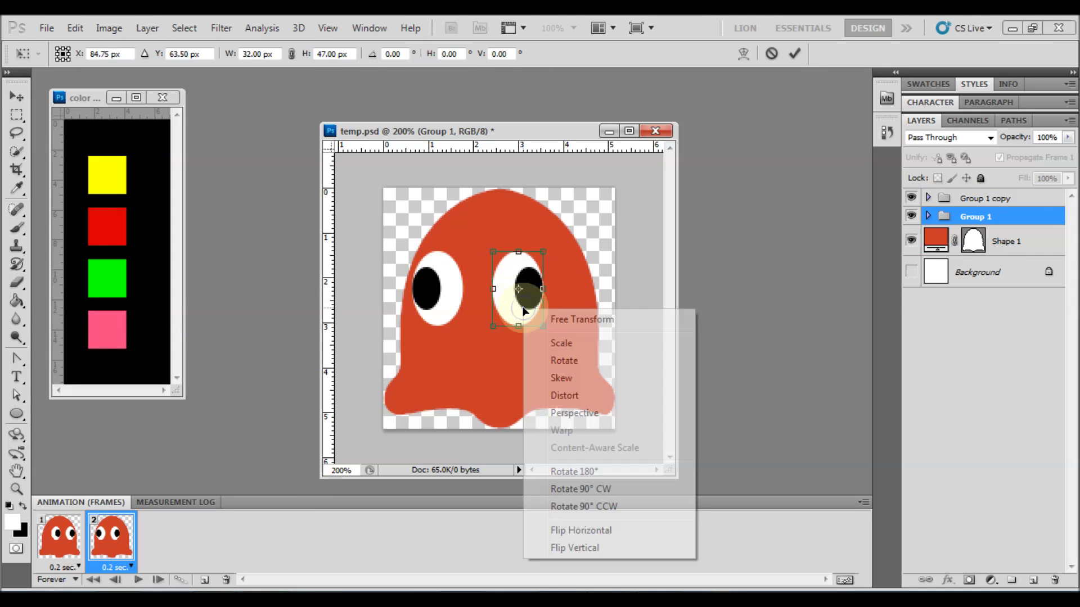
click(579, 531)
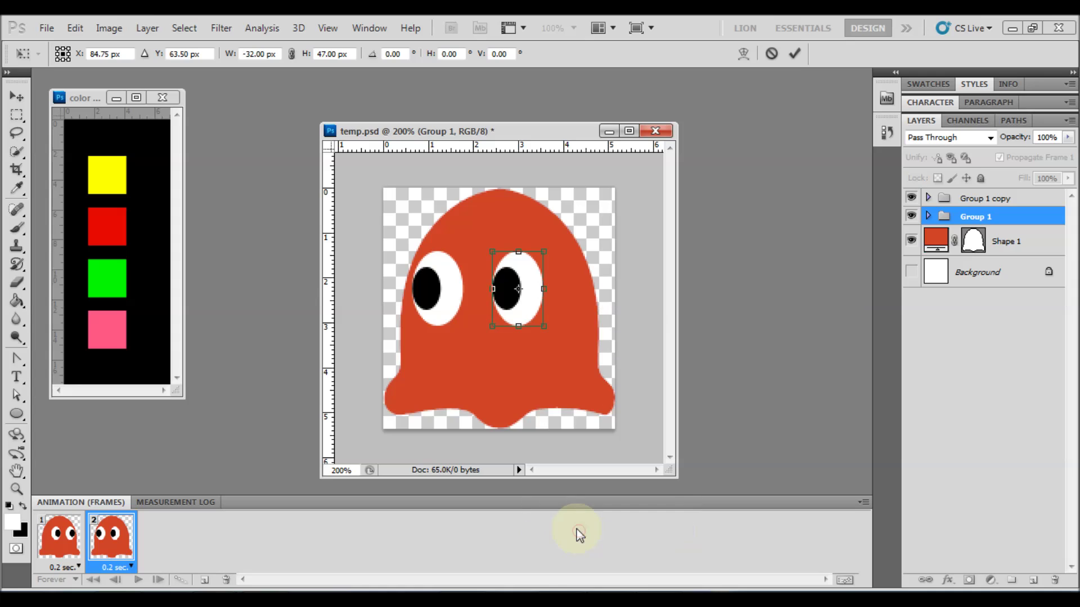
click(794, 54)
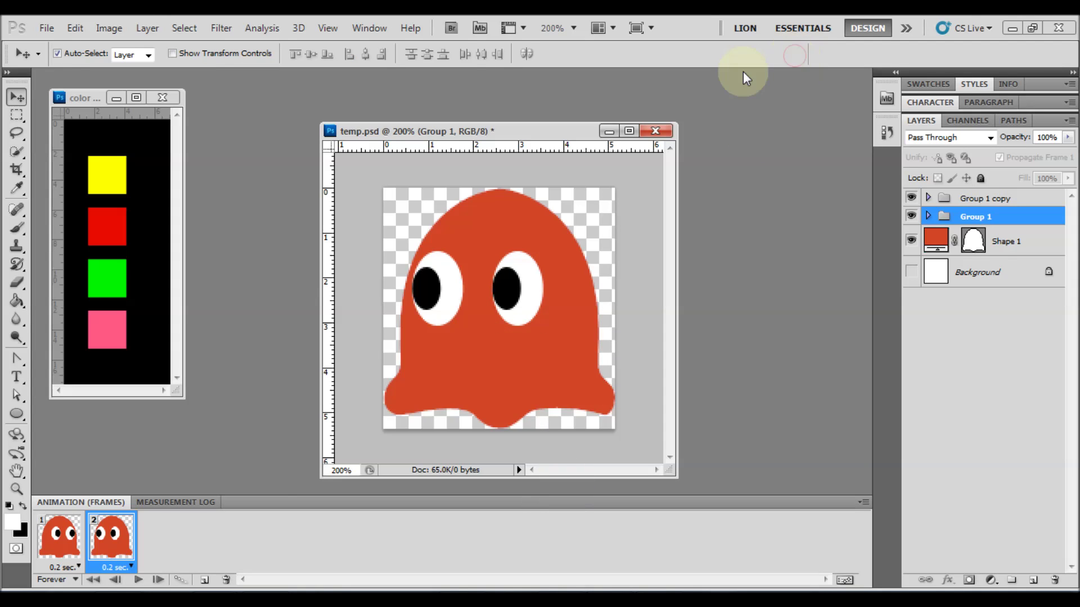
click(136, 580)
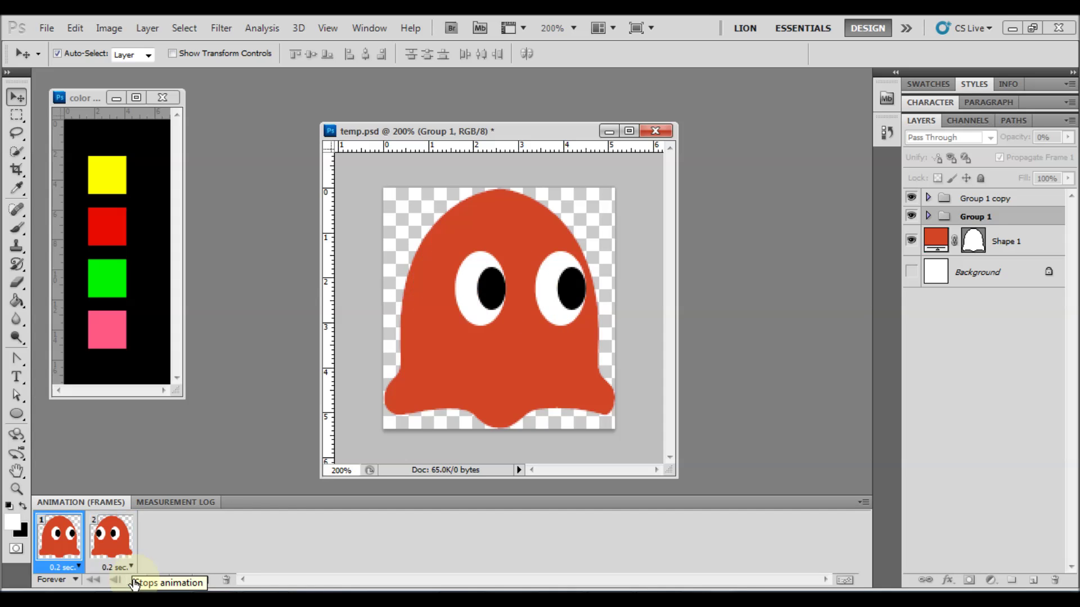
click(447, 358)
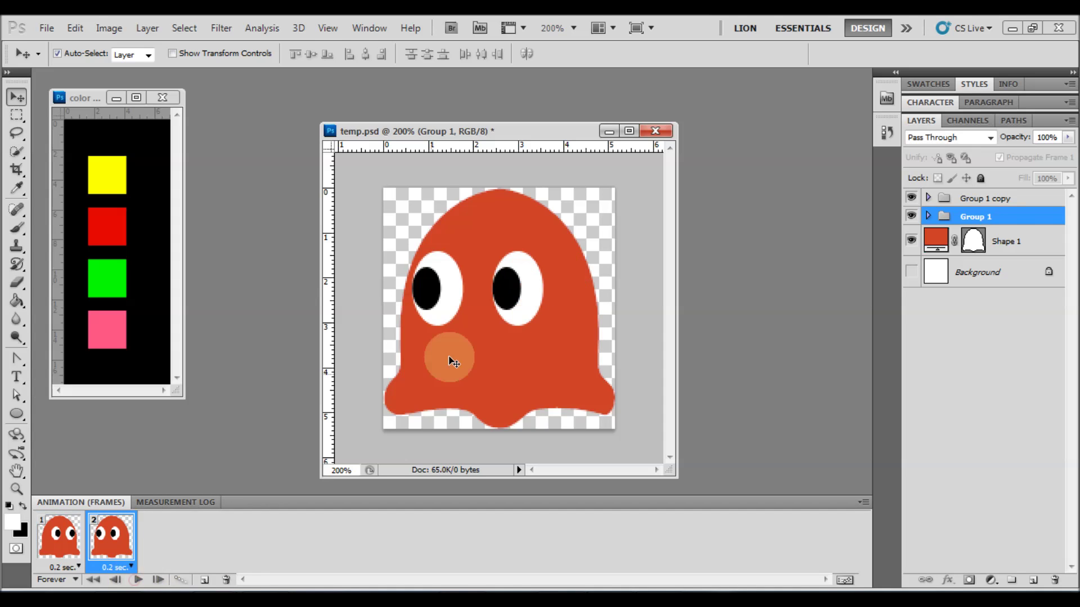
Recolor the ghost body shape to red e90b00, sampled from the red square in the color reference document.
double_click(928, 242)
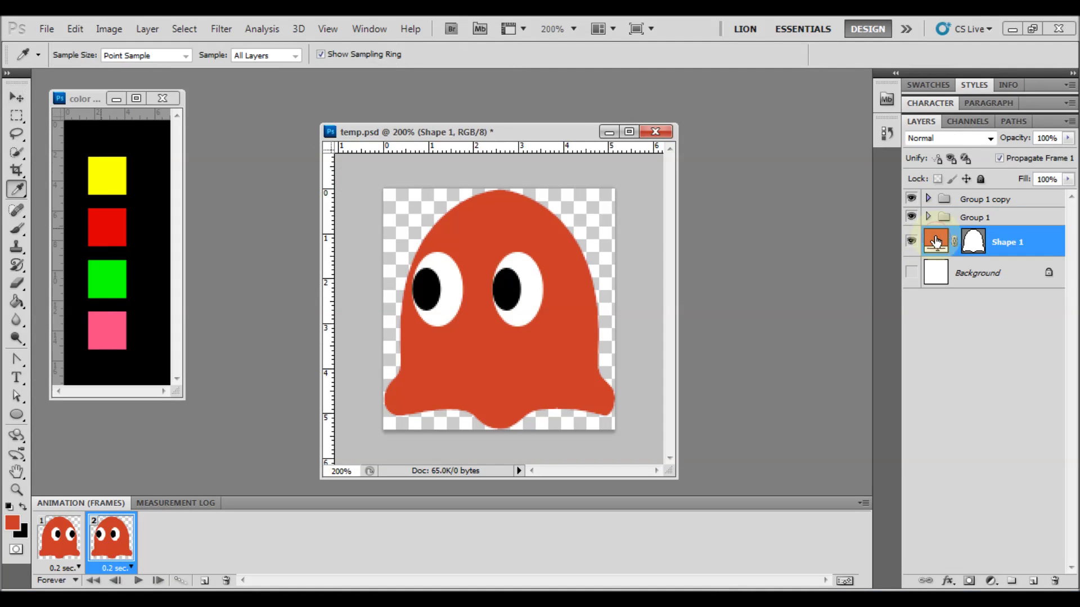
click(123, 225)
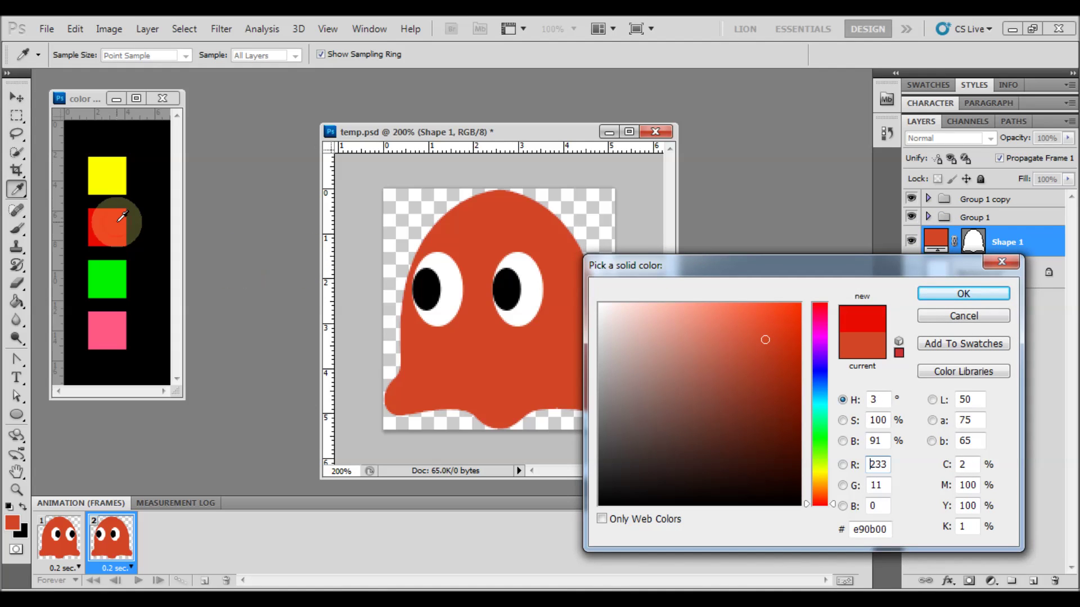
click(992, 297)
key(v)
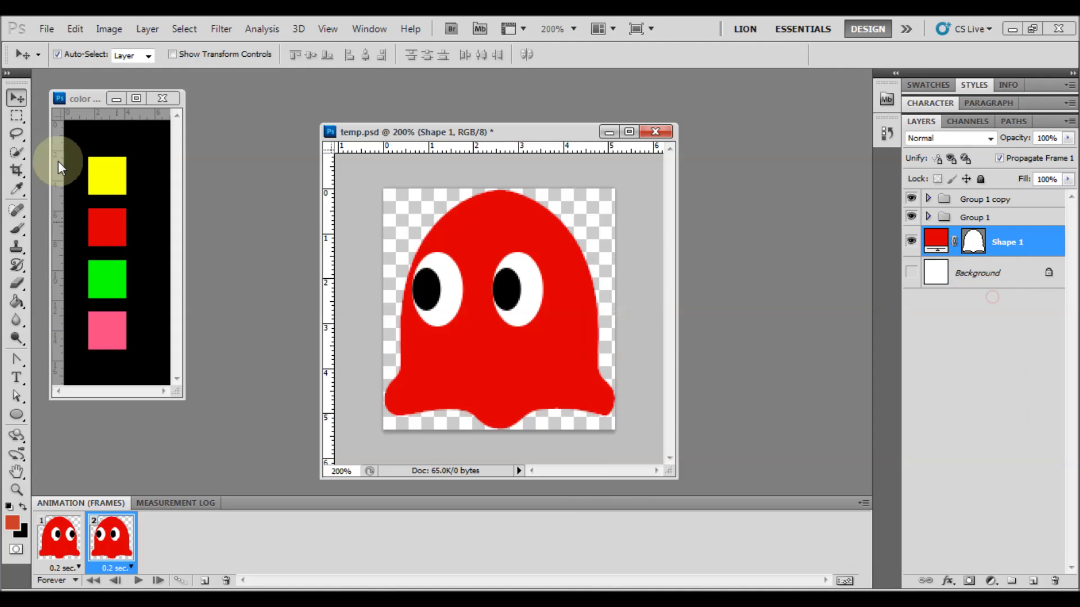
Export the red ghost animation for web as a transparent GIF named "pacman red" in the pacman1 folder.
click(47, 29)
click(116, 302)
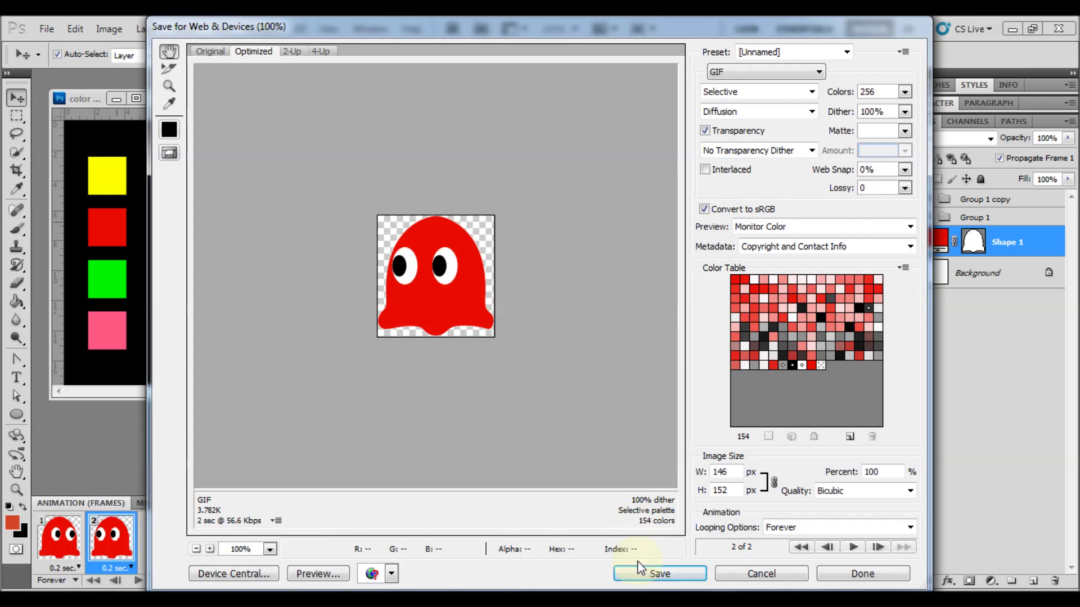
click(644, 570)
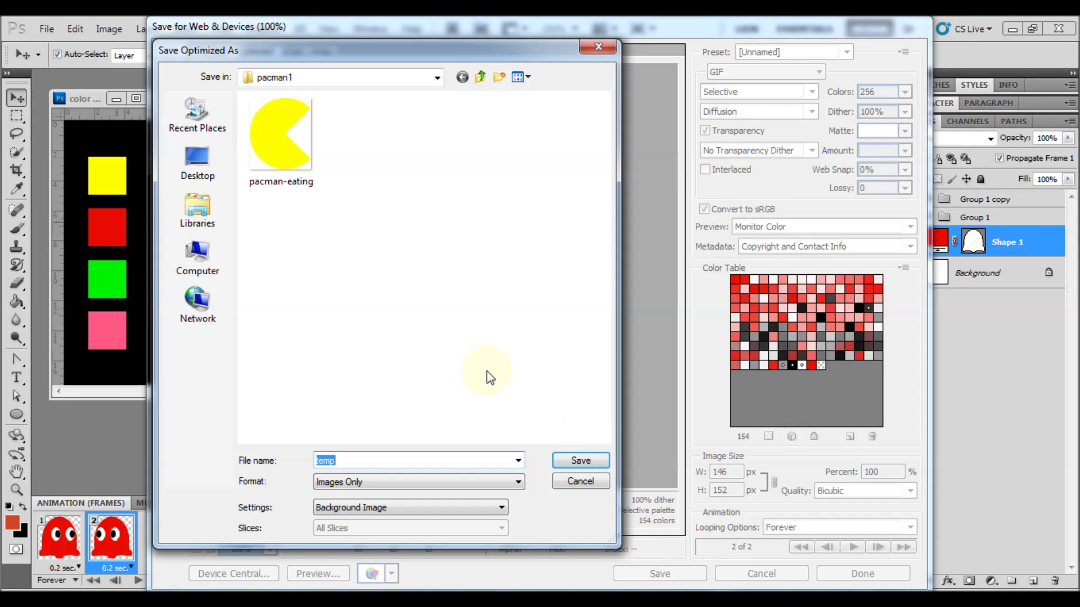
text(pacm)
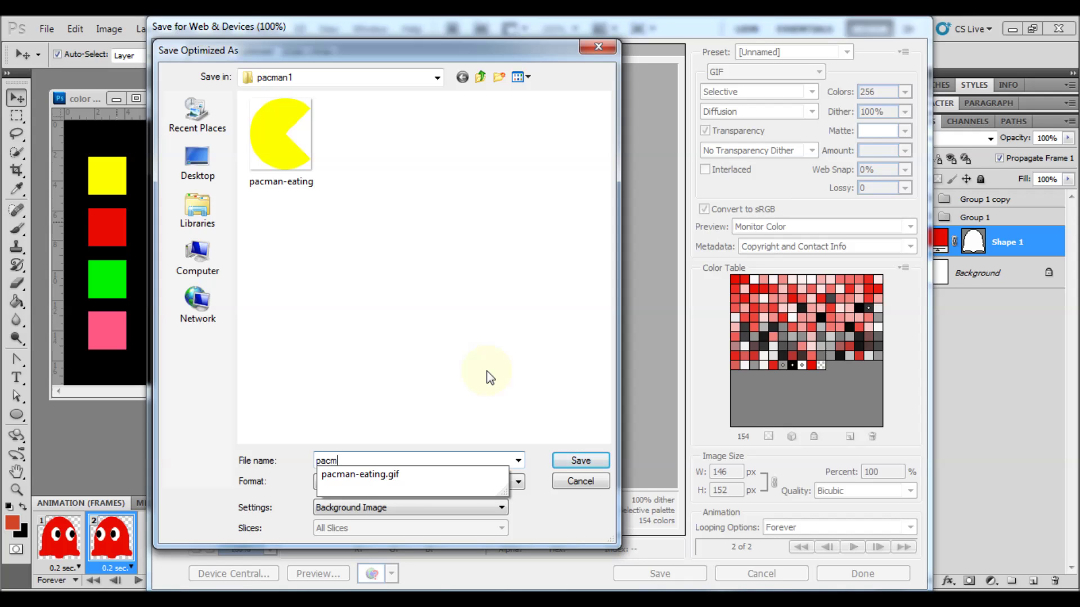
text(an red)
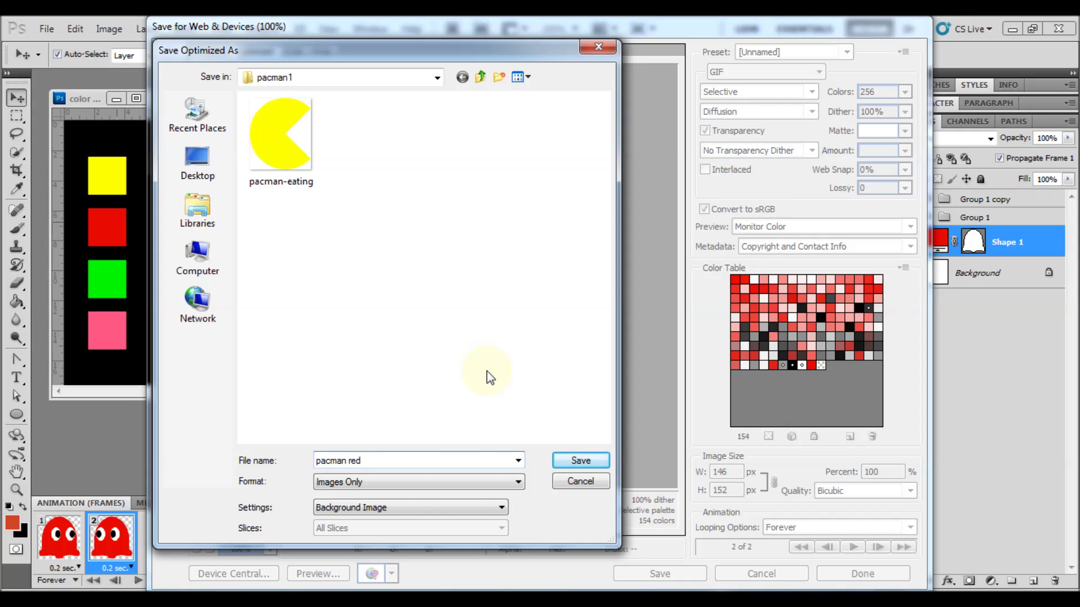
key(Return)
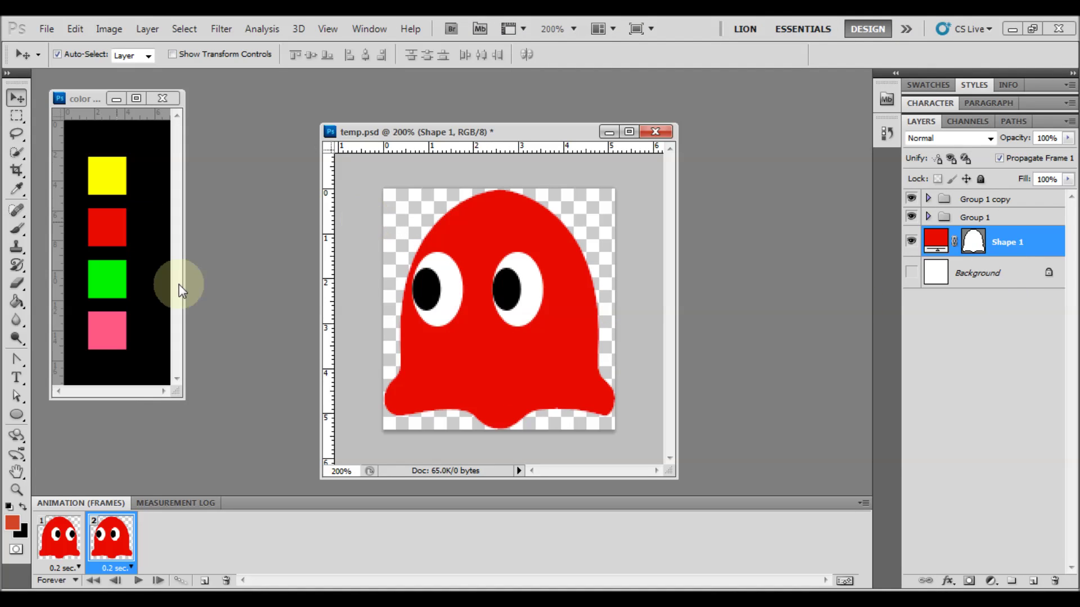
Recolor the ghost body shape to the green sampled from the green square in the color reference document.
double_click(931, 238)
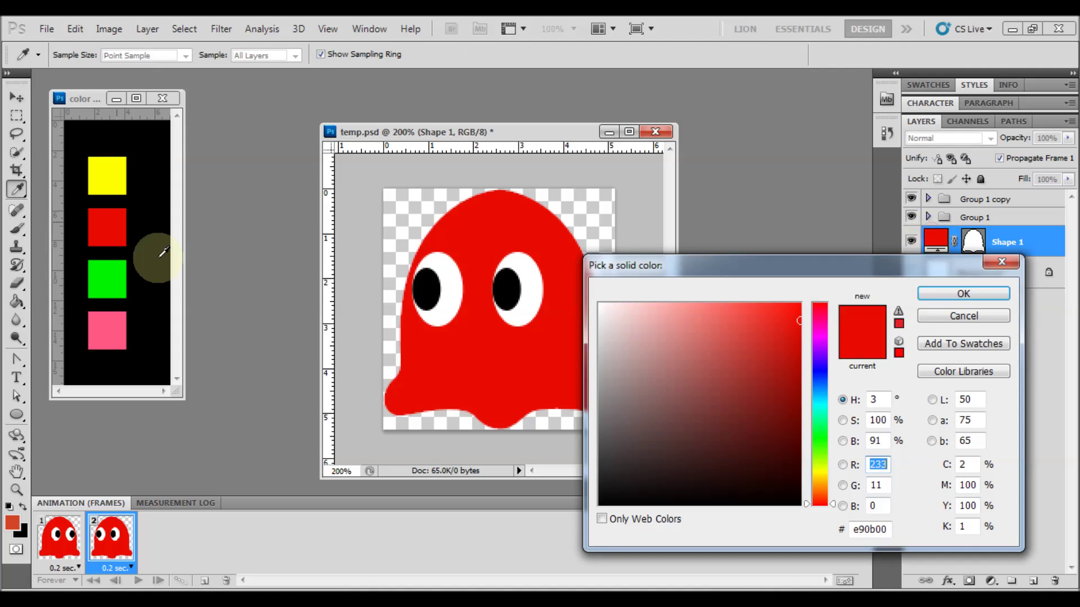
click(115, 276)
click(962, 293)
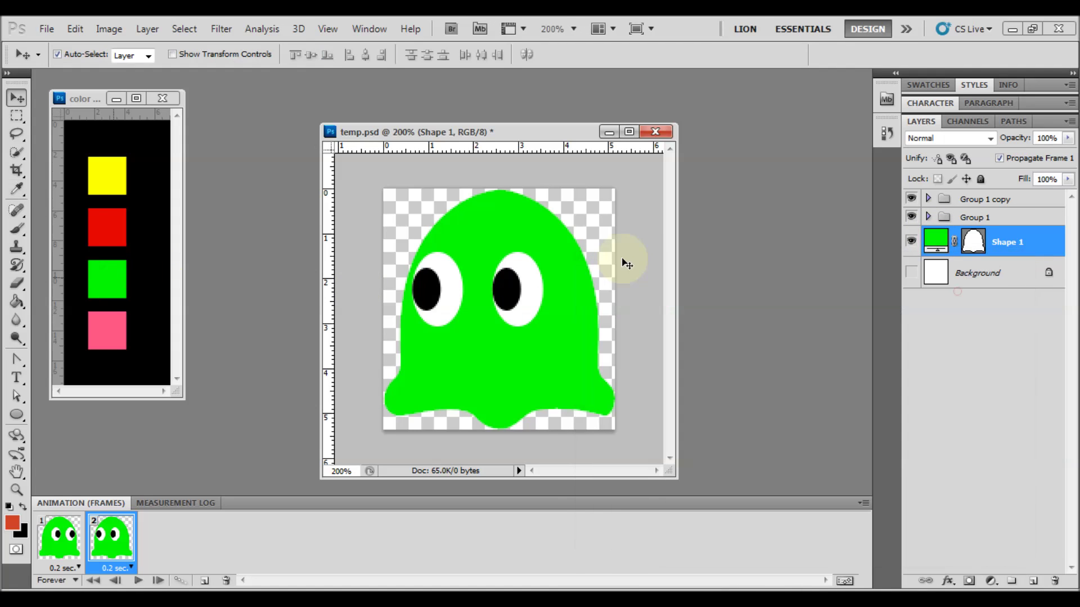
Export the green ghost animation for web as a GIF named "pacman-green" in the pacman1 folder.
click(48, 29)
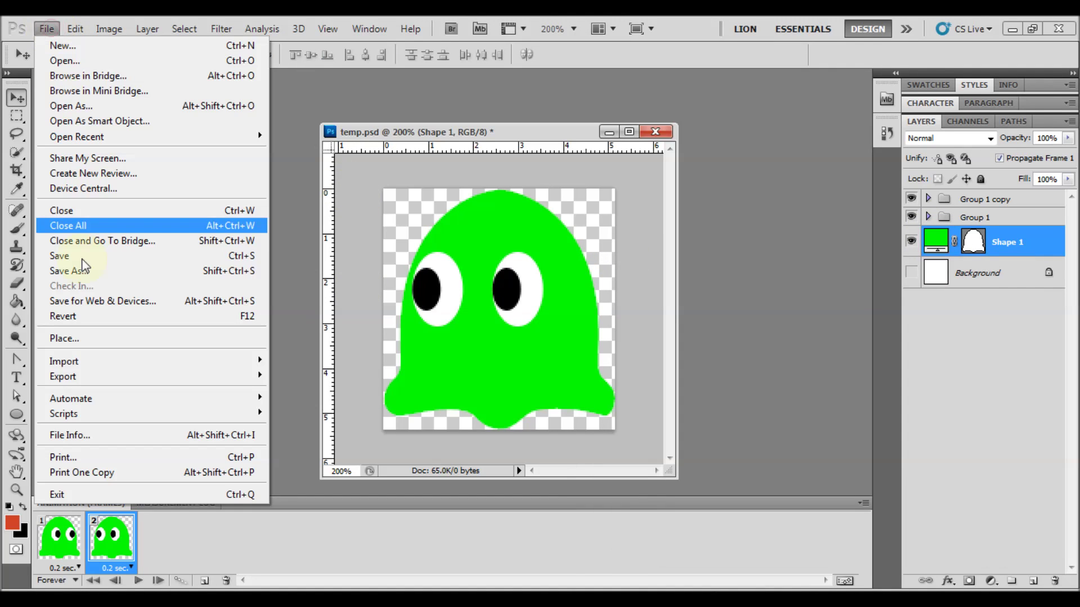
click(100, 301)
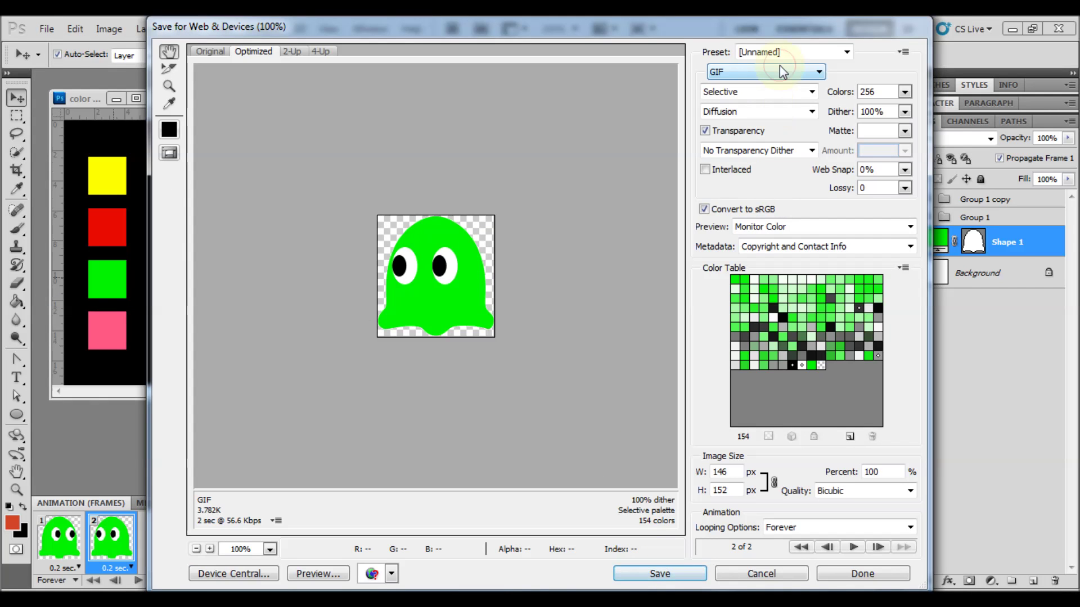
click(784, 72)
click(781, 69)
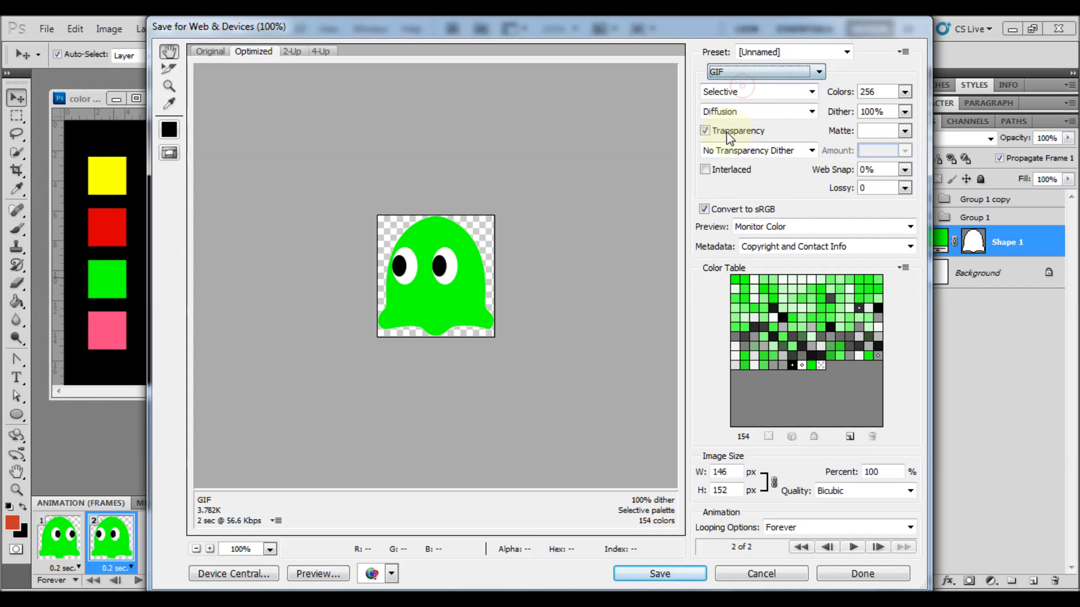
click(656, 572)
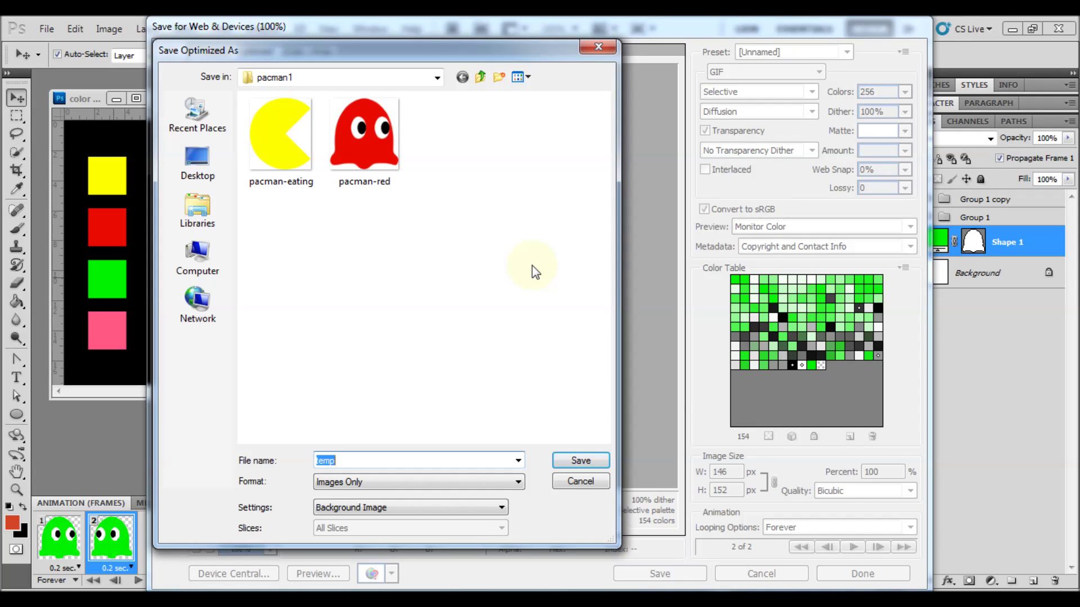
text(pacman)
key(Return)
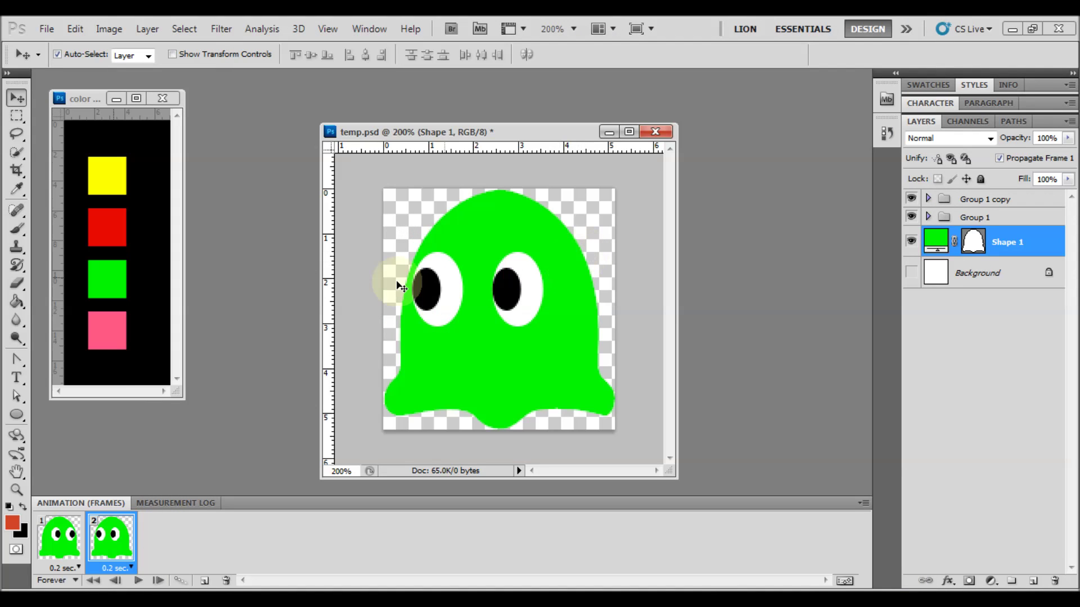
Recolor the ghost body shape to pink ff5883, sampled from the pink square in the color reference document.
double_click(935, 241)
click(108, 329)
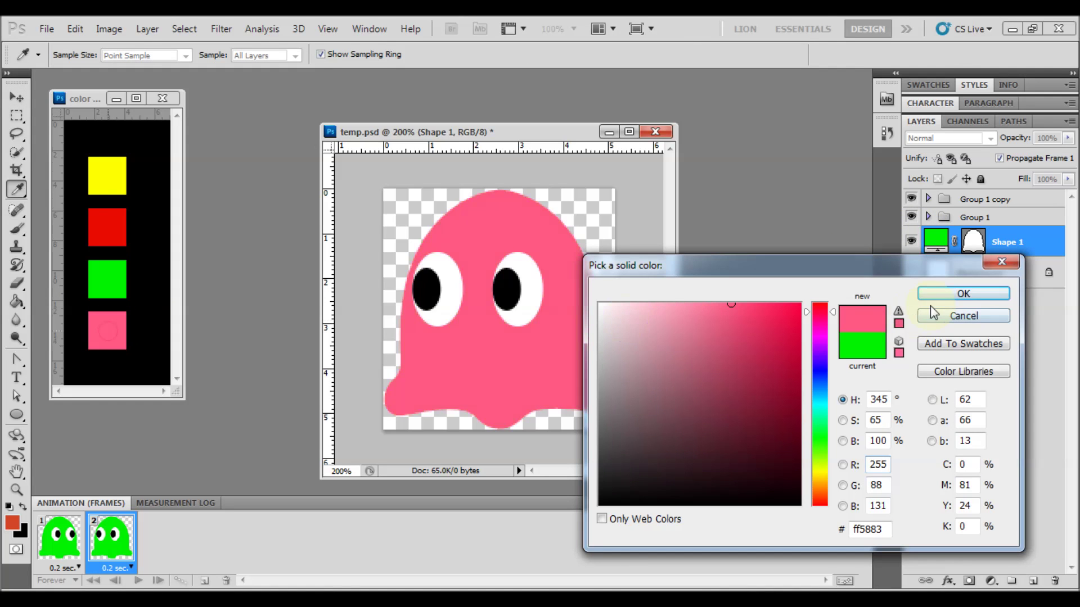
click(963, 293)
Export the pink ghost animation for web as a GIF named "pacman pink" in the pacman1 folder.
click(48, 28)
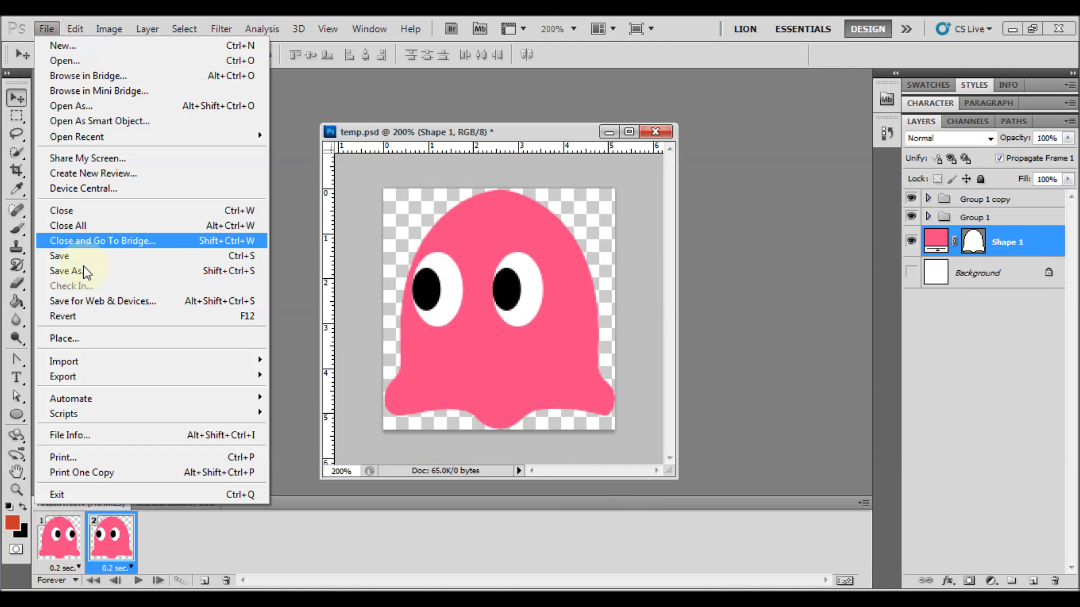
click(57, 299)
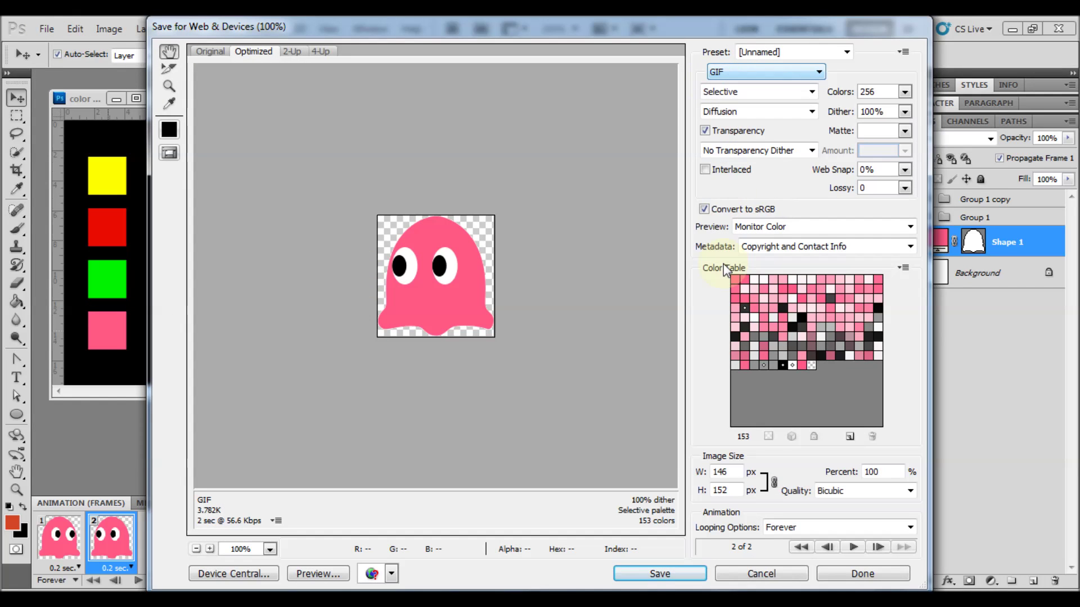
click(670, 573)
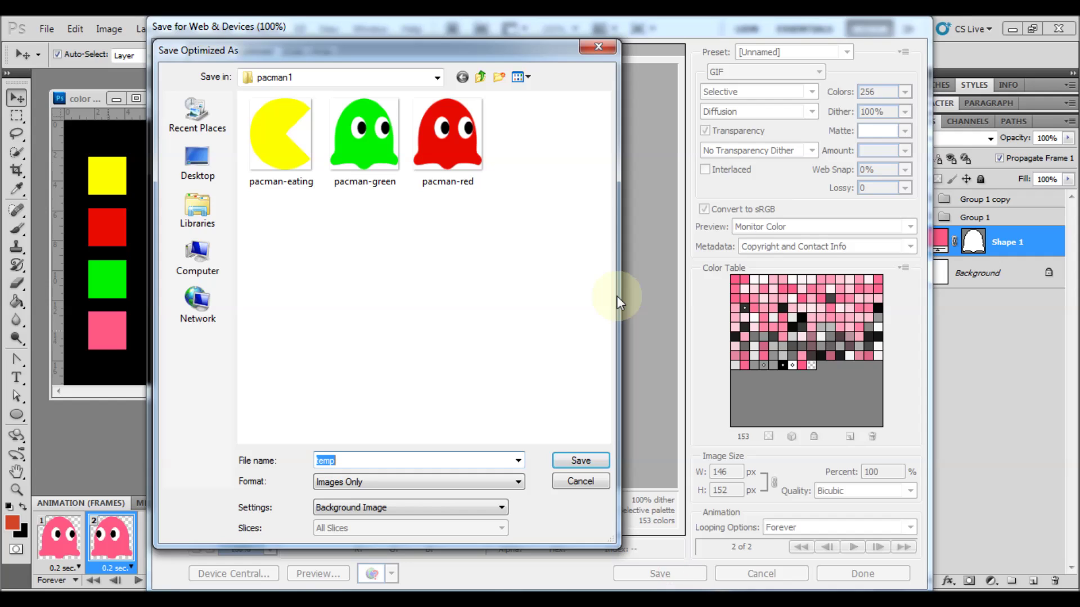
text(p)
key(BackSpace)
text(acma)
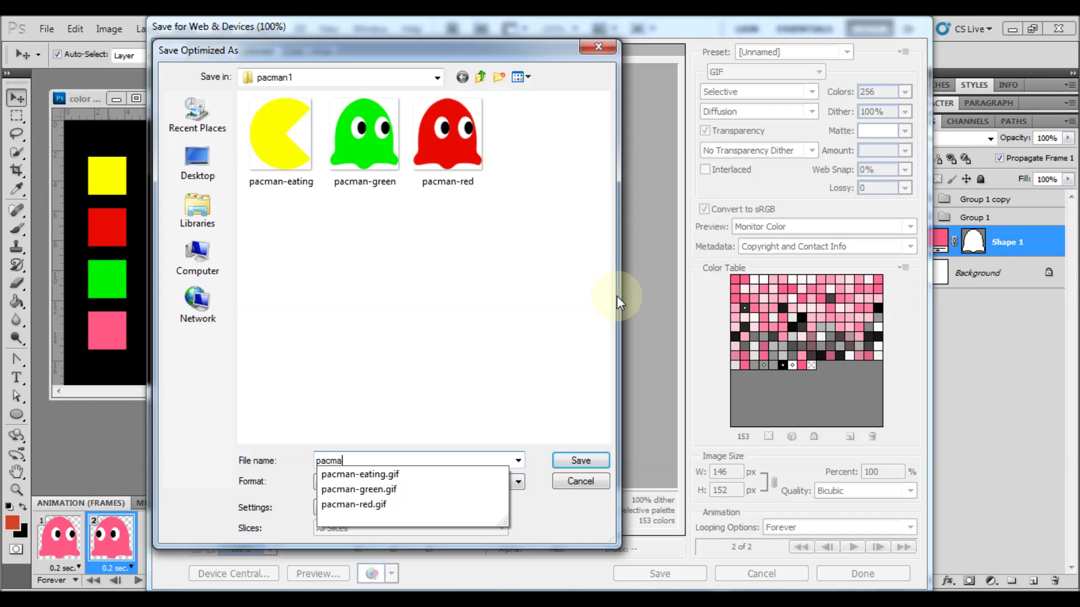
text(n p)
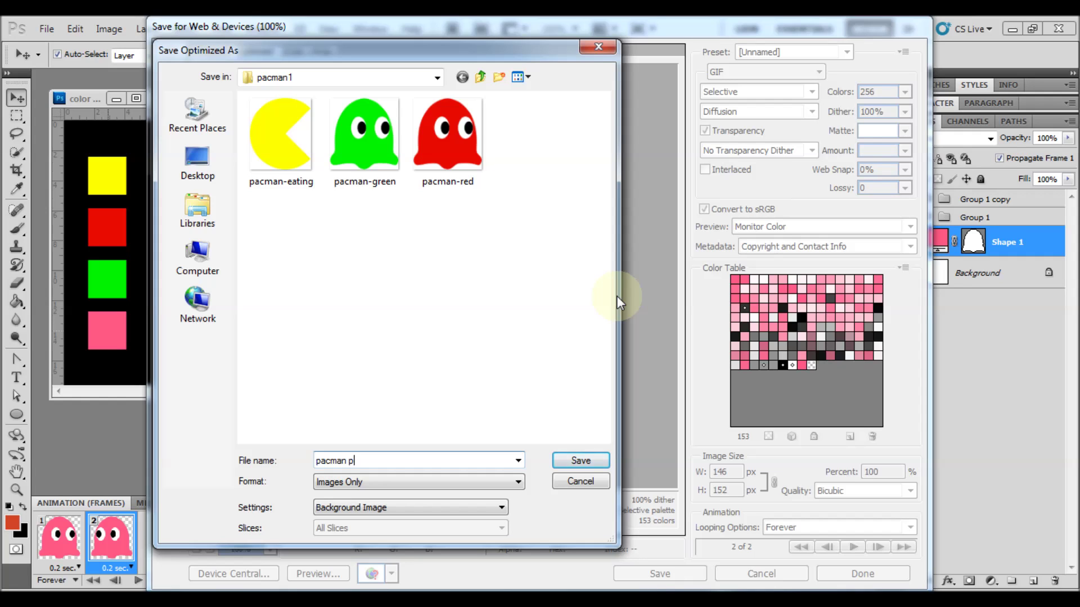
key(Return)
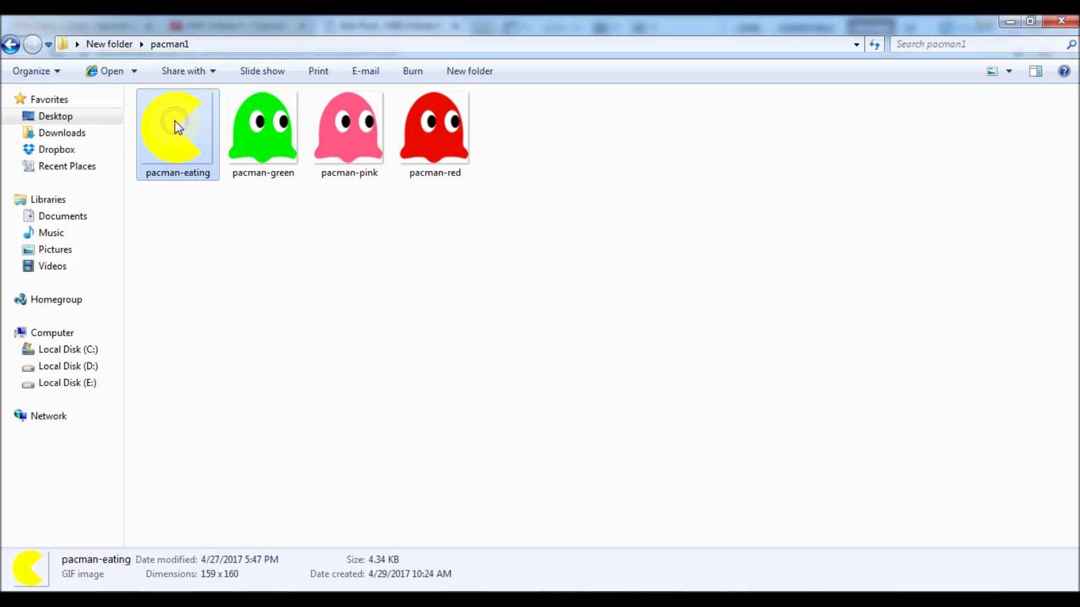
Open pacman-eating.gif from the pacman1 folder in Google Chrome to view its animation.
right_click(175, 121)
mouse_move(345, 267)
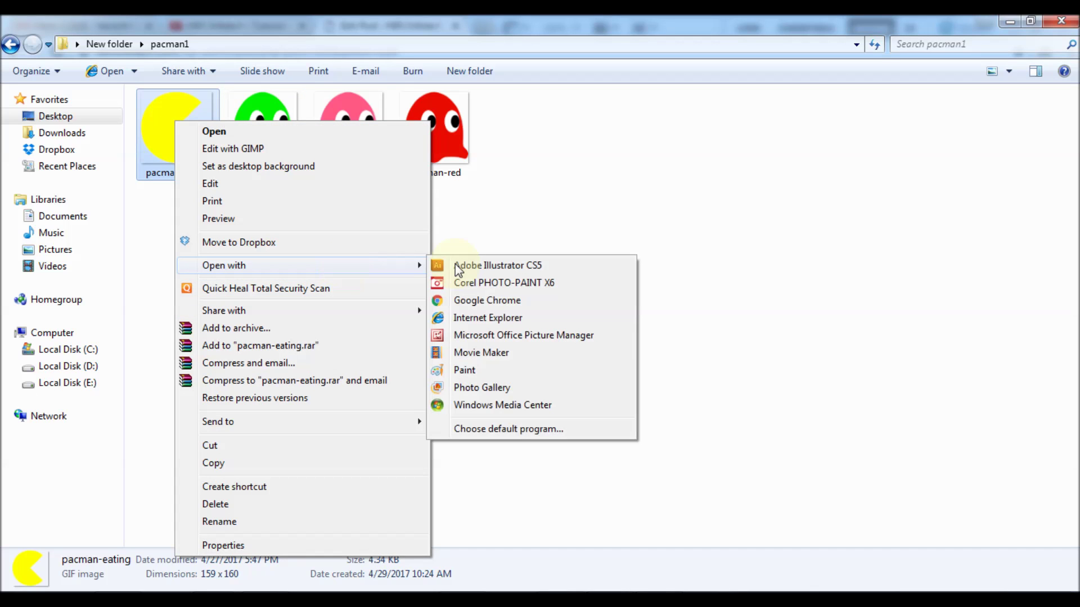
click(481, 304)
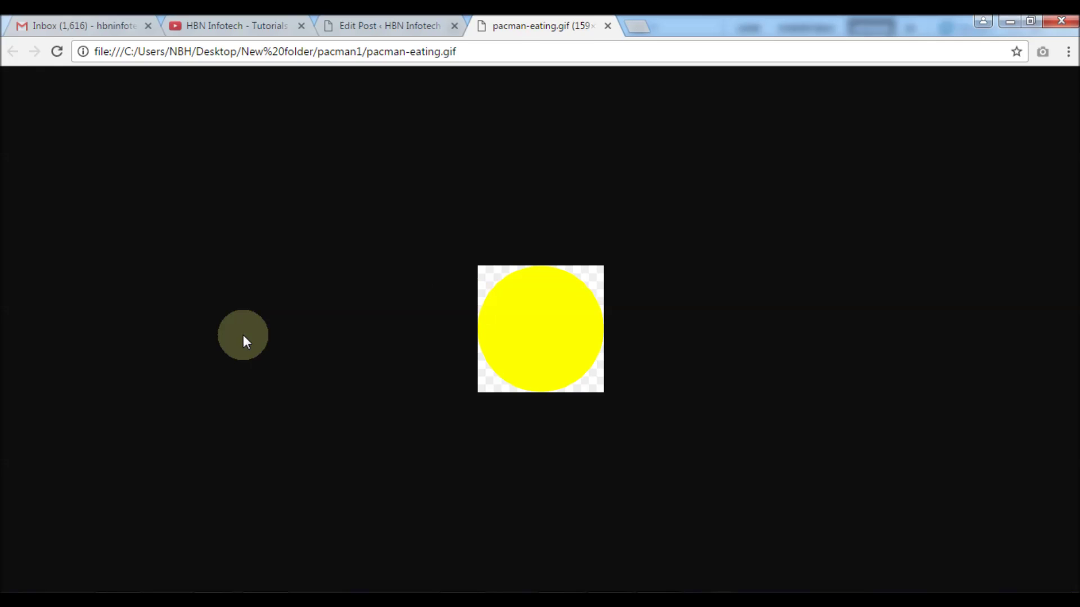
Return to the pacman1 folder and open pacman-red.gif in Google Chrome to view the ghost animation.
click(144, 587)
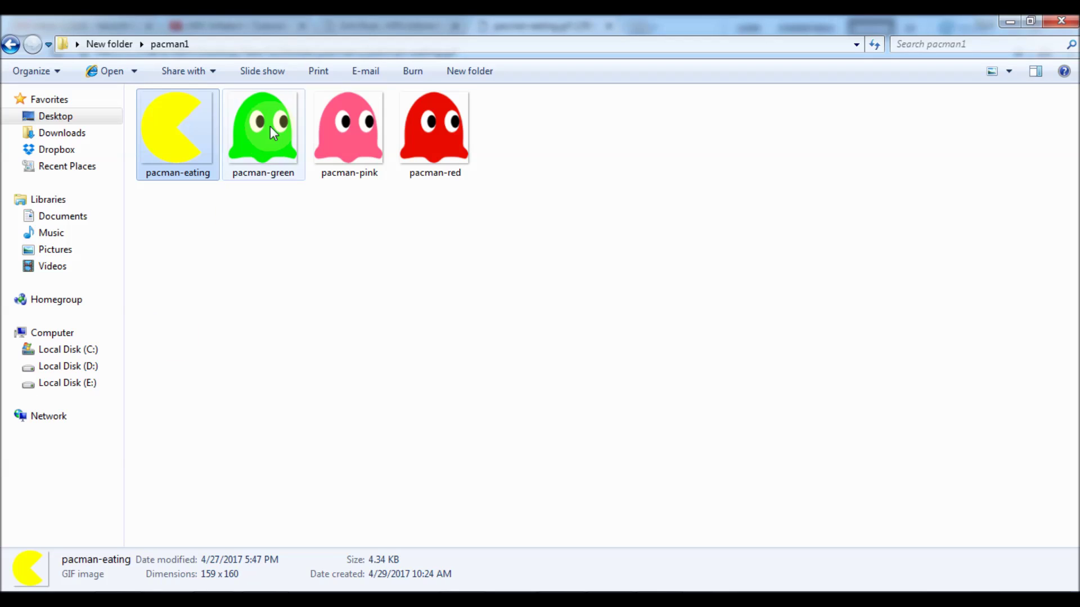
right_click(423, 126)
mouse_move(573, 279)
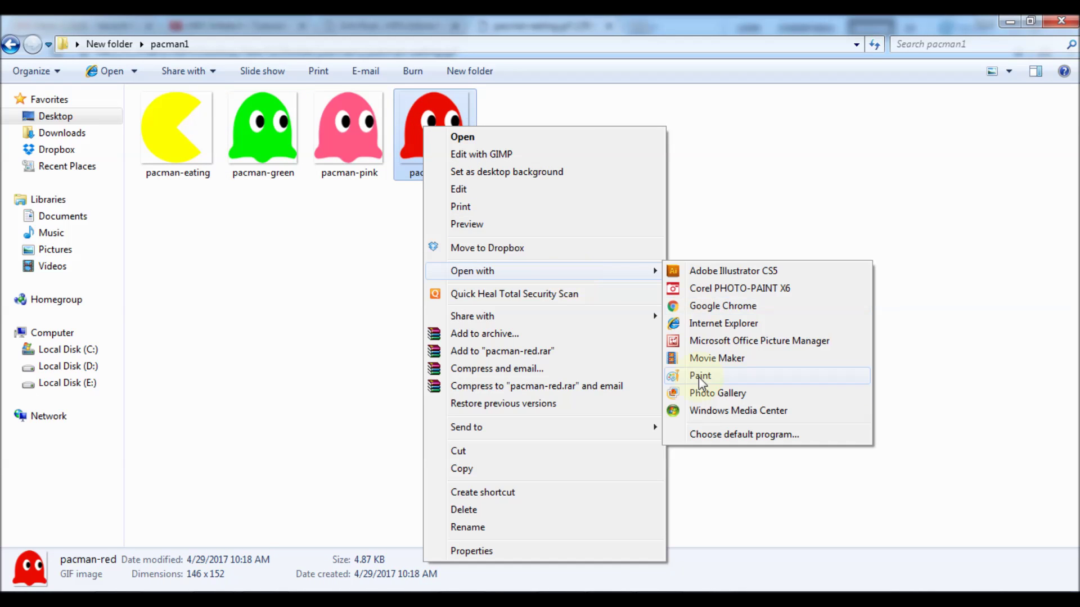
click(691, 306)
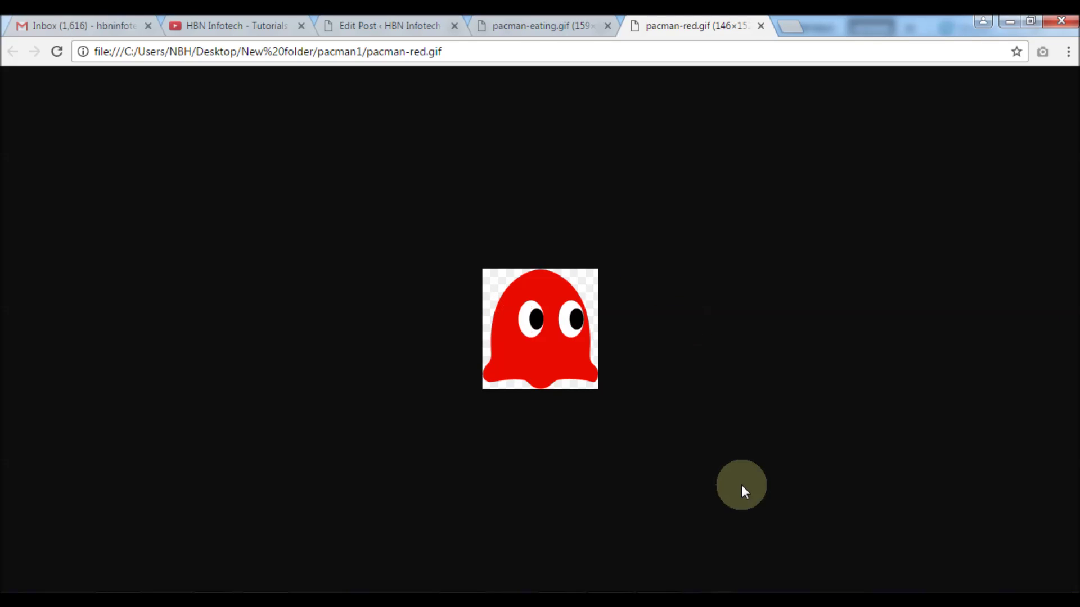
mouse_move(658, 599)
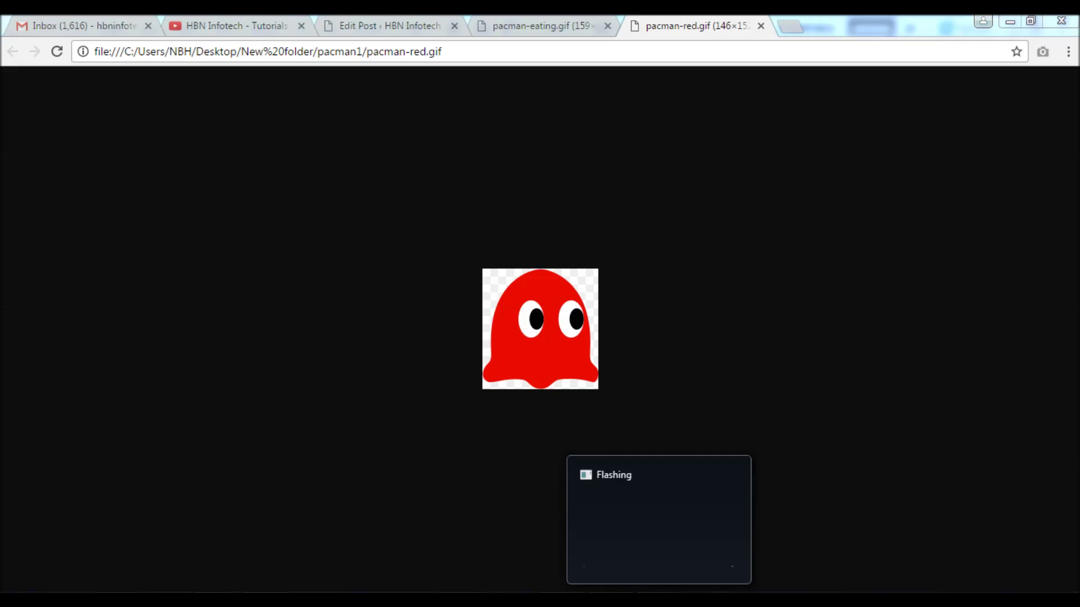